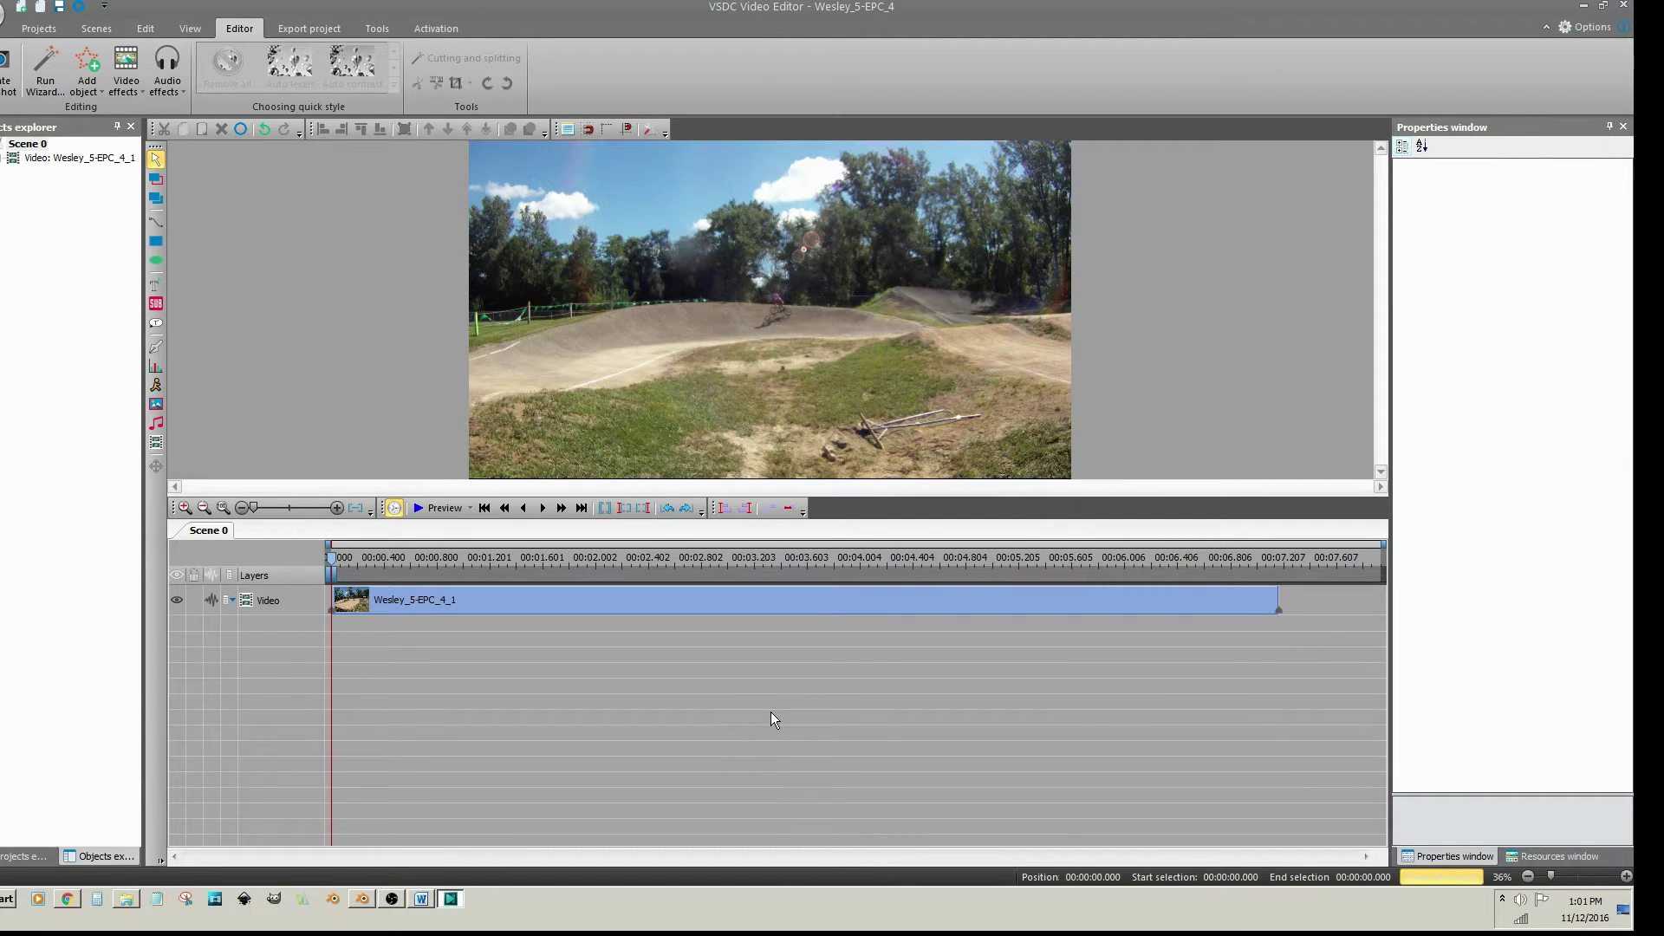
- Add a Zoom transform effect (Zoom1) to the BMX clip, spanning its whole 7.173-second duration
{"action": "right_click", "coordinate": [748, 599]}
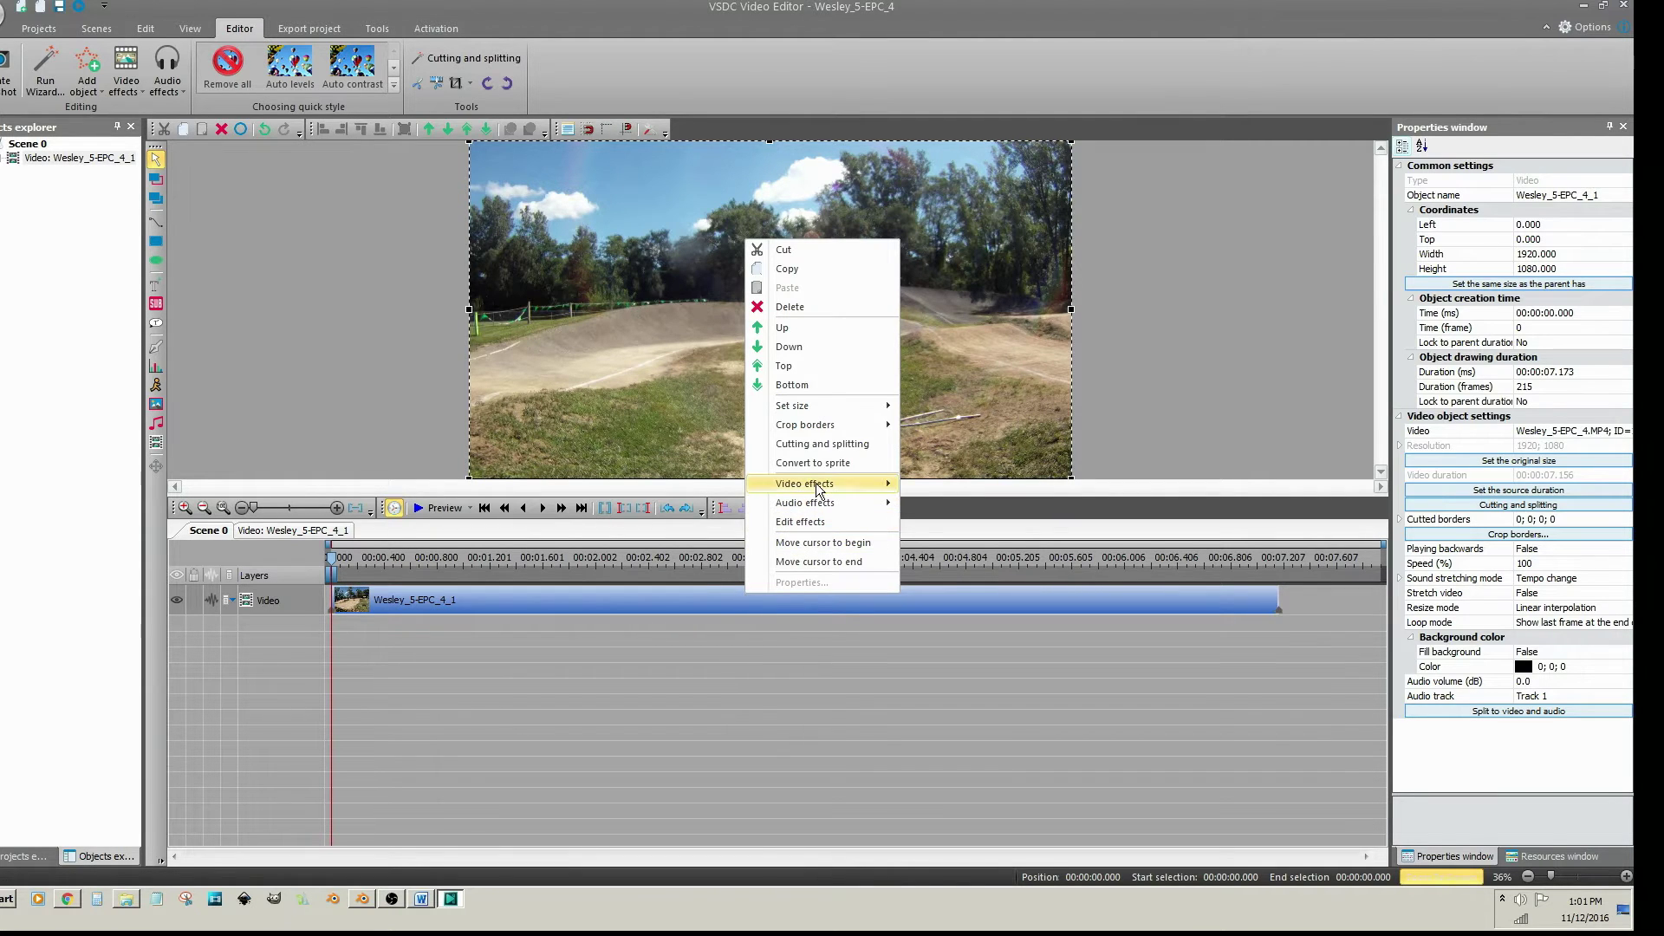
{"action": "mouse_move", "coordinate": [816, 482]}
{"action": "mouse_move", "coordinate": [955, 546]}
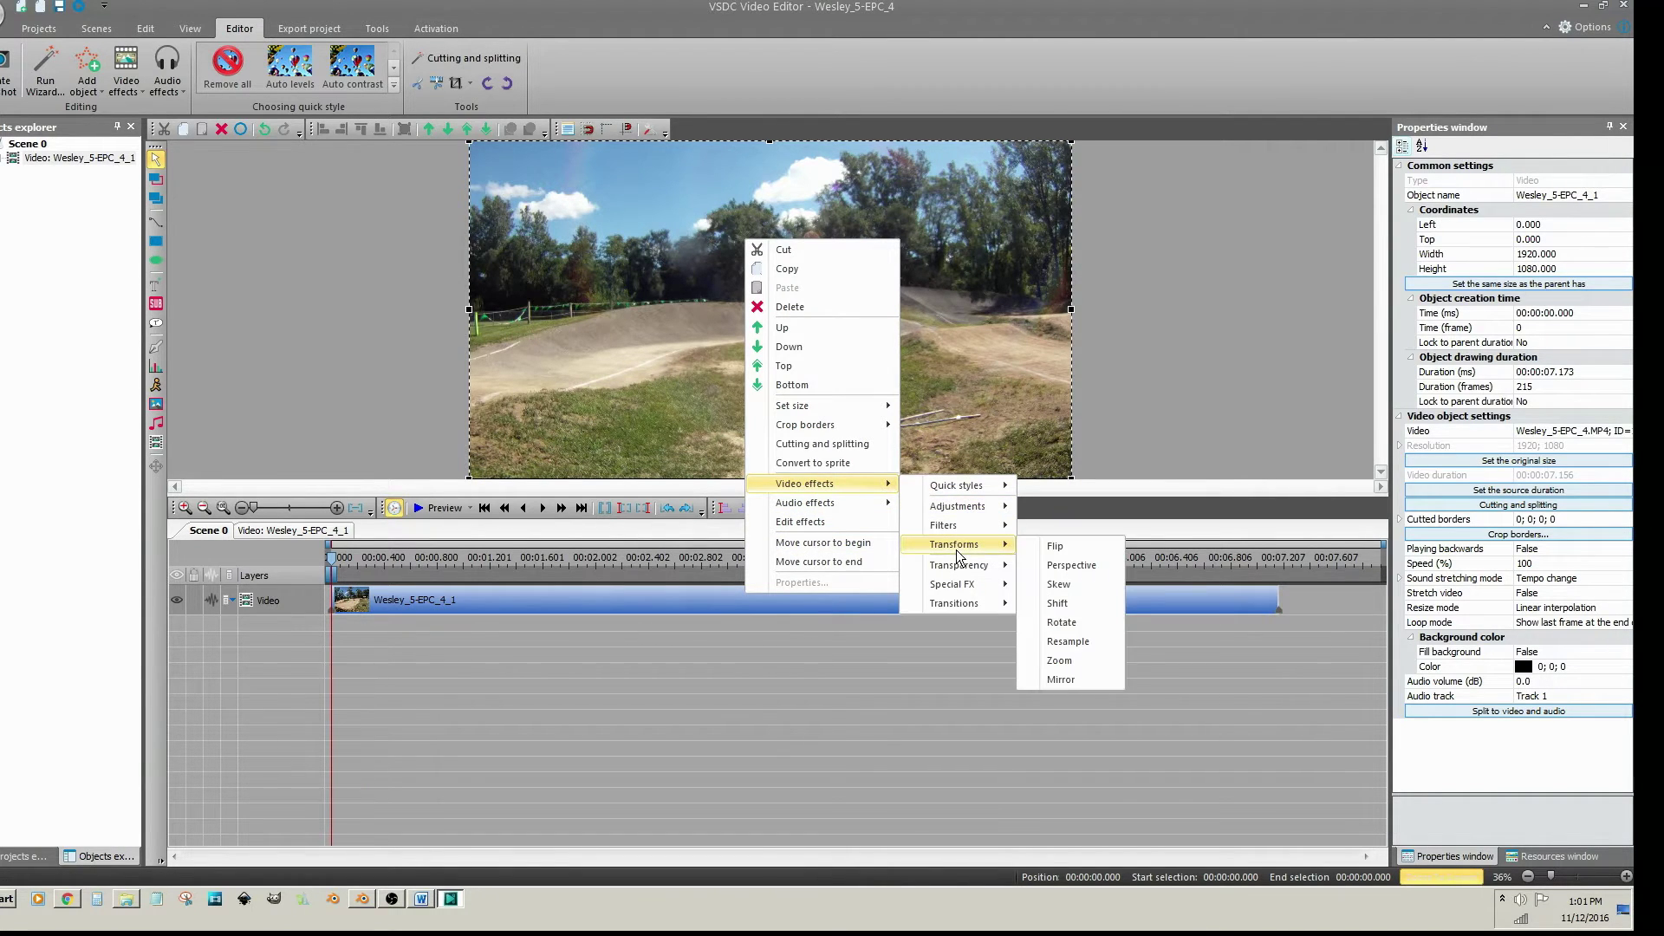
{"action": "left_click", "coordinate": [1040, 661]}
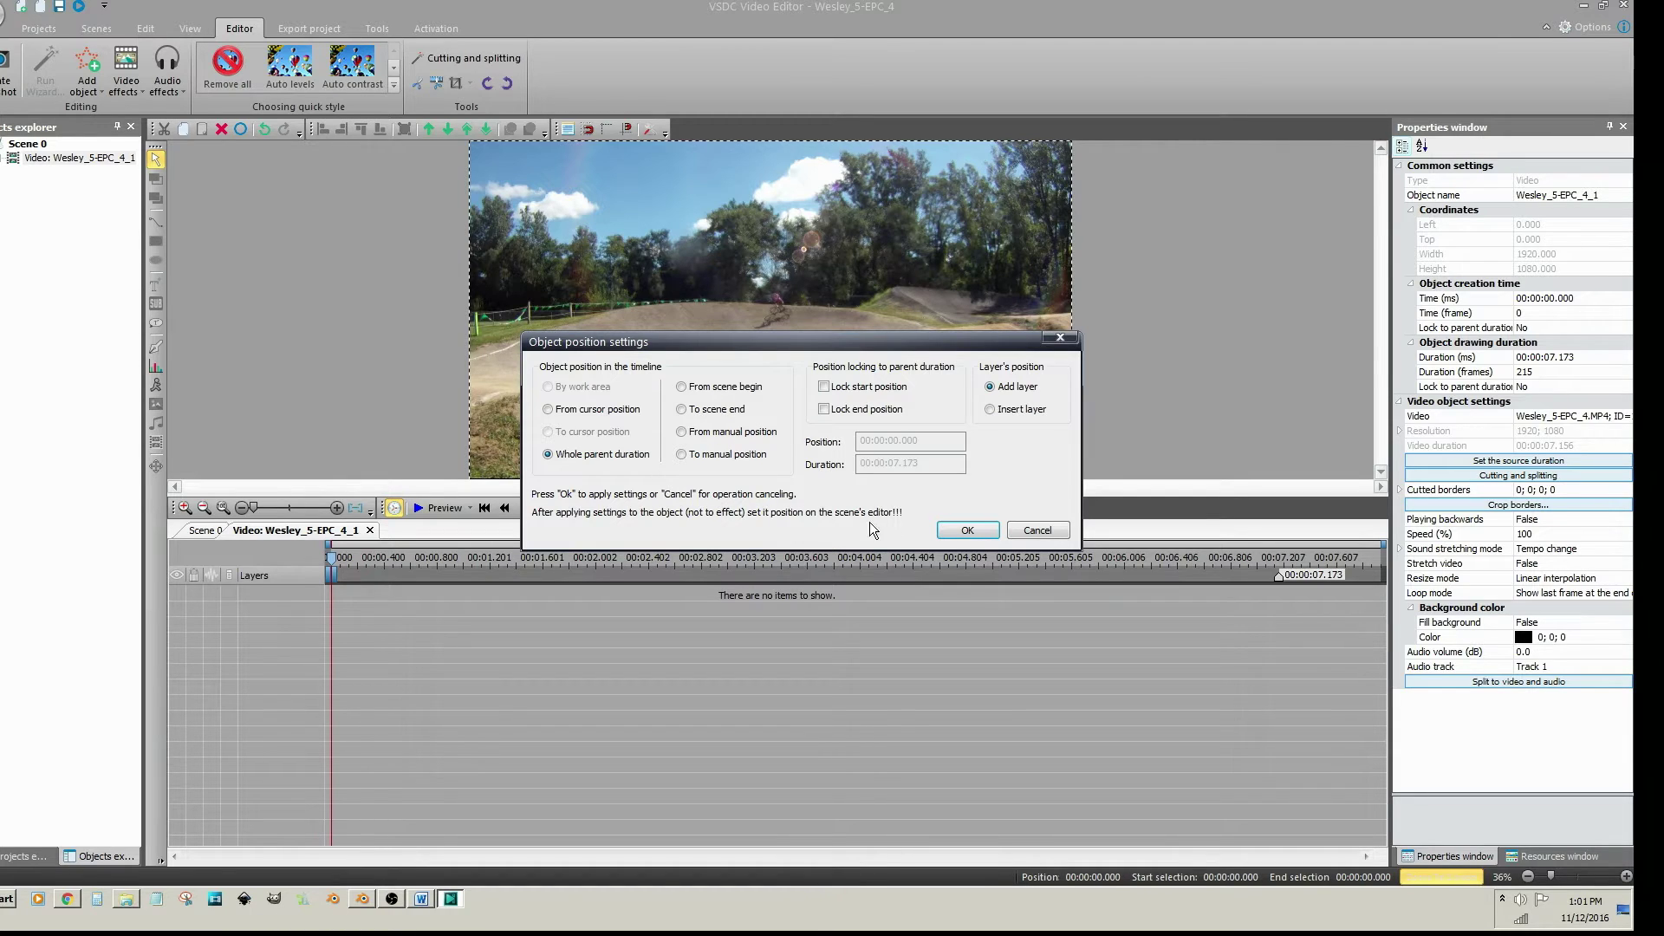
{"action": "left_click", "coordinate": [953, 533]}
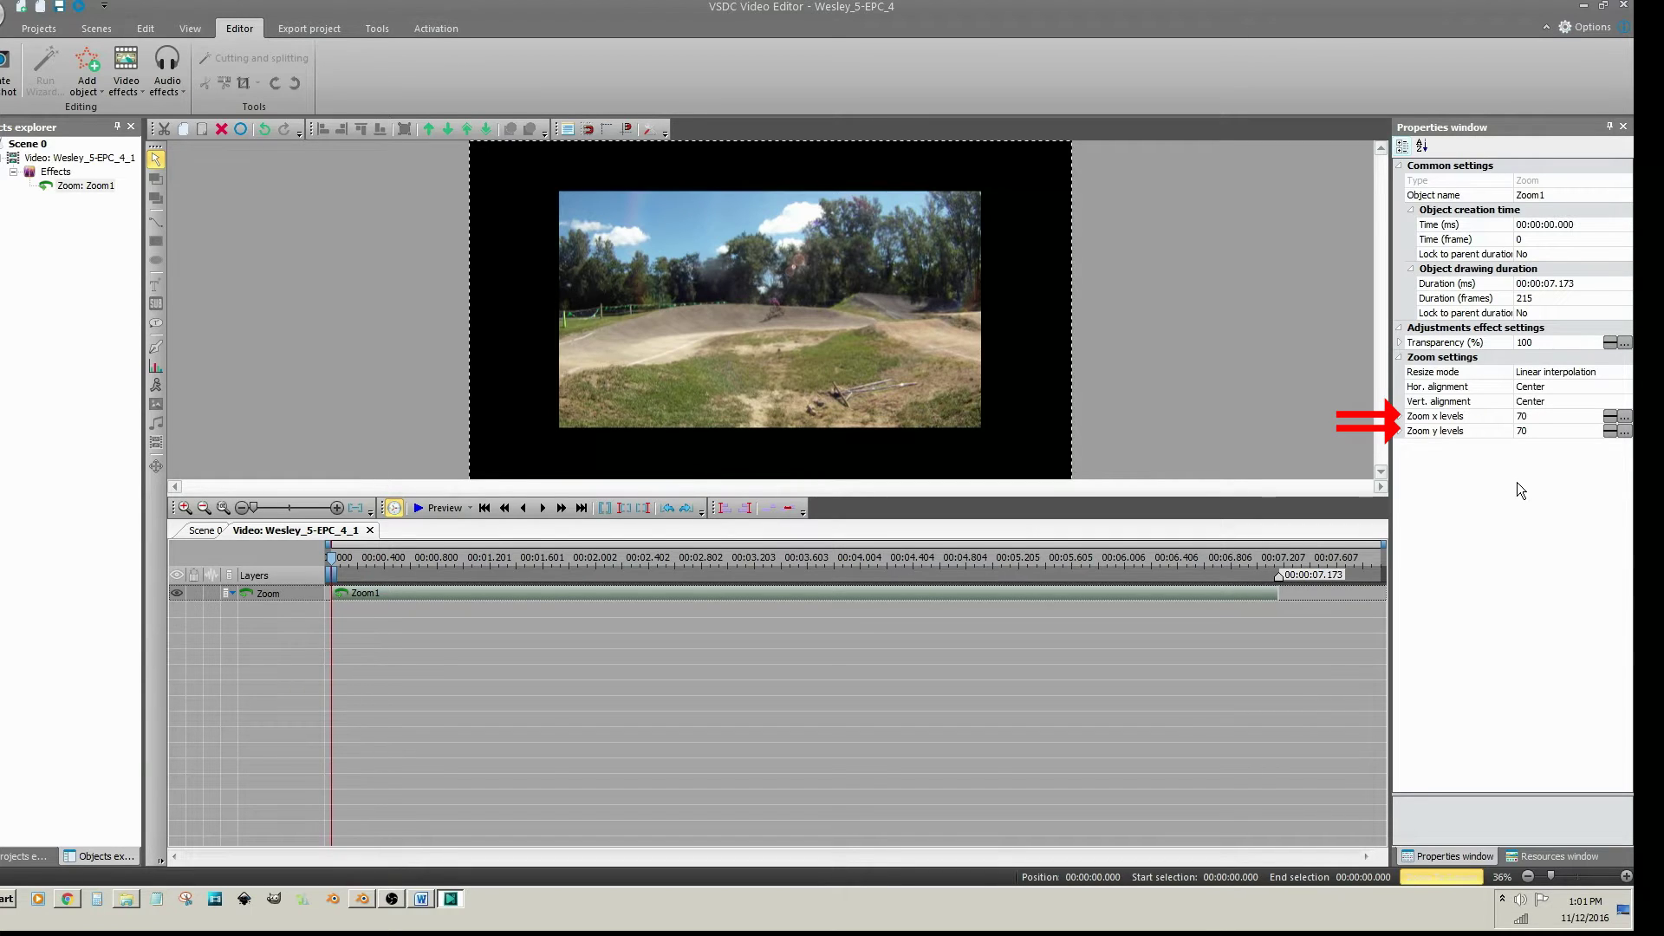
- Enter 100 for both Zoom1's x and y zoom levels
{"action": "left_click", "coordinate": [1532, 418]}
{"action": "type", "text": "100"}
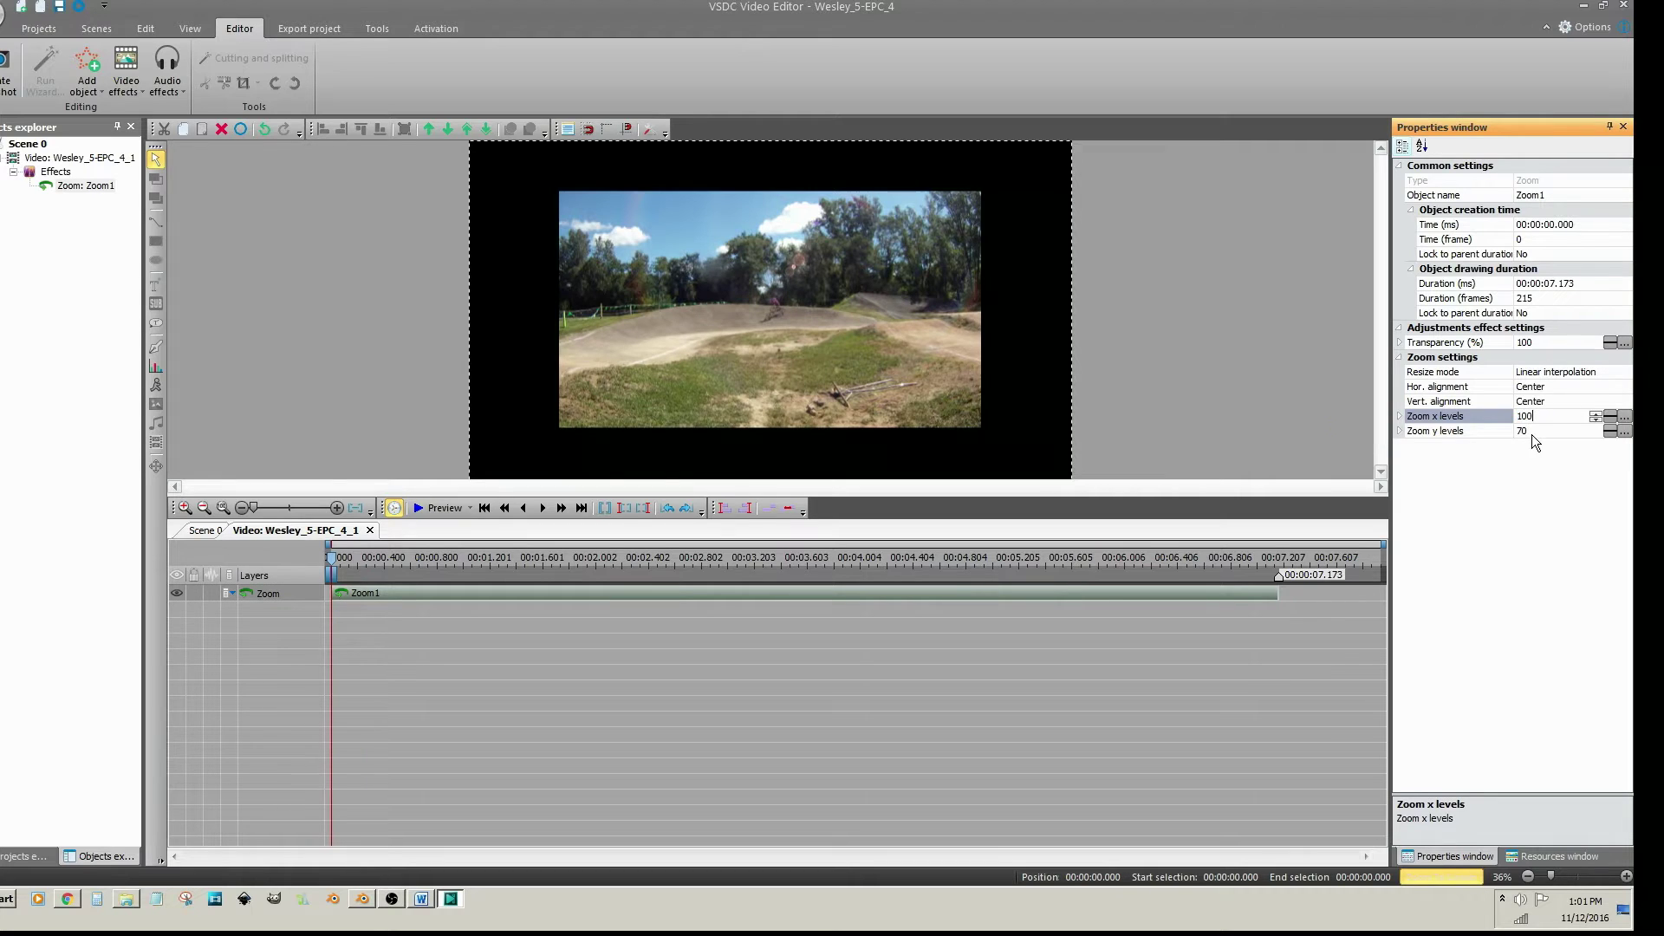
{"action": "left_click", "coordinate": [1531, 431]}
{"action": "type", "text": "100"}
{"action": "key", "text": "Return"}
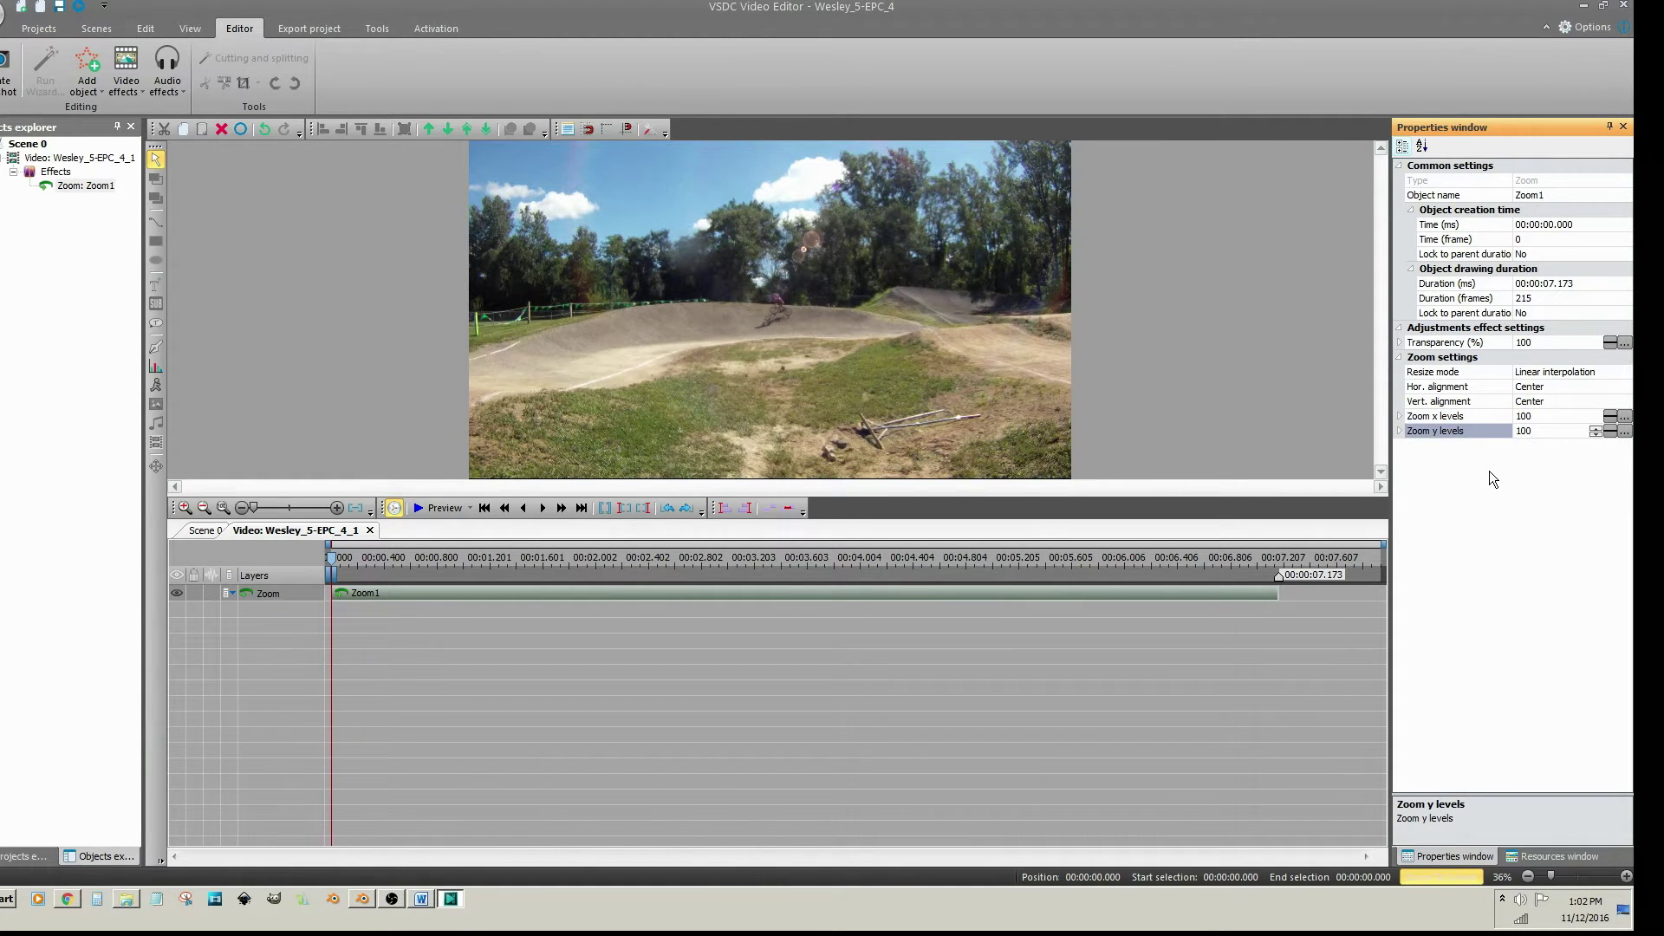
- Change both Zoom1 zoom levels to 200 and start a playback preview
{"action": "left_click", "coordinate": [1469, 418]}
{"action": "type", "text": "200"}
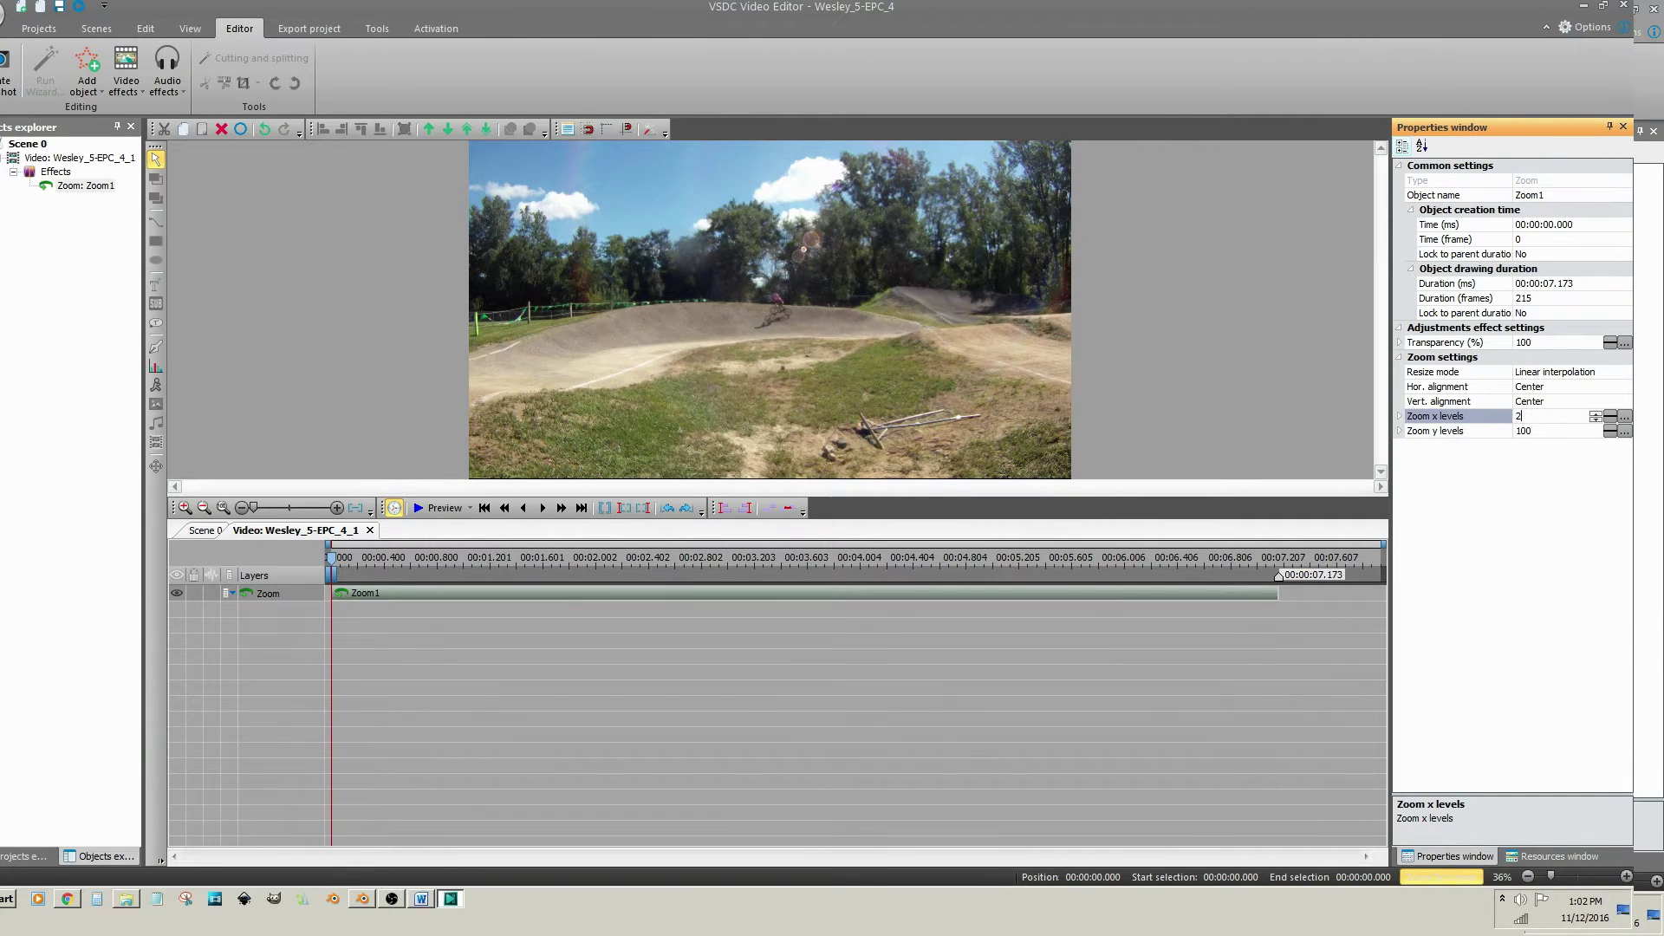
{"action": "left_click", "coordinate": [1541, 432]}
{"action": "type", "text": "200"}
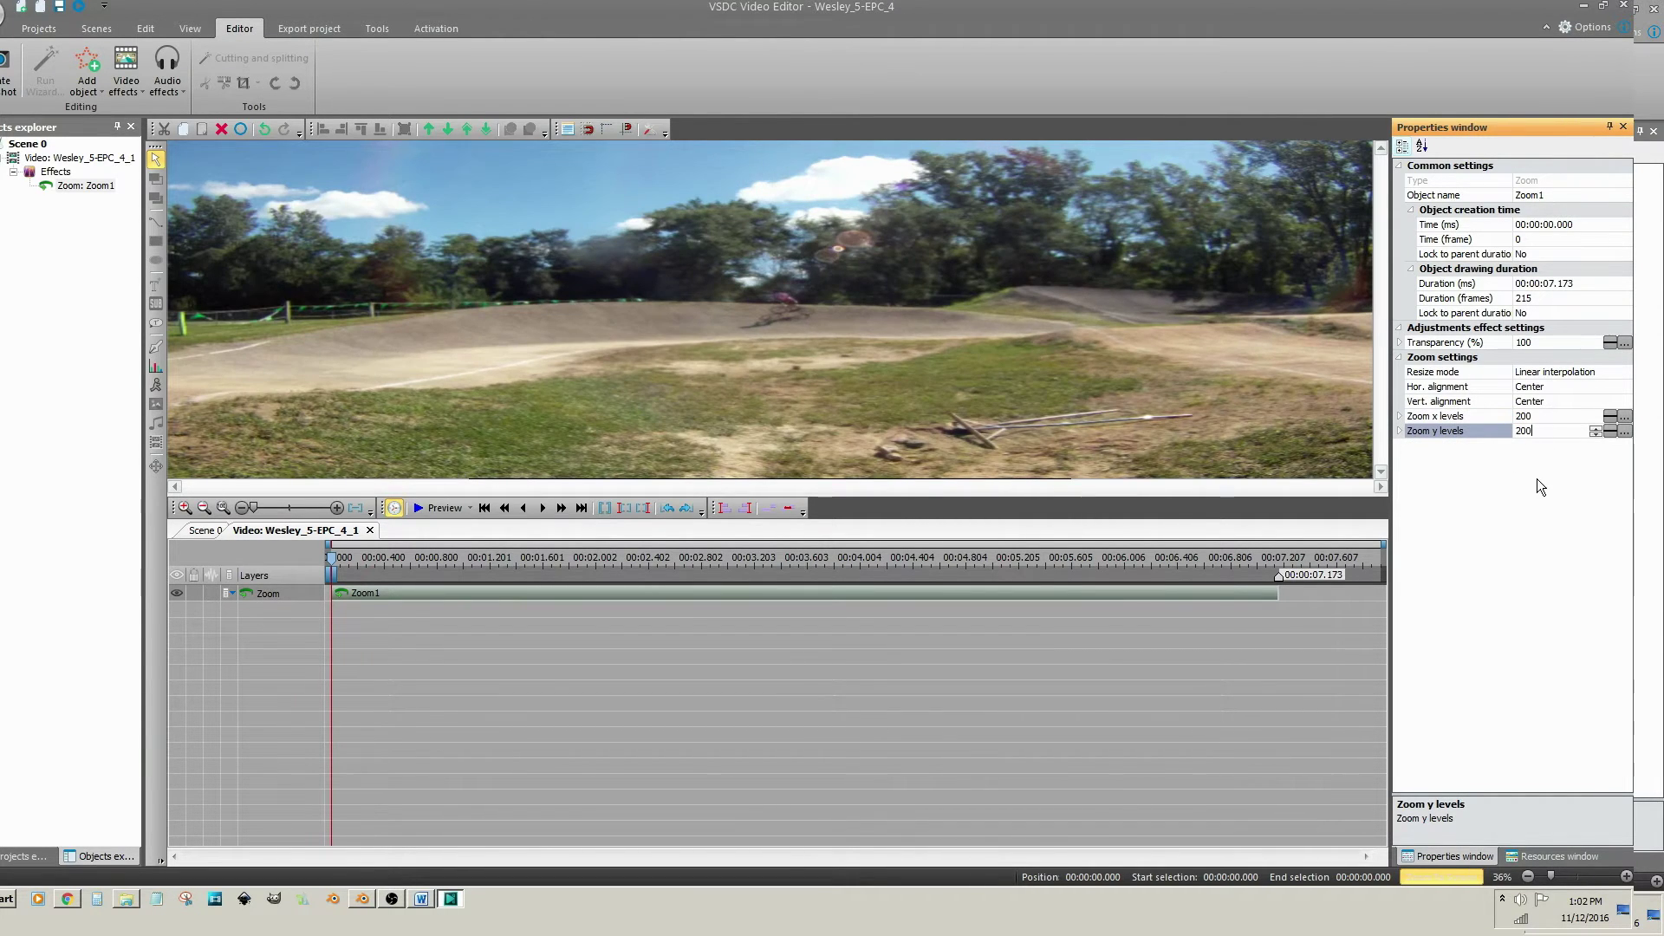
{"action": "key", "text": "Return"}
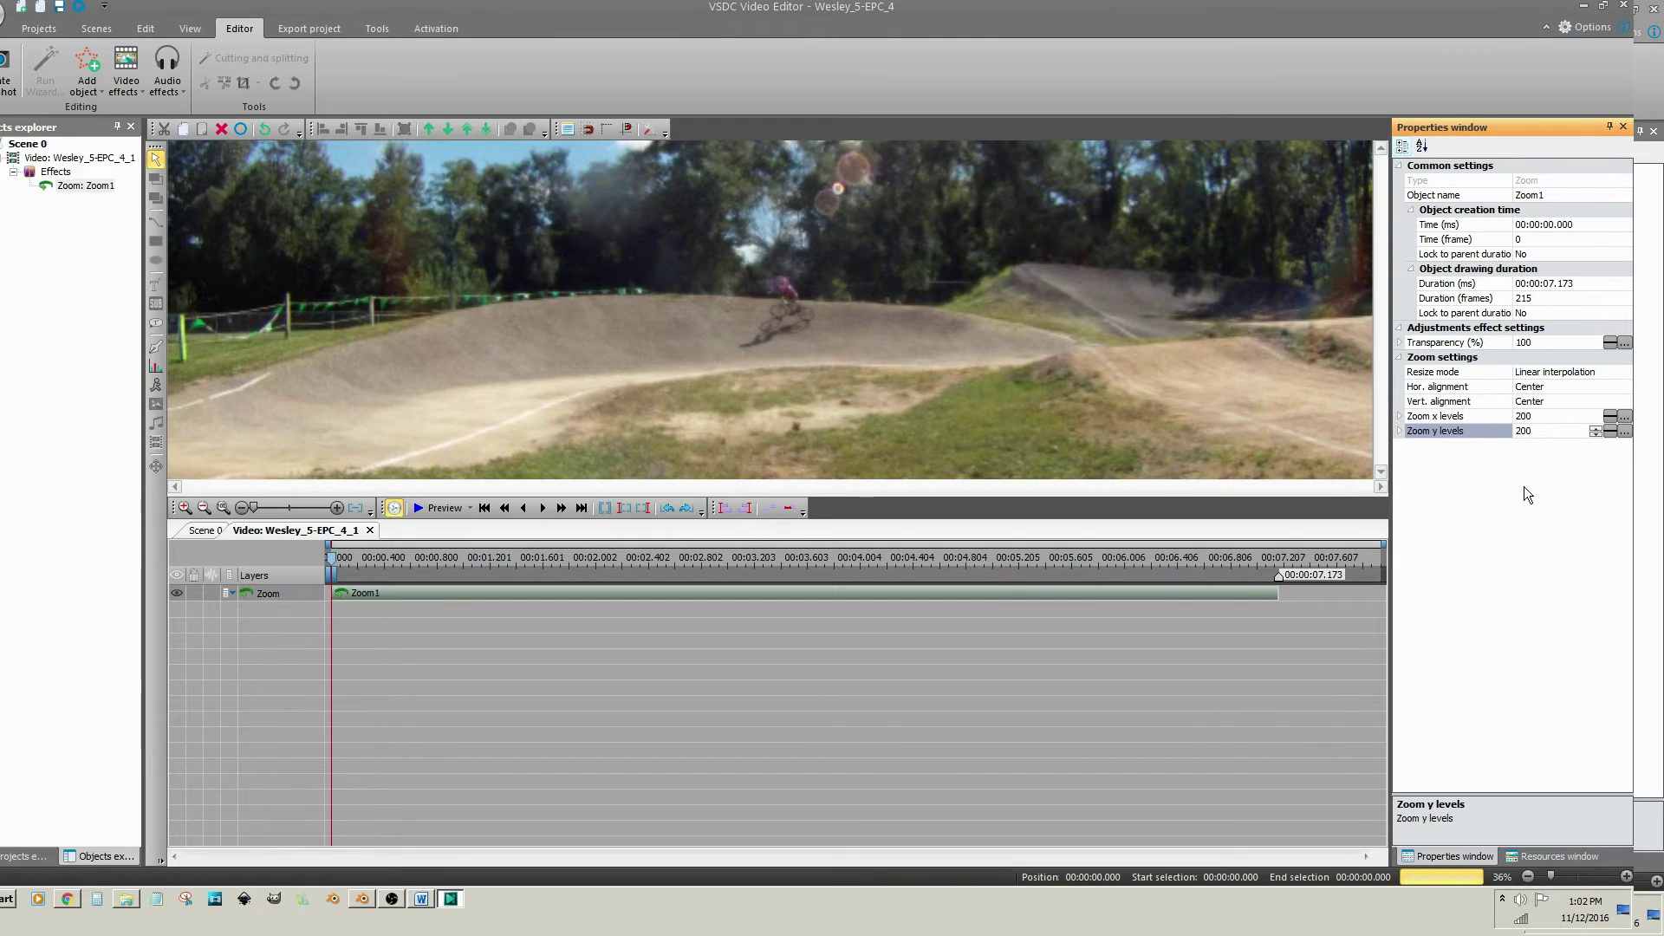
{"action": "left_click", "coordinate": [431, 509]}
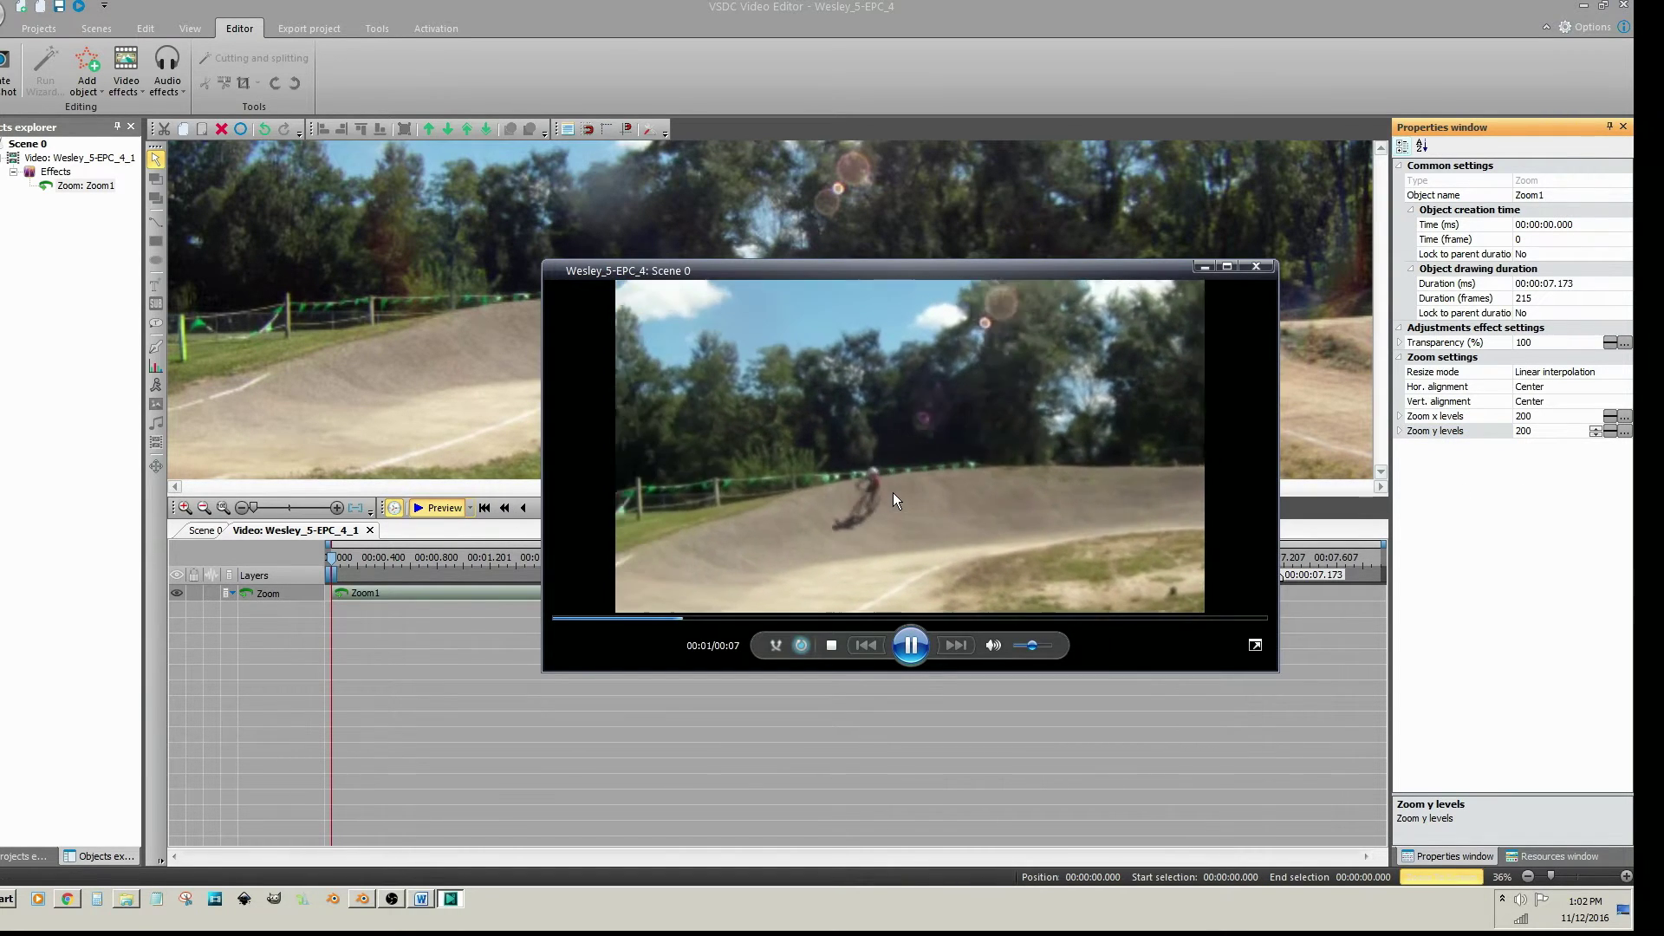
- Close the preview player window
{"action": "left_click", "coordinate": [1257, 268]}
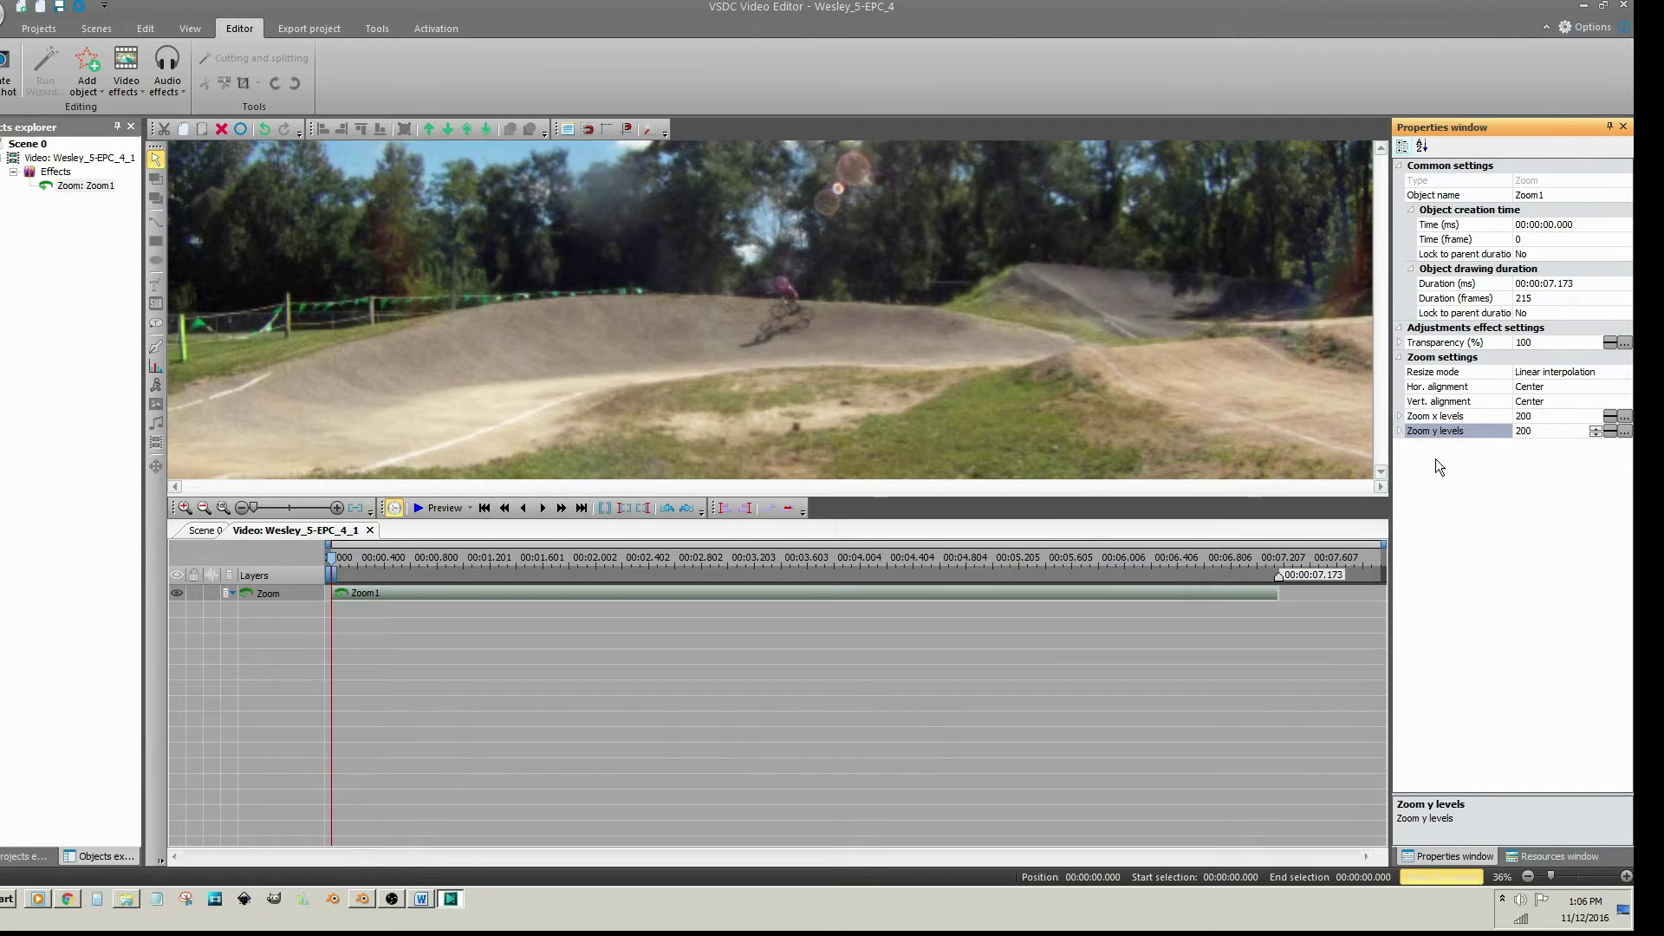
- Switch Zoom1's x and y levels to changing values and set both to 100; 200
{"action": "left_click", "coordinate": [1609, 417]}
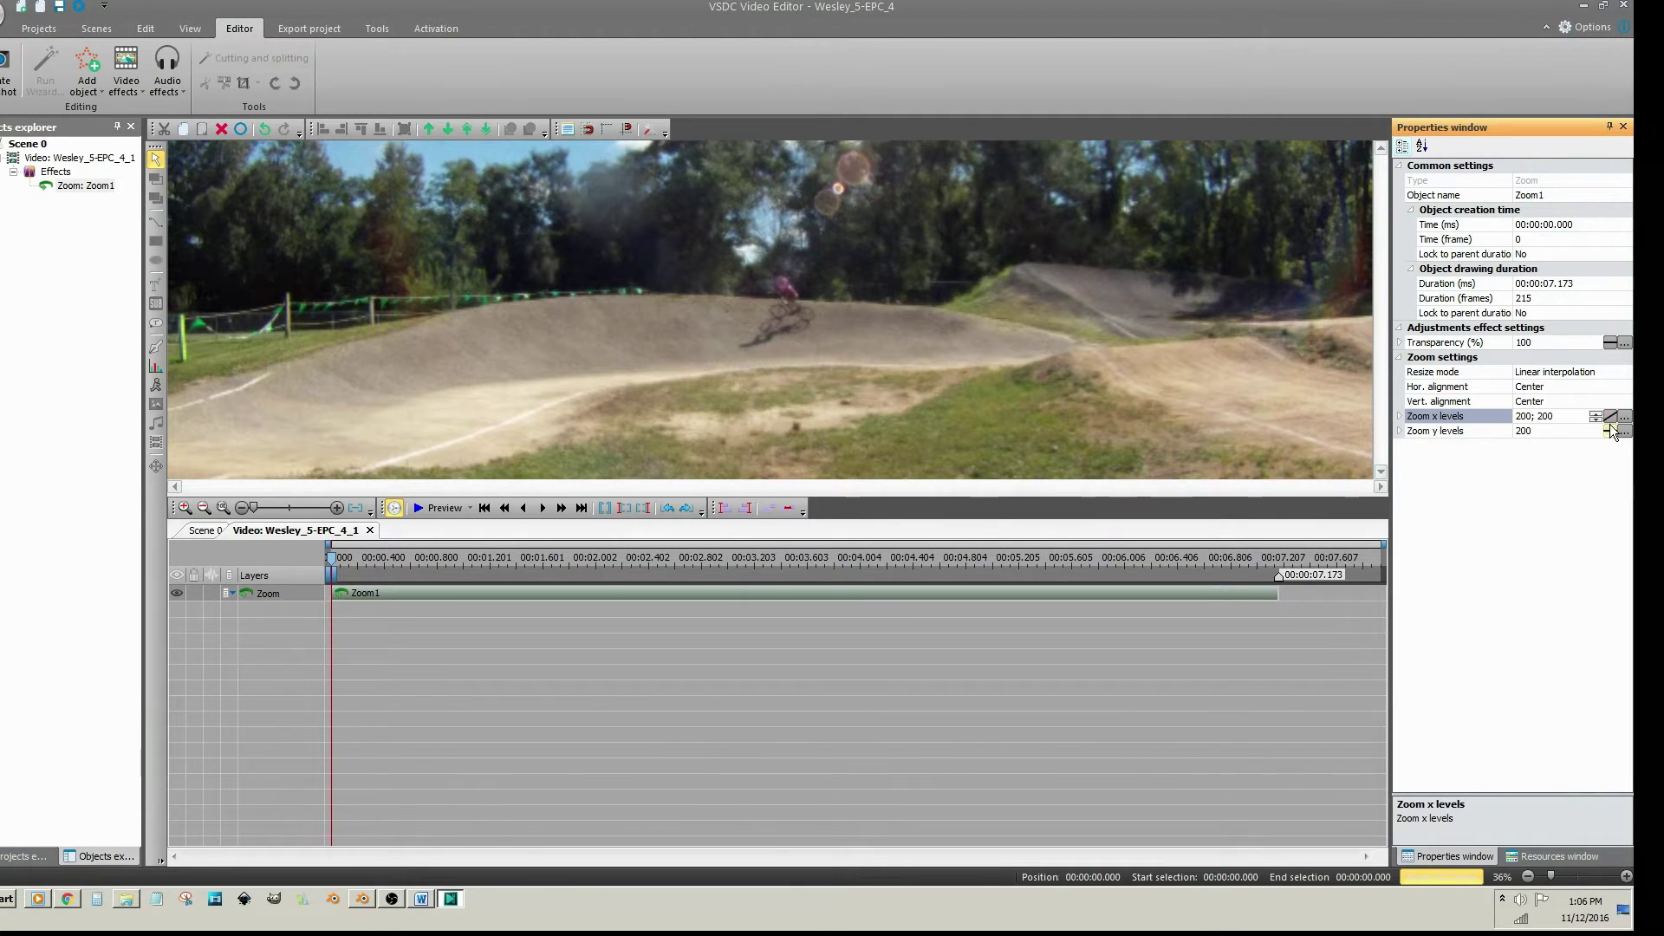
{"action": "left_click", "coordinate": [1610, 429]}
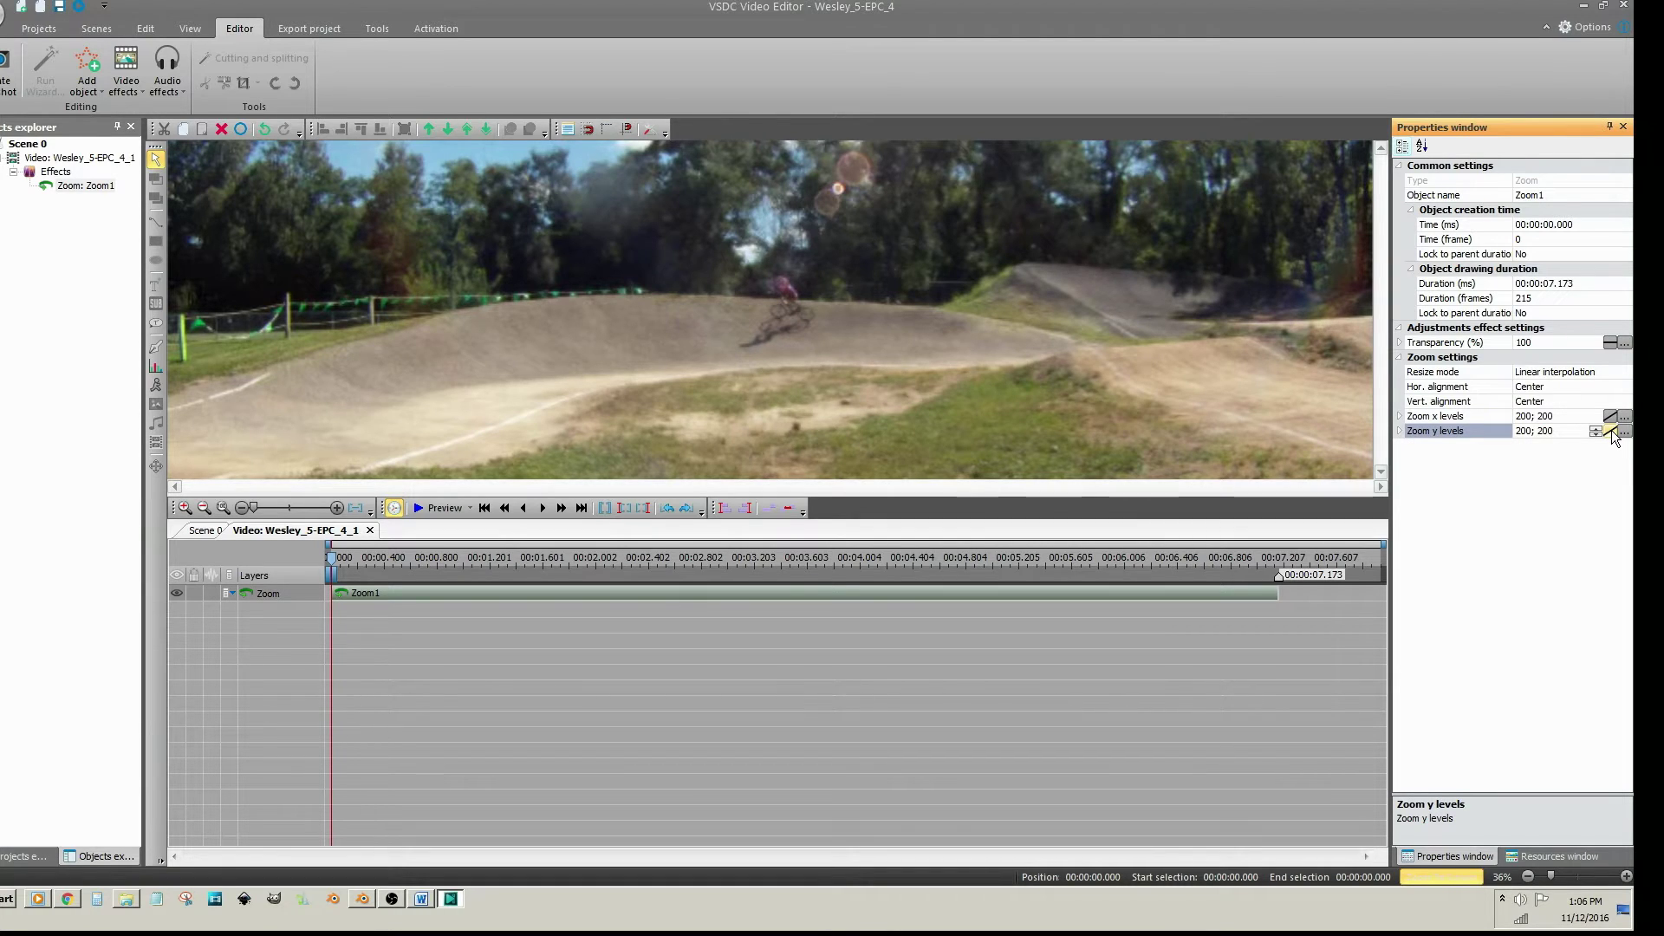
{"action": "left_click", "coordinate": [1530, 416]}
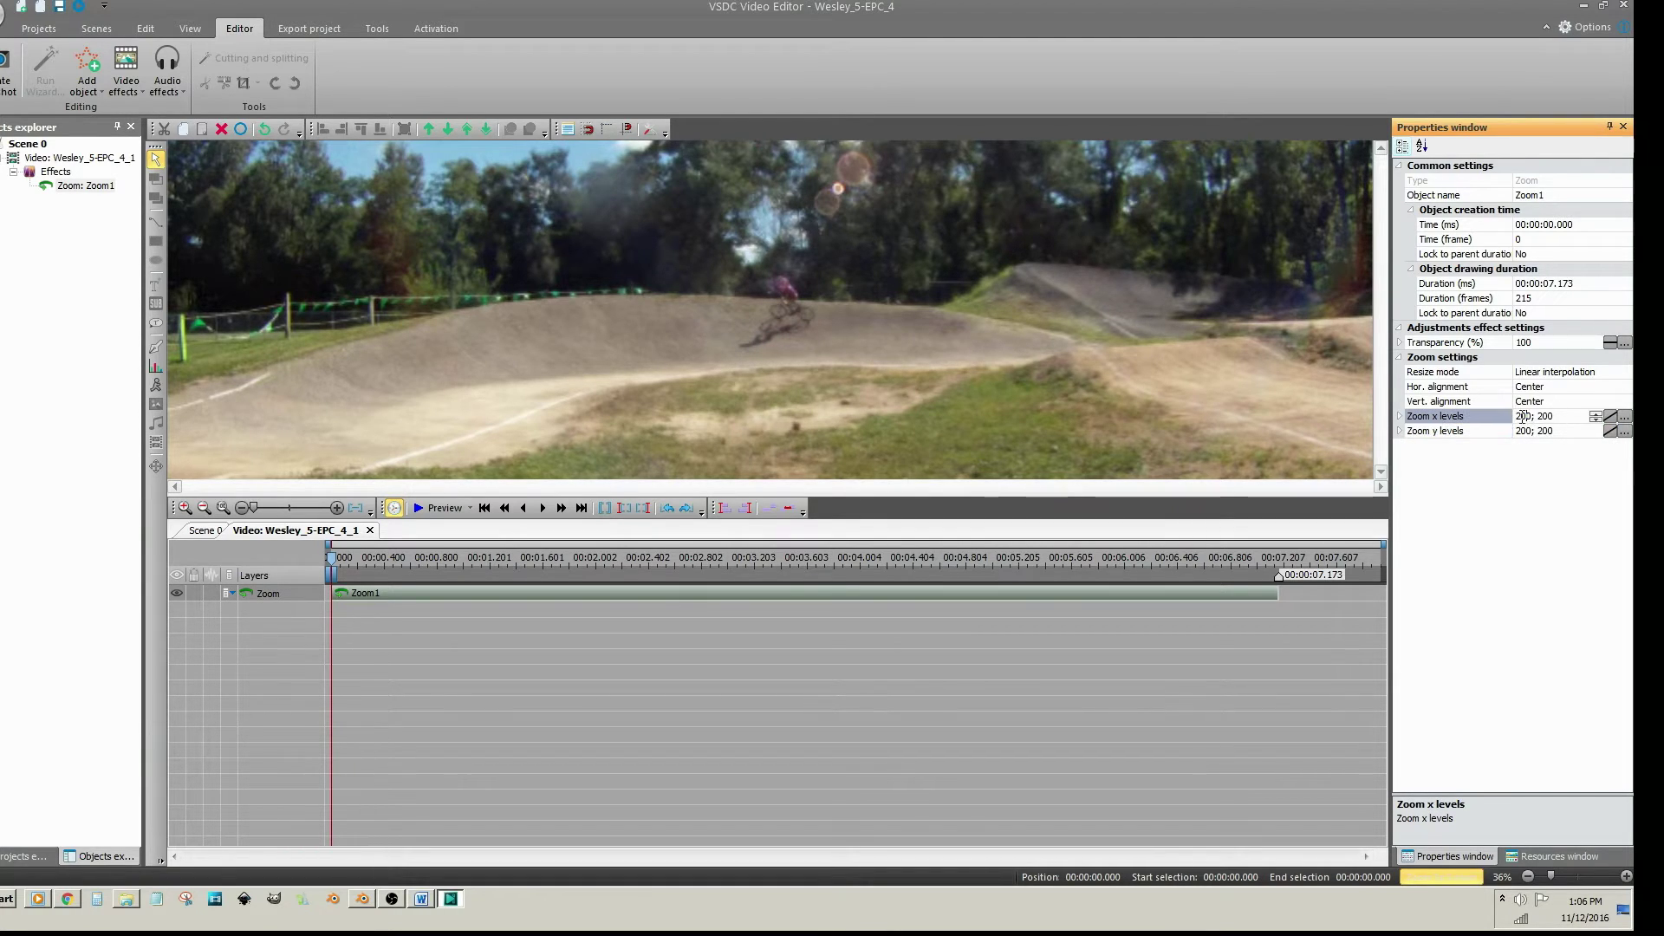
{"action": "key", "text": "BackSpace"}
{"action": "type", "text": "1"}
{"action": "left_click", "coordinate": [1524, 432]}
{"action": "left_click_drag", "start_coordinate": [1524, 431], "coordinate": [1515, 432]}
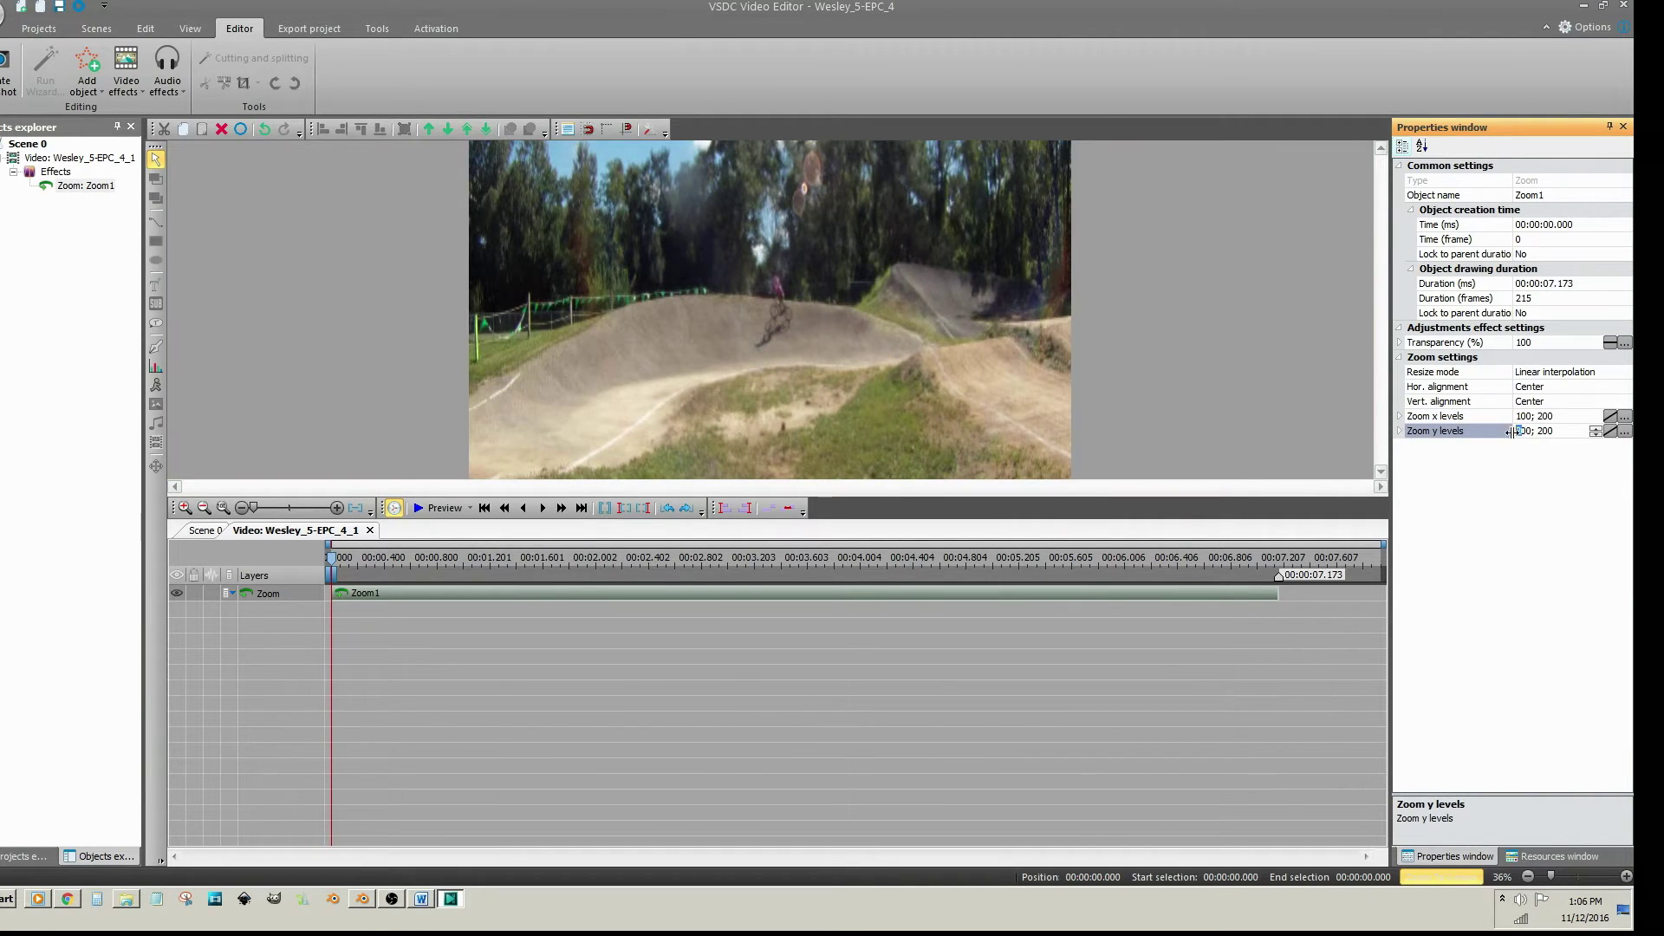
{"action": "type", "text": "1"}
{"action": "key", "text": "Return"}
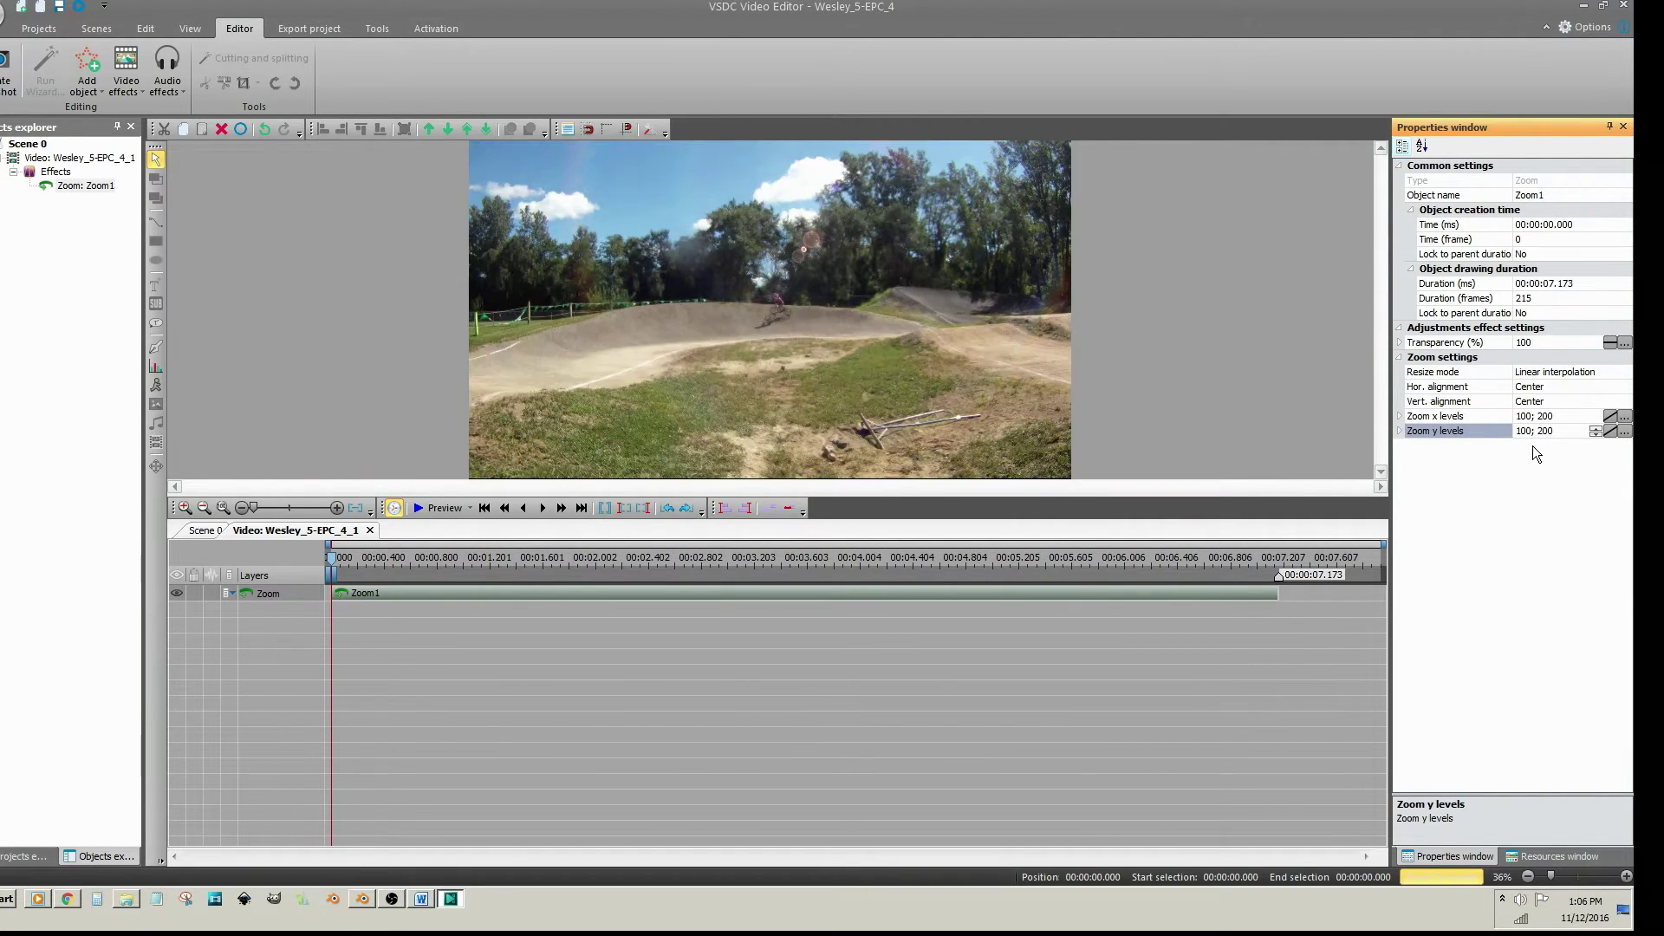
- Highlight the starting 100 and ending 200 values in both zoom level fields
{"action": "left_click", "coordinate": [1531, 417]}
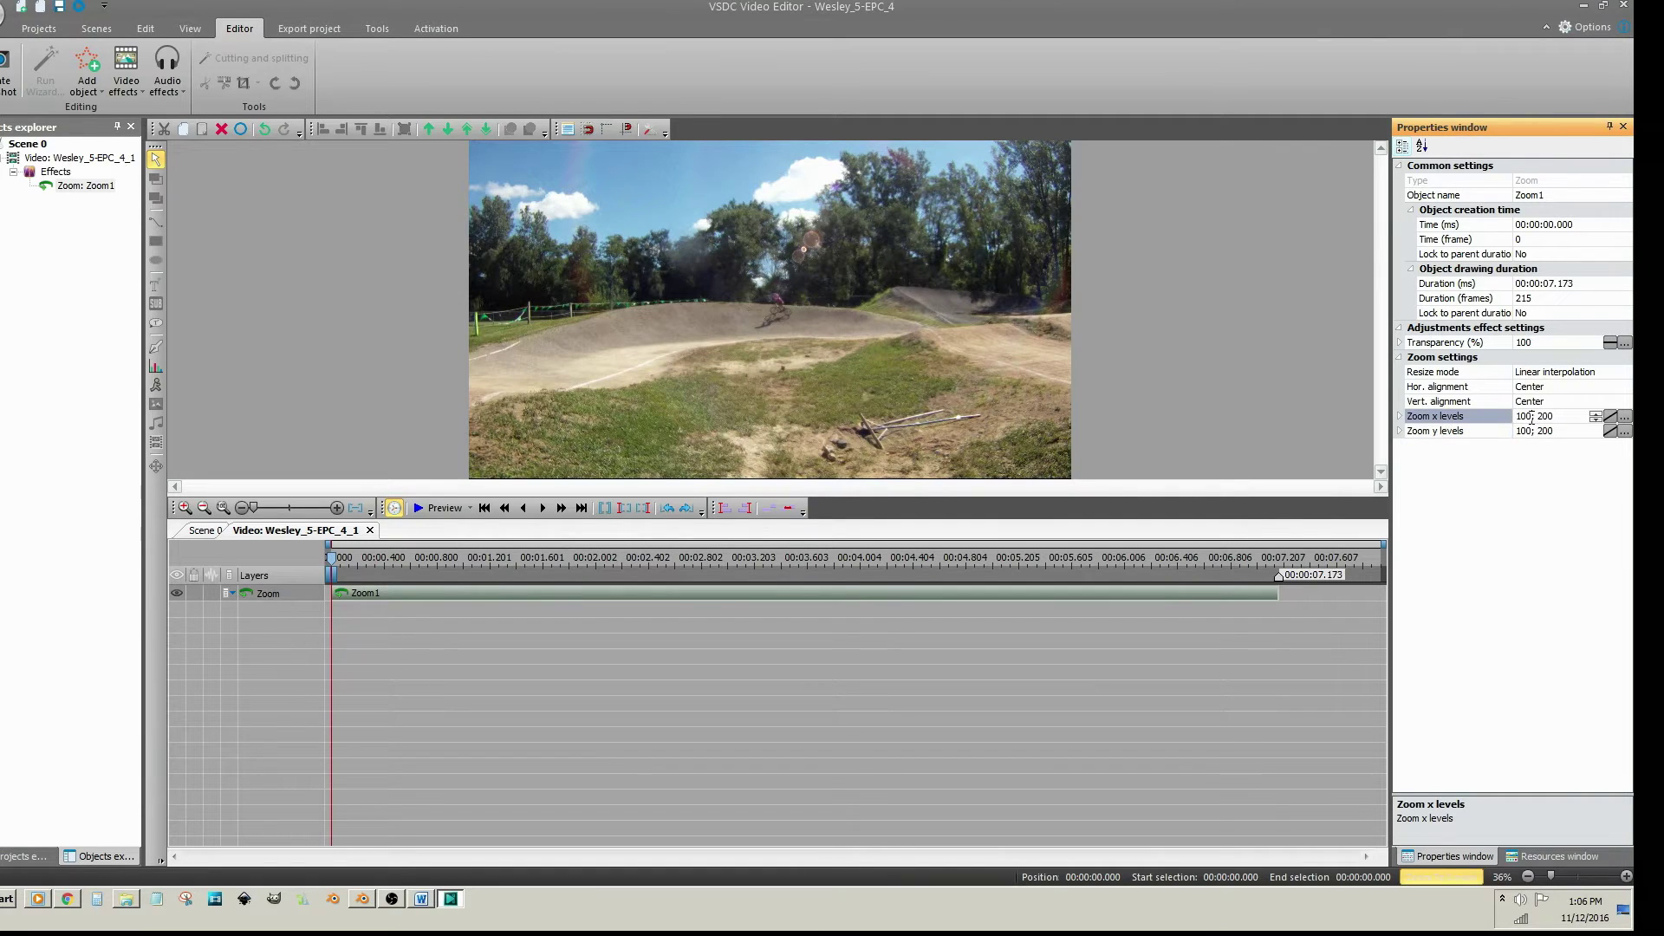
{"action": "left_click_drag", "start_coordinate": [1532, 417], "coordinate": [1516, 418]}
{"action": "left_click", "coordinate": [1532, 431]}
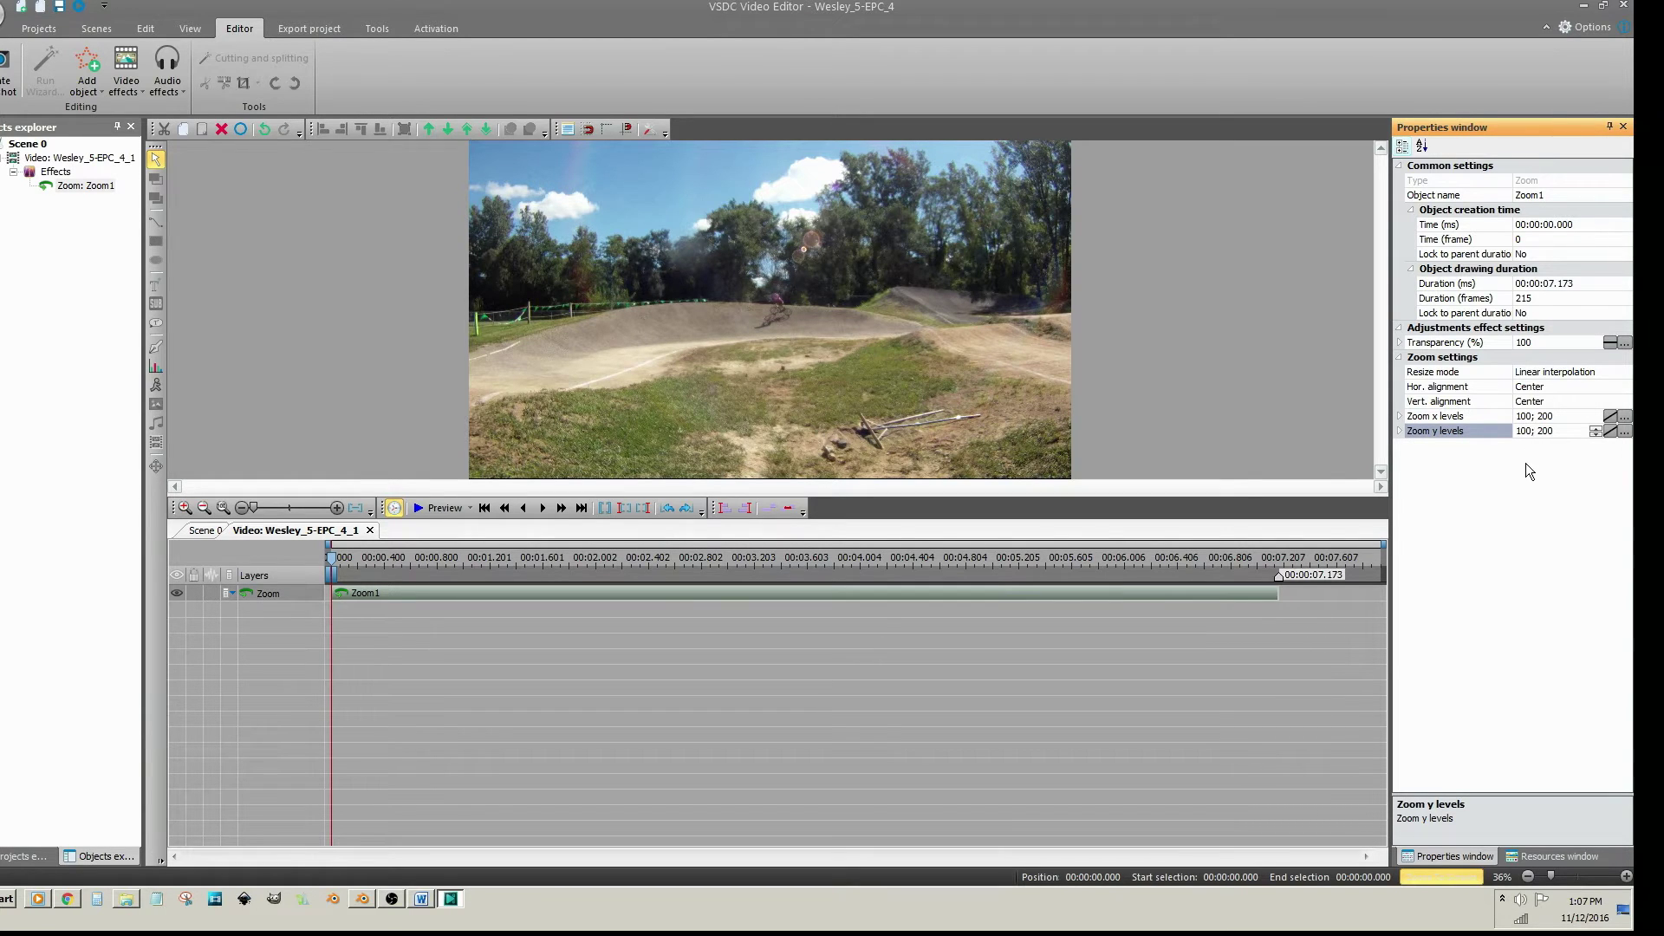
{"action": "left_click", "coordinate": [1541, 417]}
{"action": "left_click_drag", "start_coordinate": [1539, 417], "coordinate": [1562, 416]}
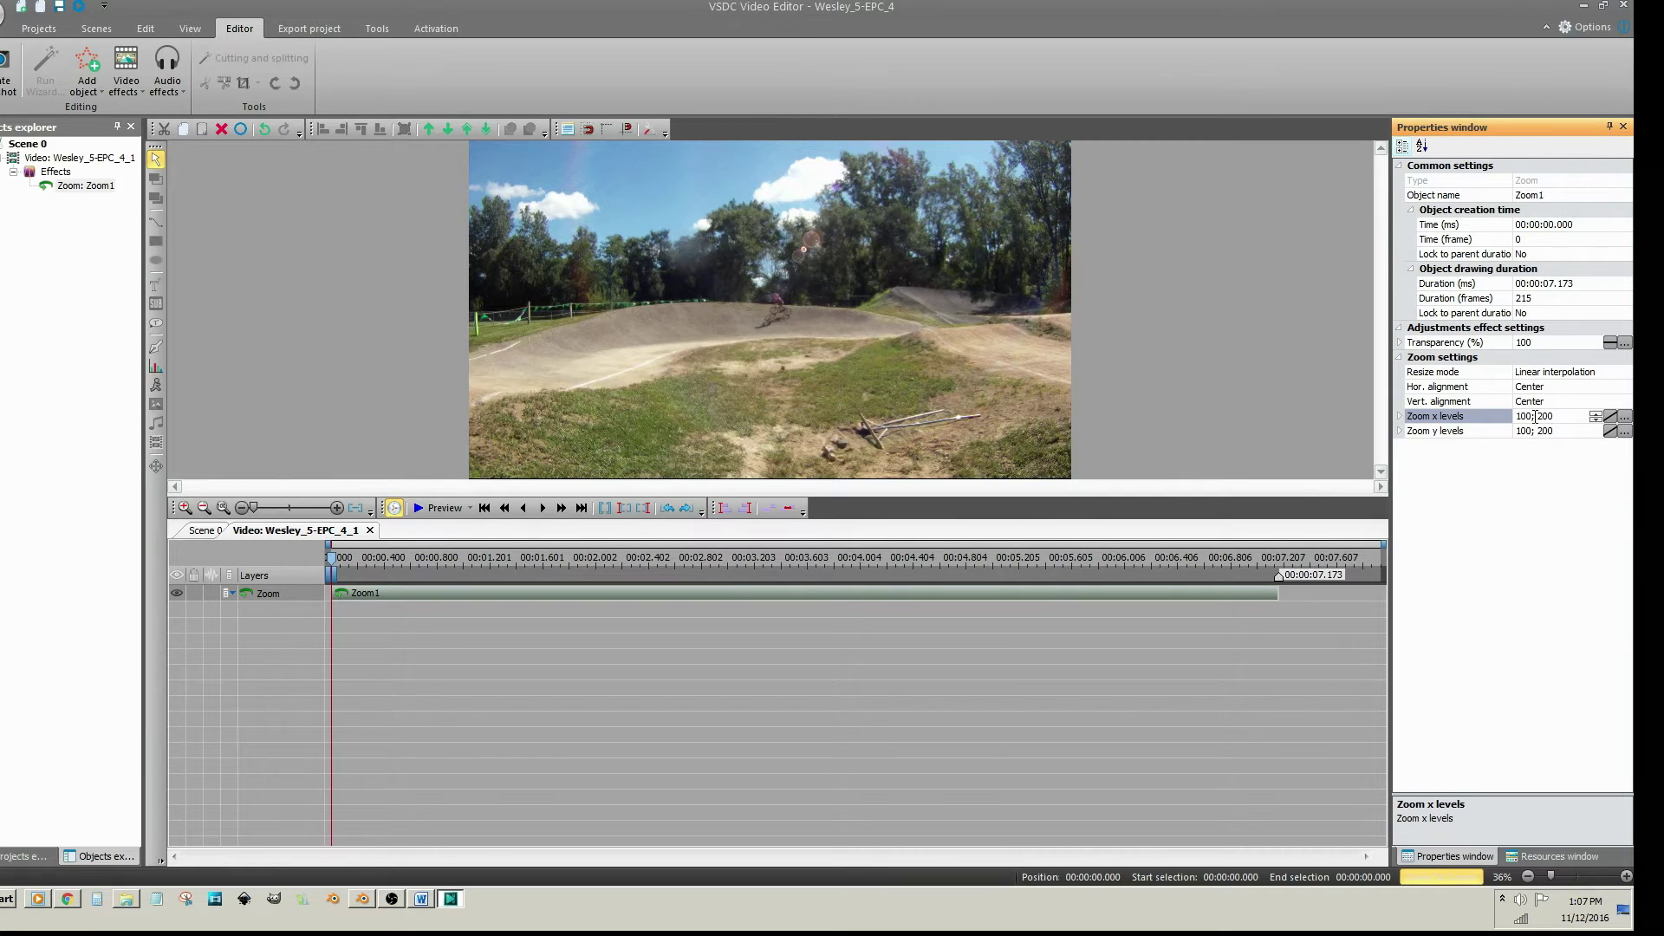
{"action": "left_click", "coordinate": [1539, 431]}
{"action": "left_click", "coordinate": [440, 508]}
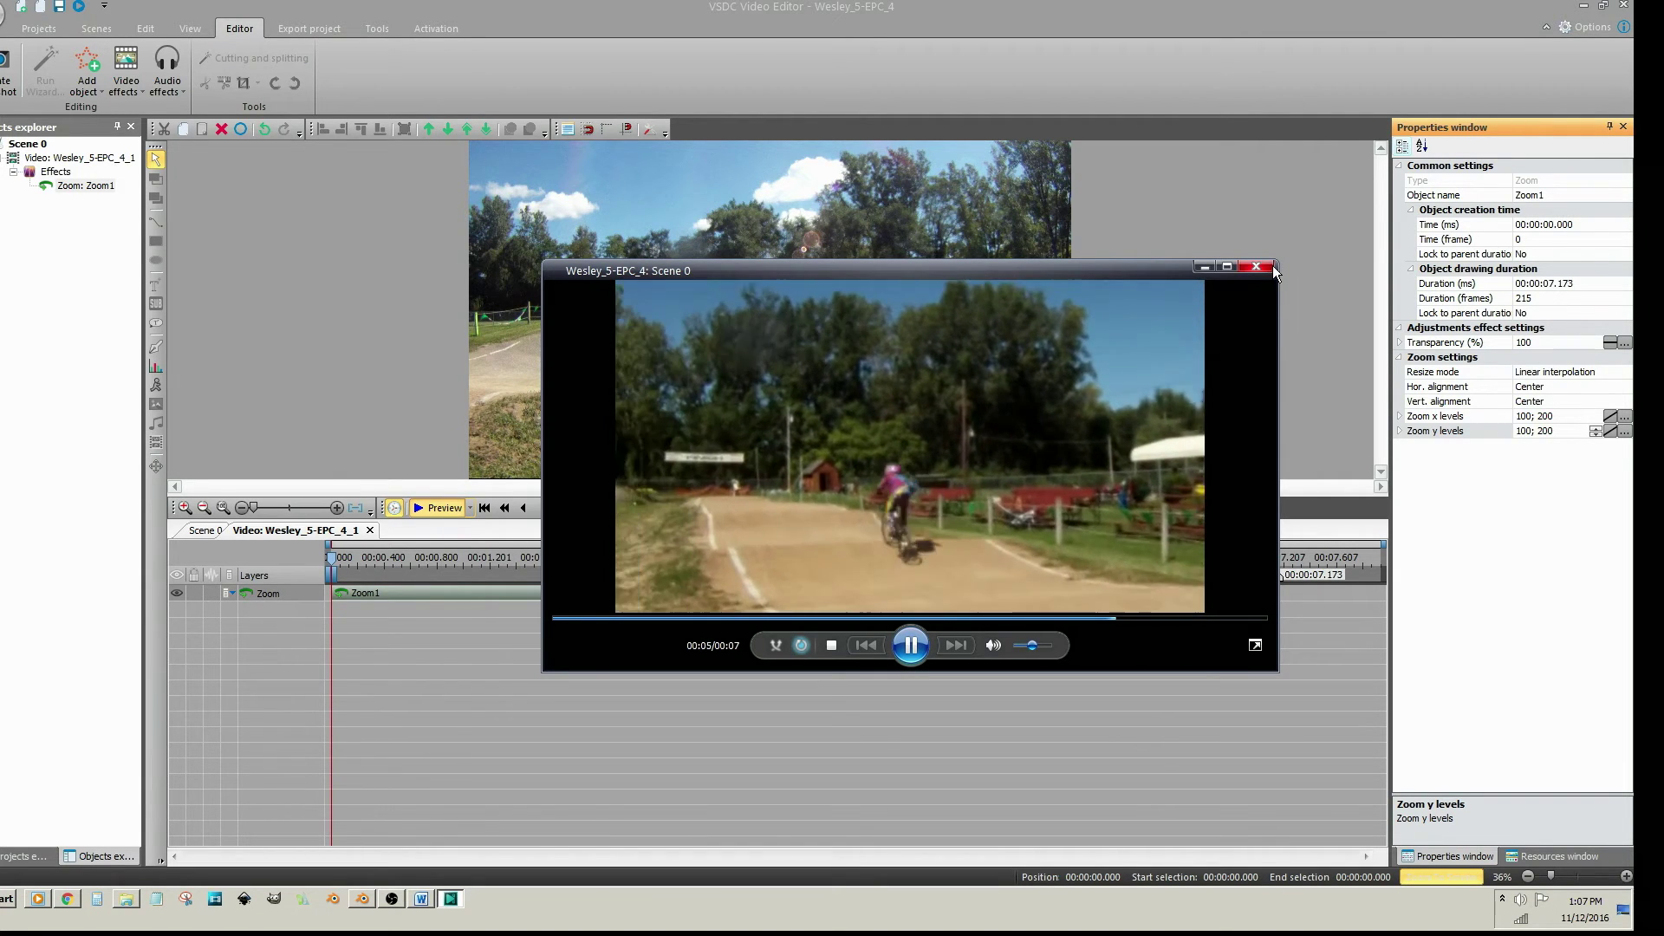
{"action": "left_click", "coordinate": [1254, 268]}
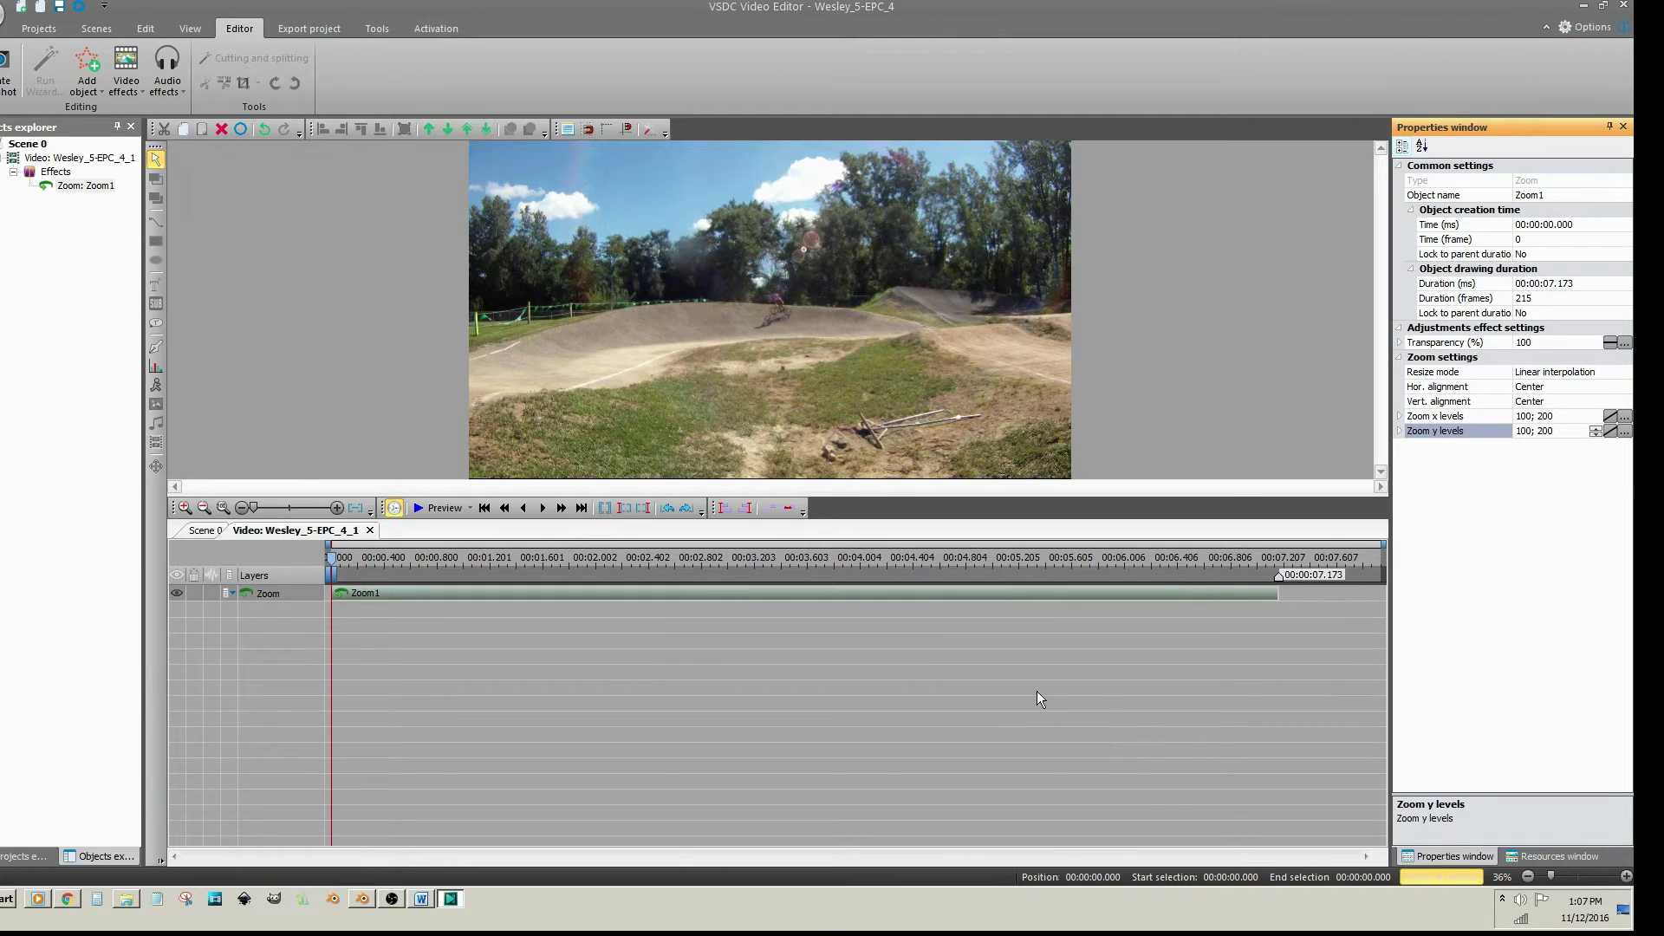
{"action": "left_click", "coordinate": [1011, 660]}
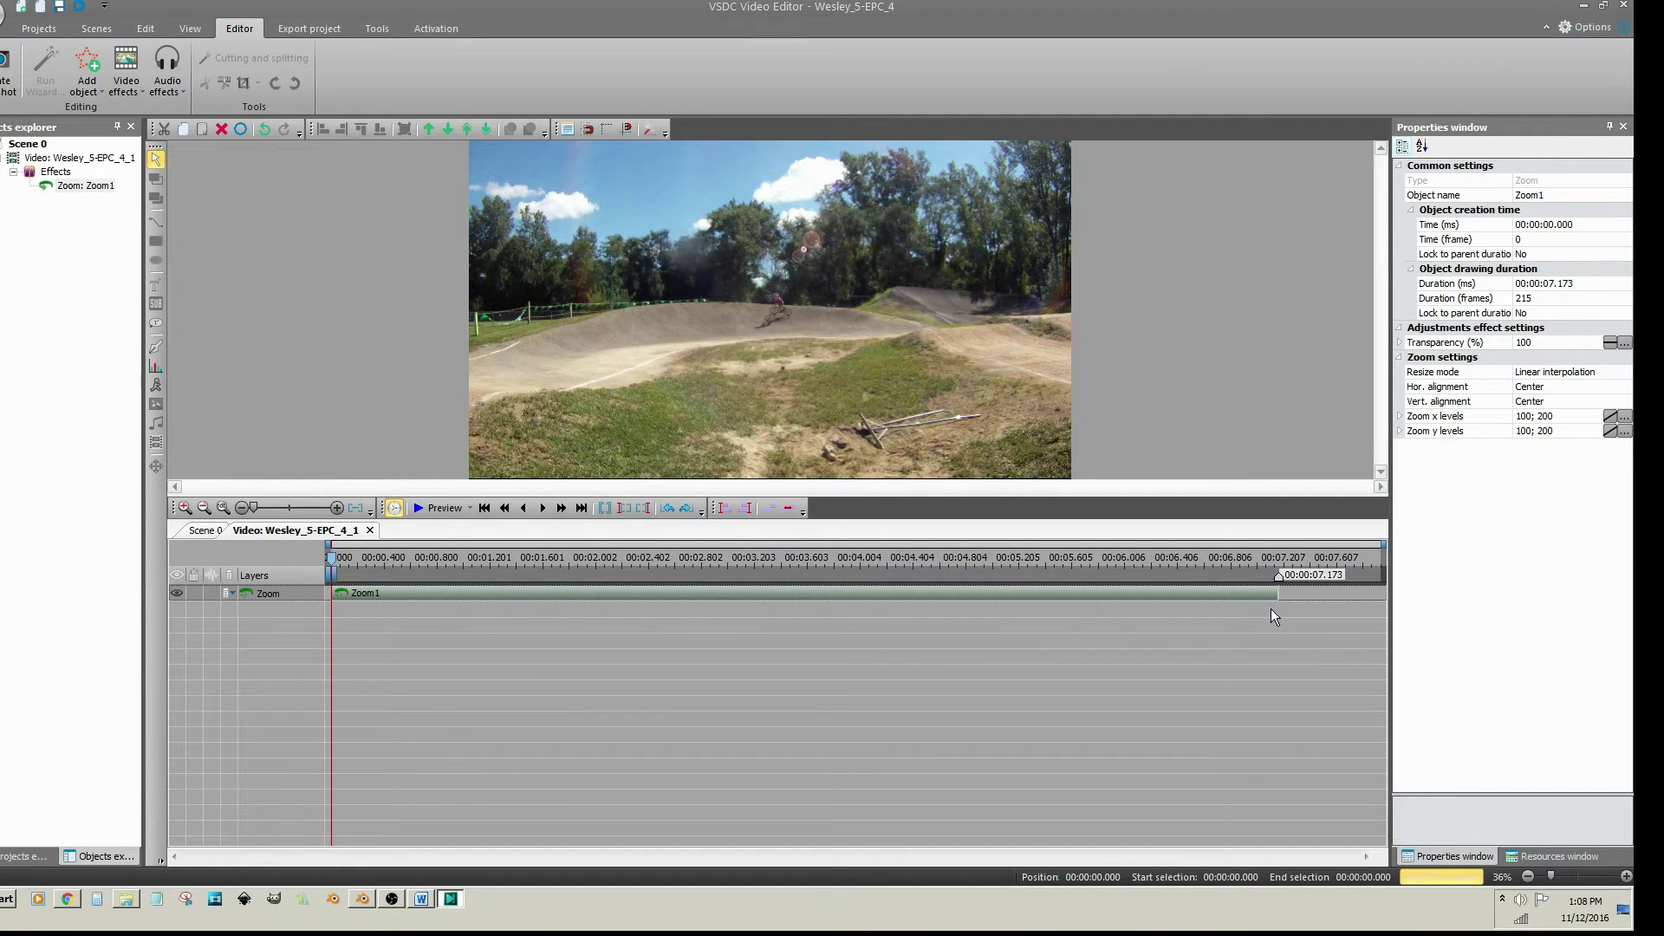
- Trim Zoom1's left edge so the effect lasts about 2.8 seconds
{"action": "left_click", "coordinate": [723, 641]}
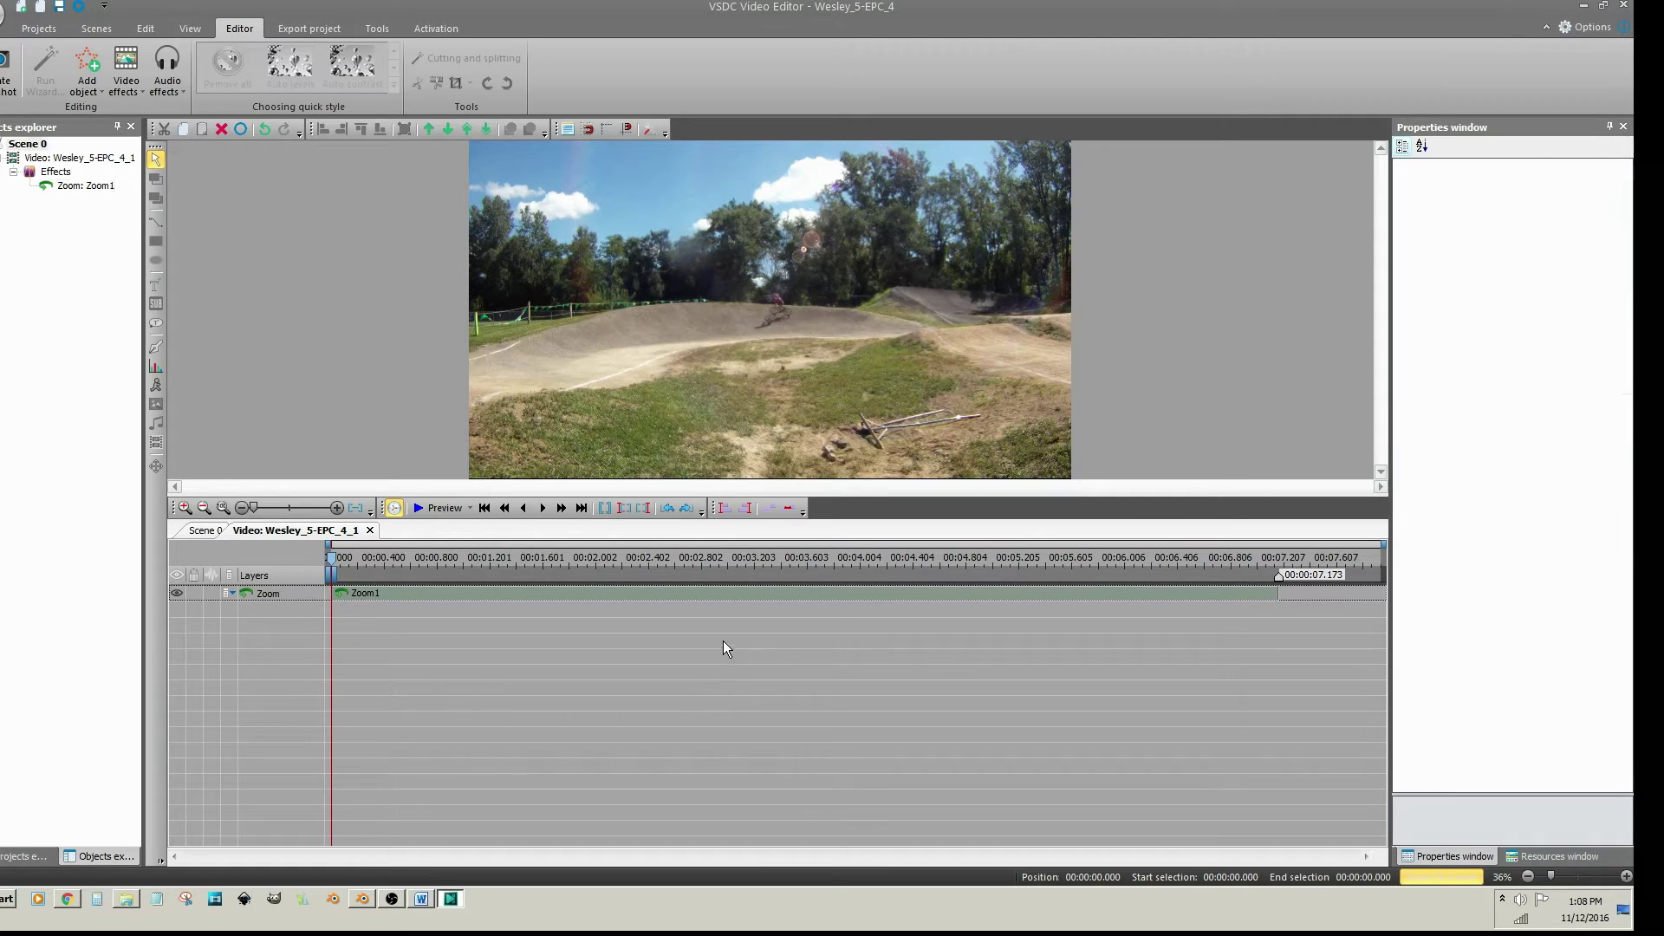
{"action": "left_click", "coordinate": [723, 596]}
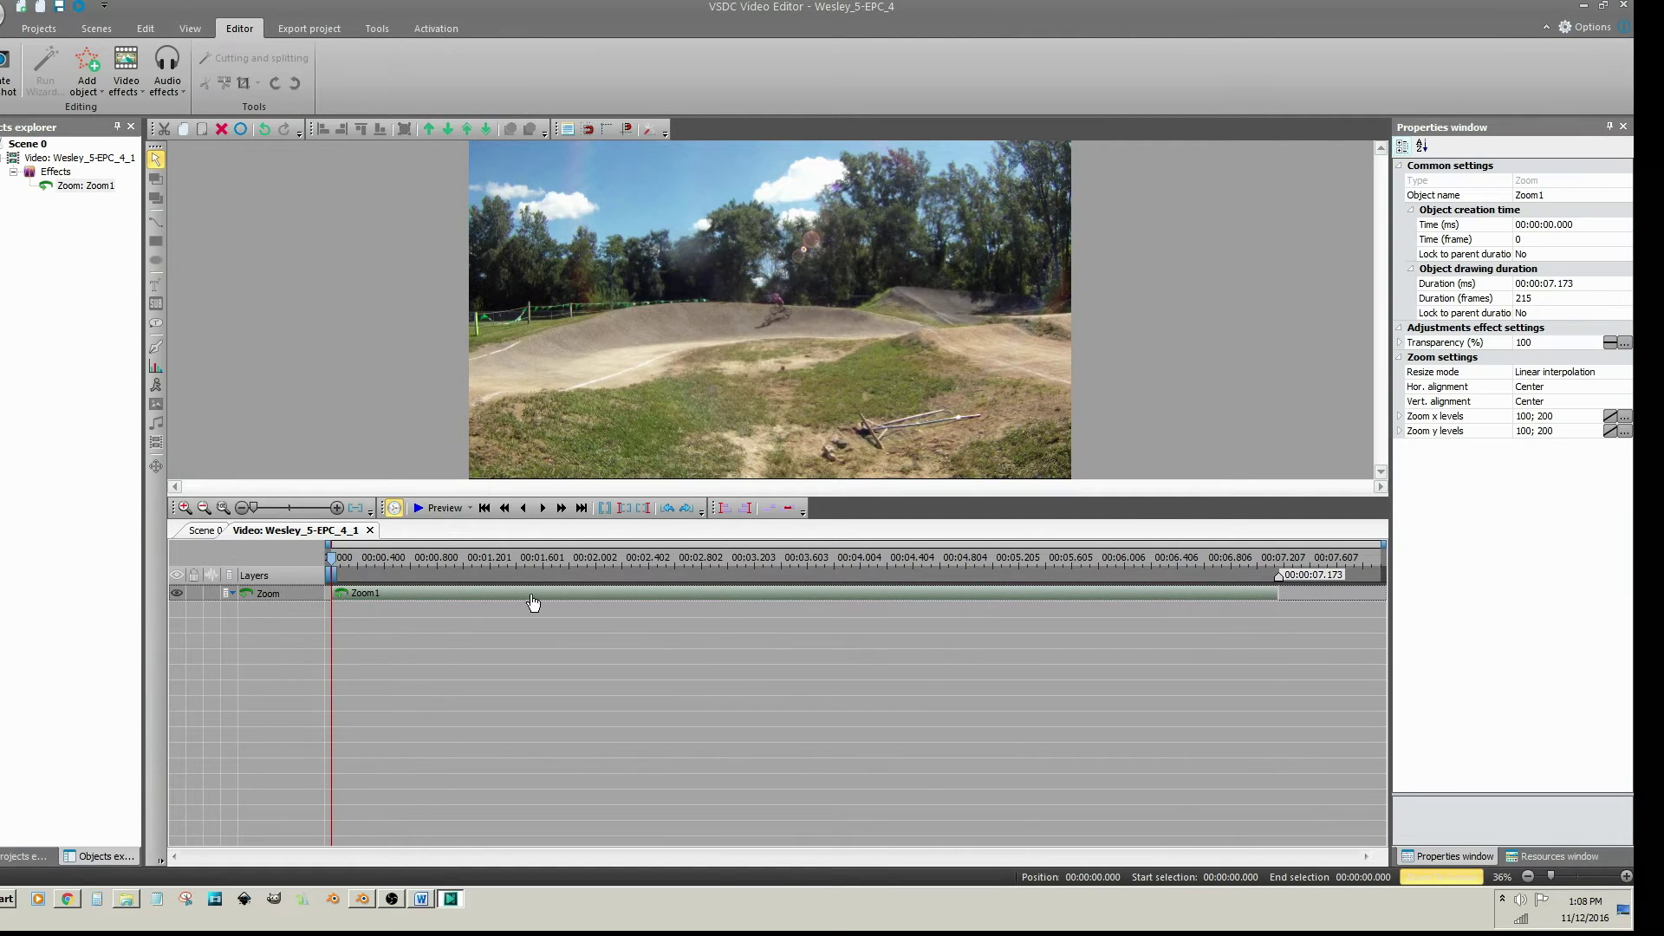
{"action": "left_click_drag", "start_coordinate": [335, 593], "coordinate": [897, 611]}
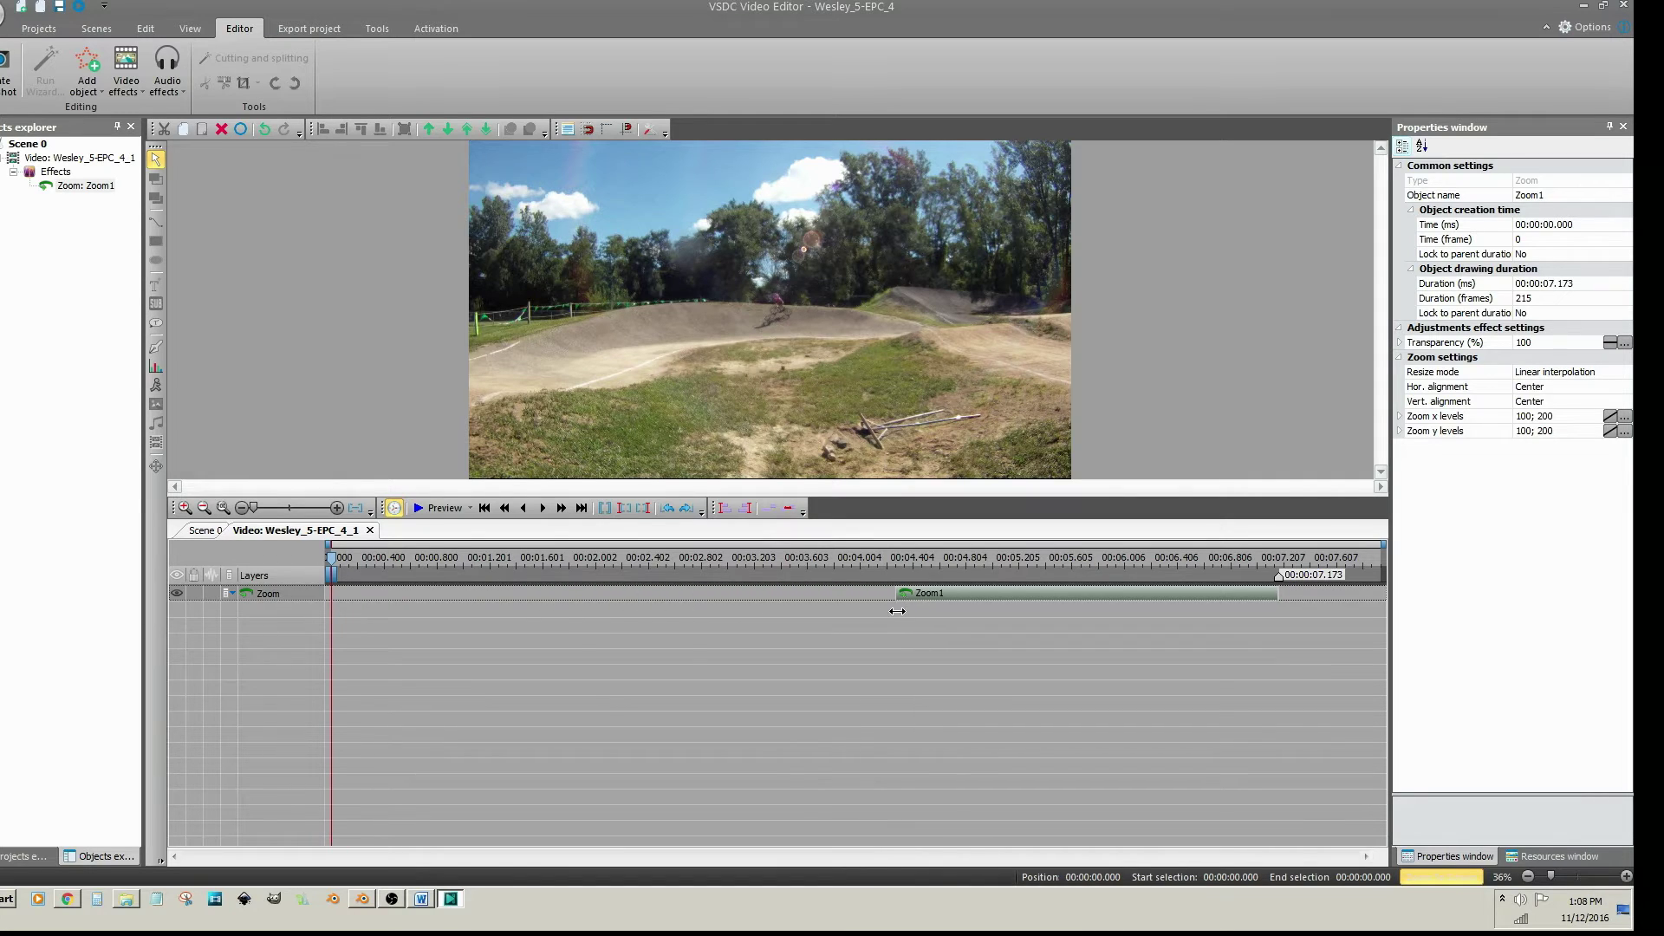
- Move the shortened Zoom1 so it starts near the 2-second mark
{"action": "left_click_drag", "start_coordinate": [1021, 600], "coordinate": [713, 596]}
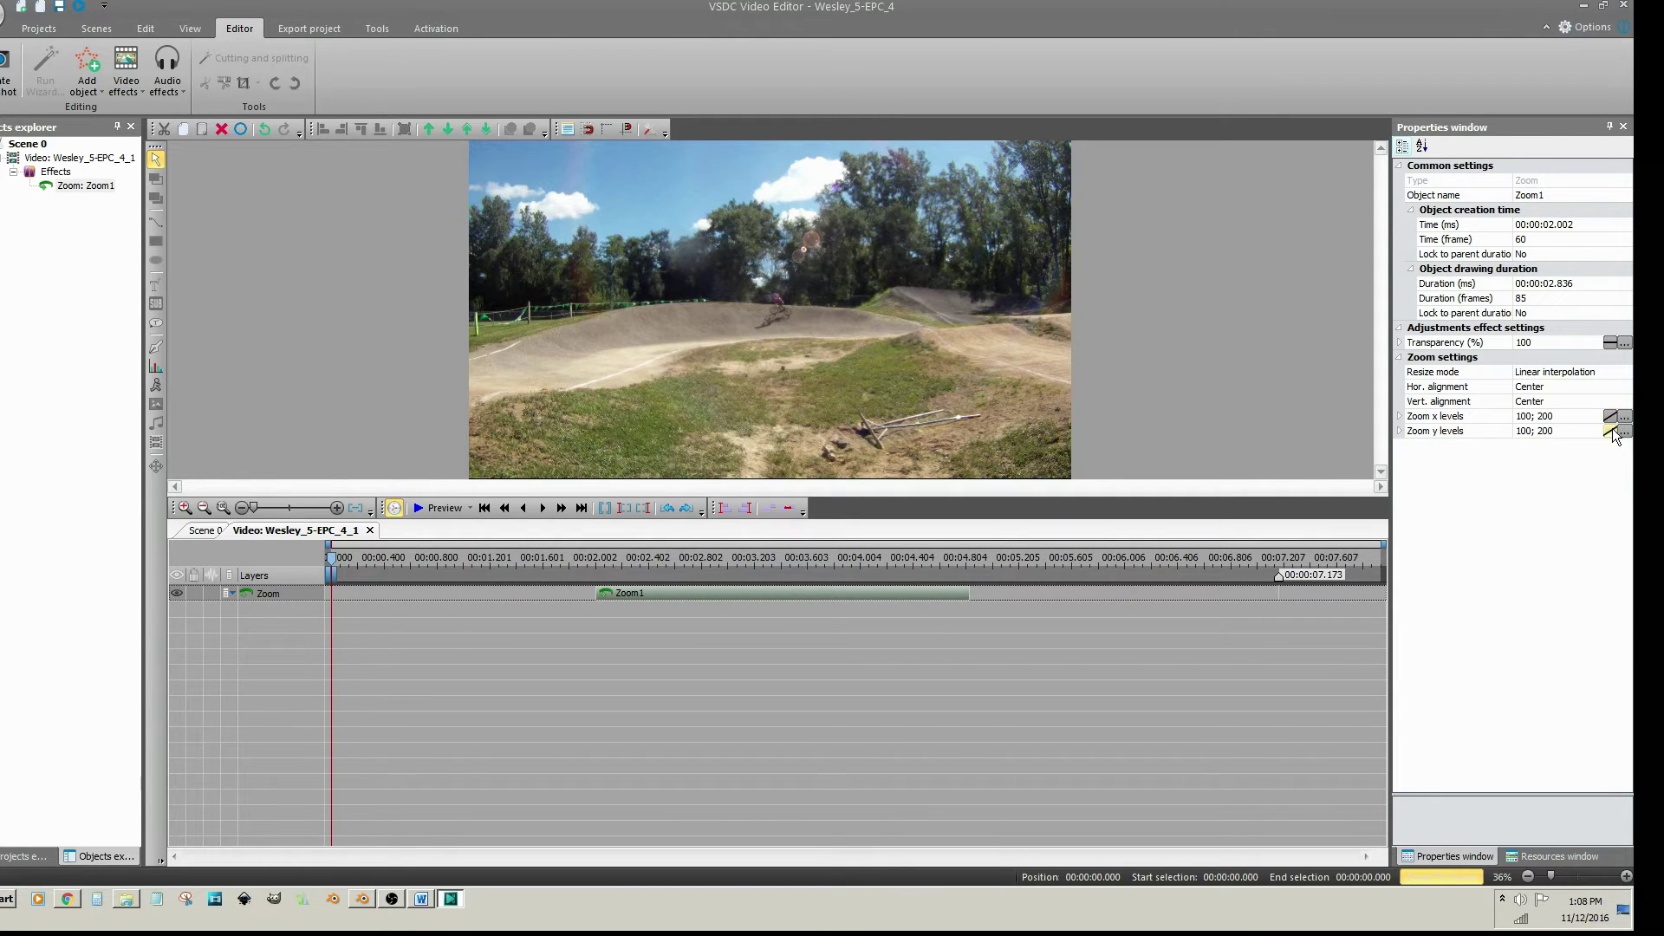
{"action": "left_click", "coordinate": [860, 720]}
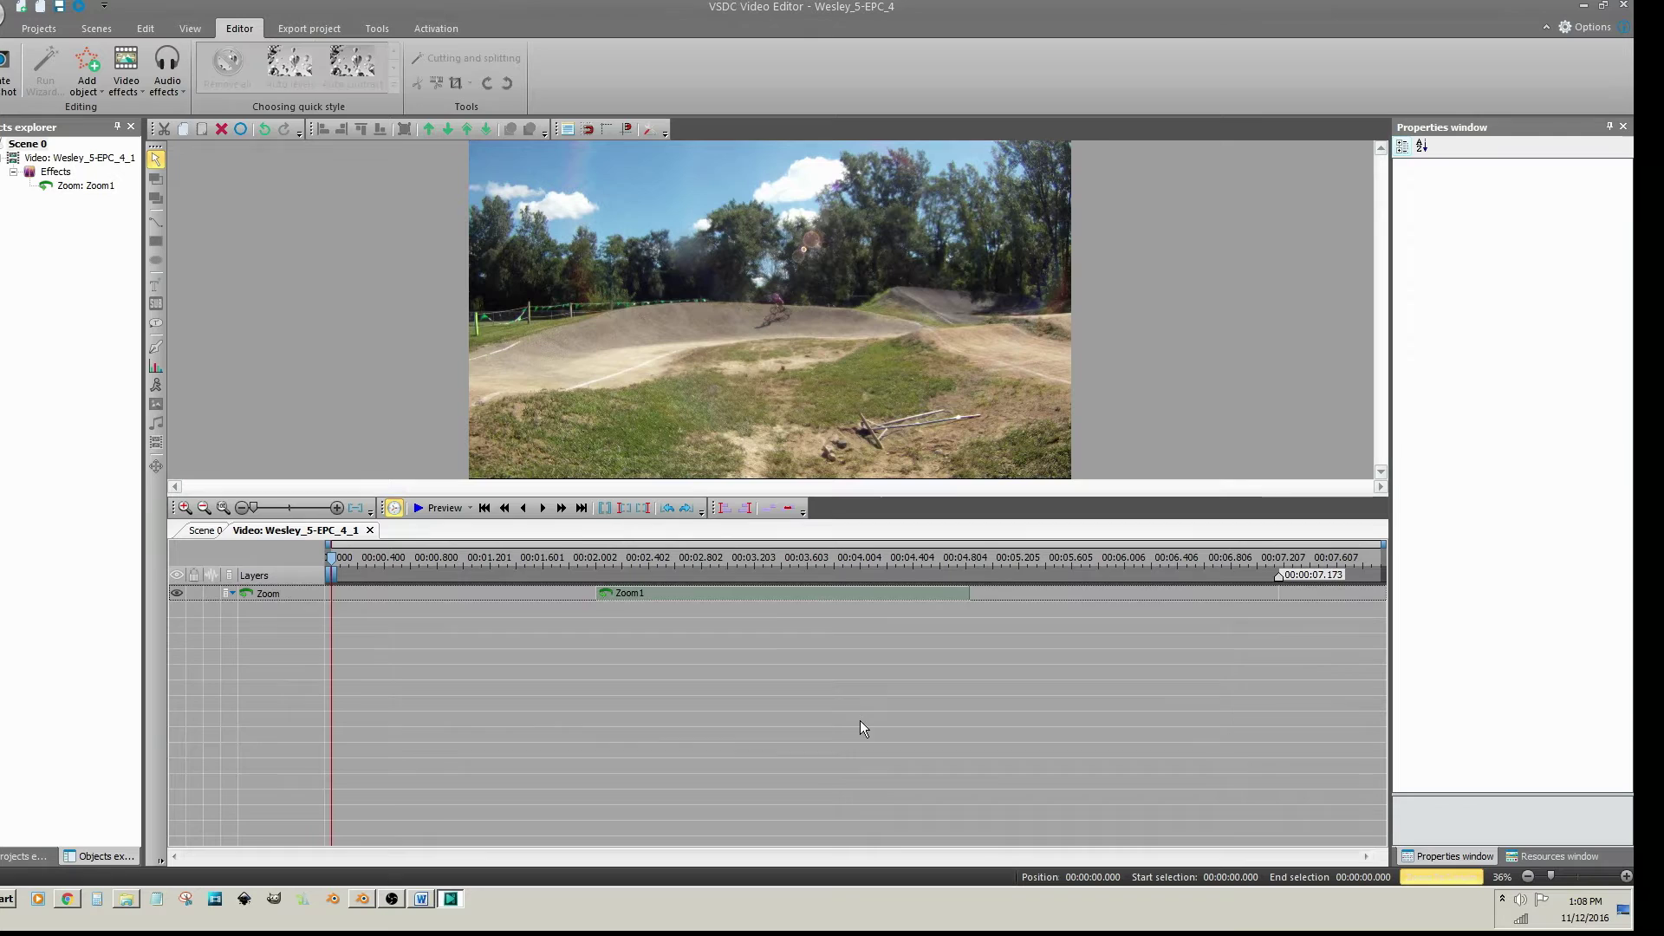
{"action": "left_click", "coordinate": [780, 598]}
{"action": "mouse_move", "coordinate": [777, 602]}
{"action": "left_mouse_down"}
{"action": "mouse_move", "coordinate": [848, 602]}
{"action": "mouse_move", "coordinate": [763, 598]}
{"action": "left_mouse_up"}
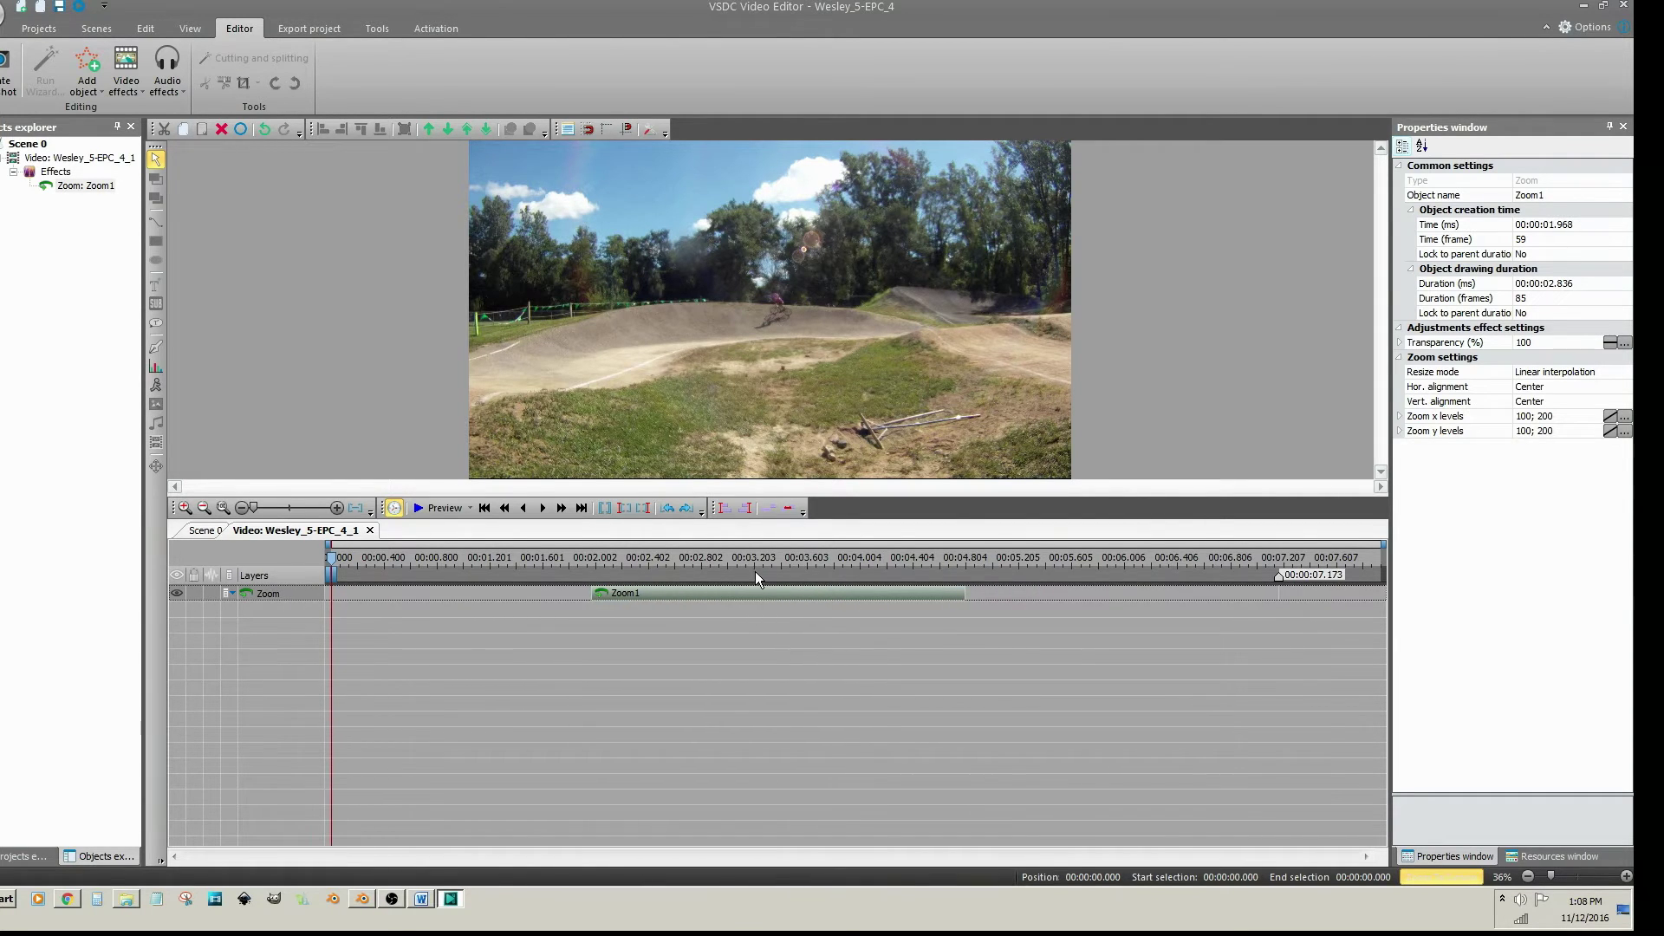
{"action": "left_click", "coordinate": [706, 609]}
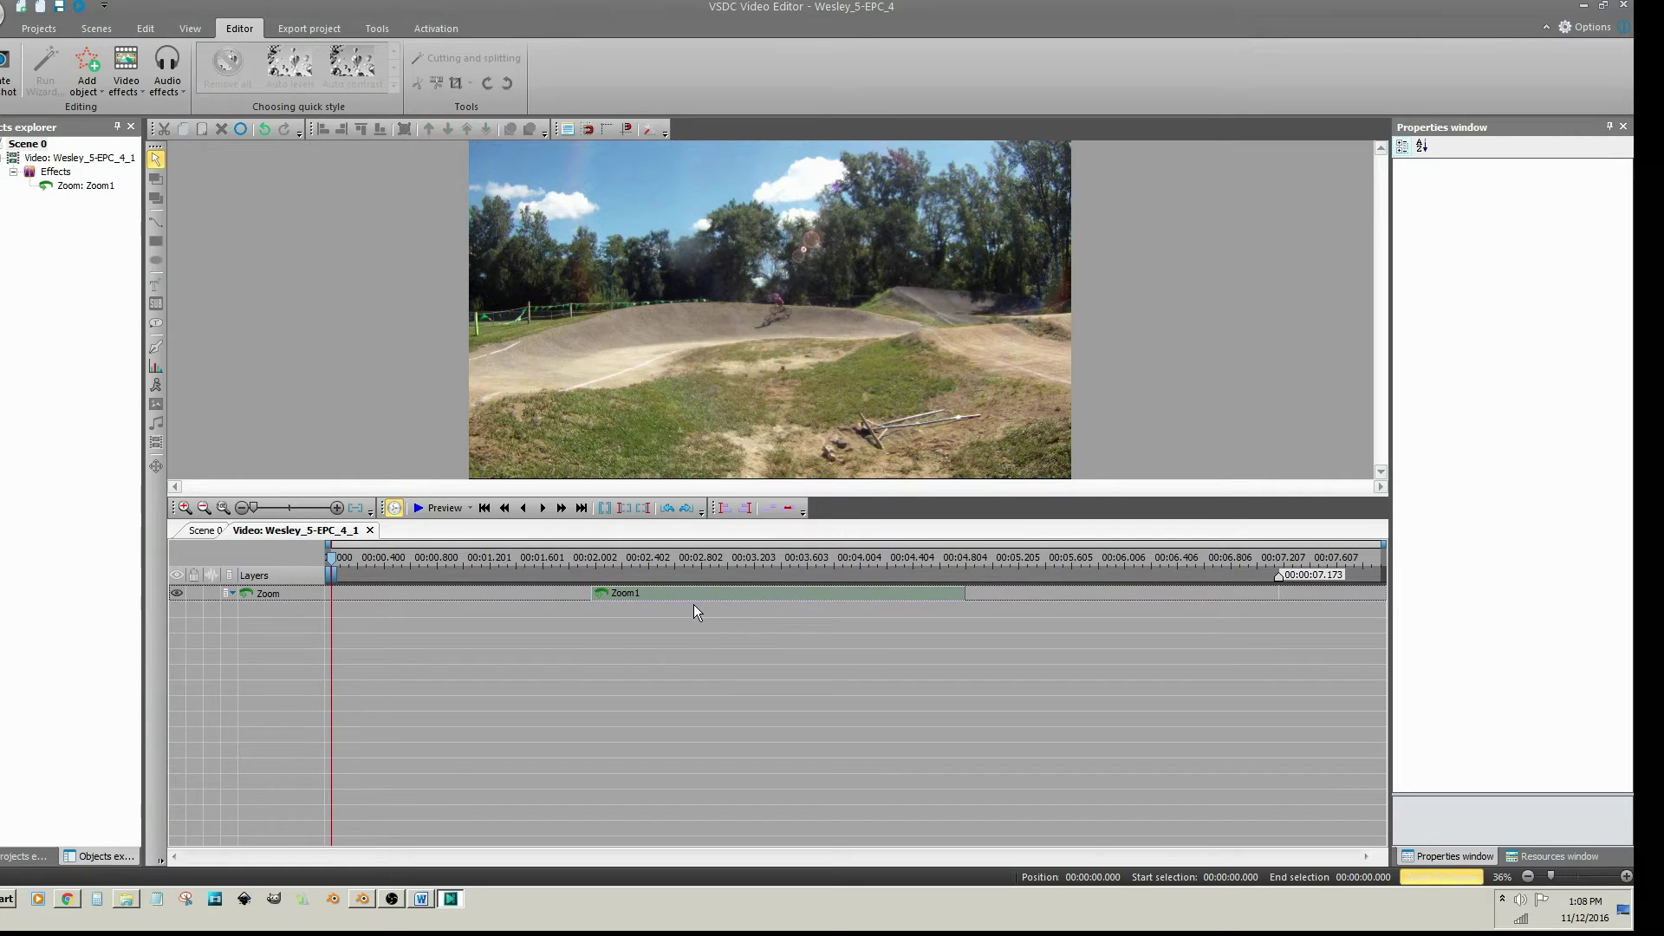
- Add a second Zoom transform effect, Zoom2, to the video
{"action": "right_click", "coordinate": [697, 595]}
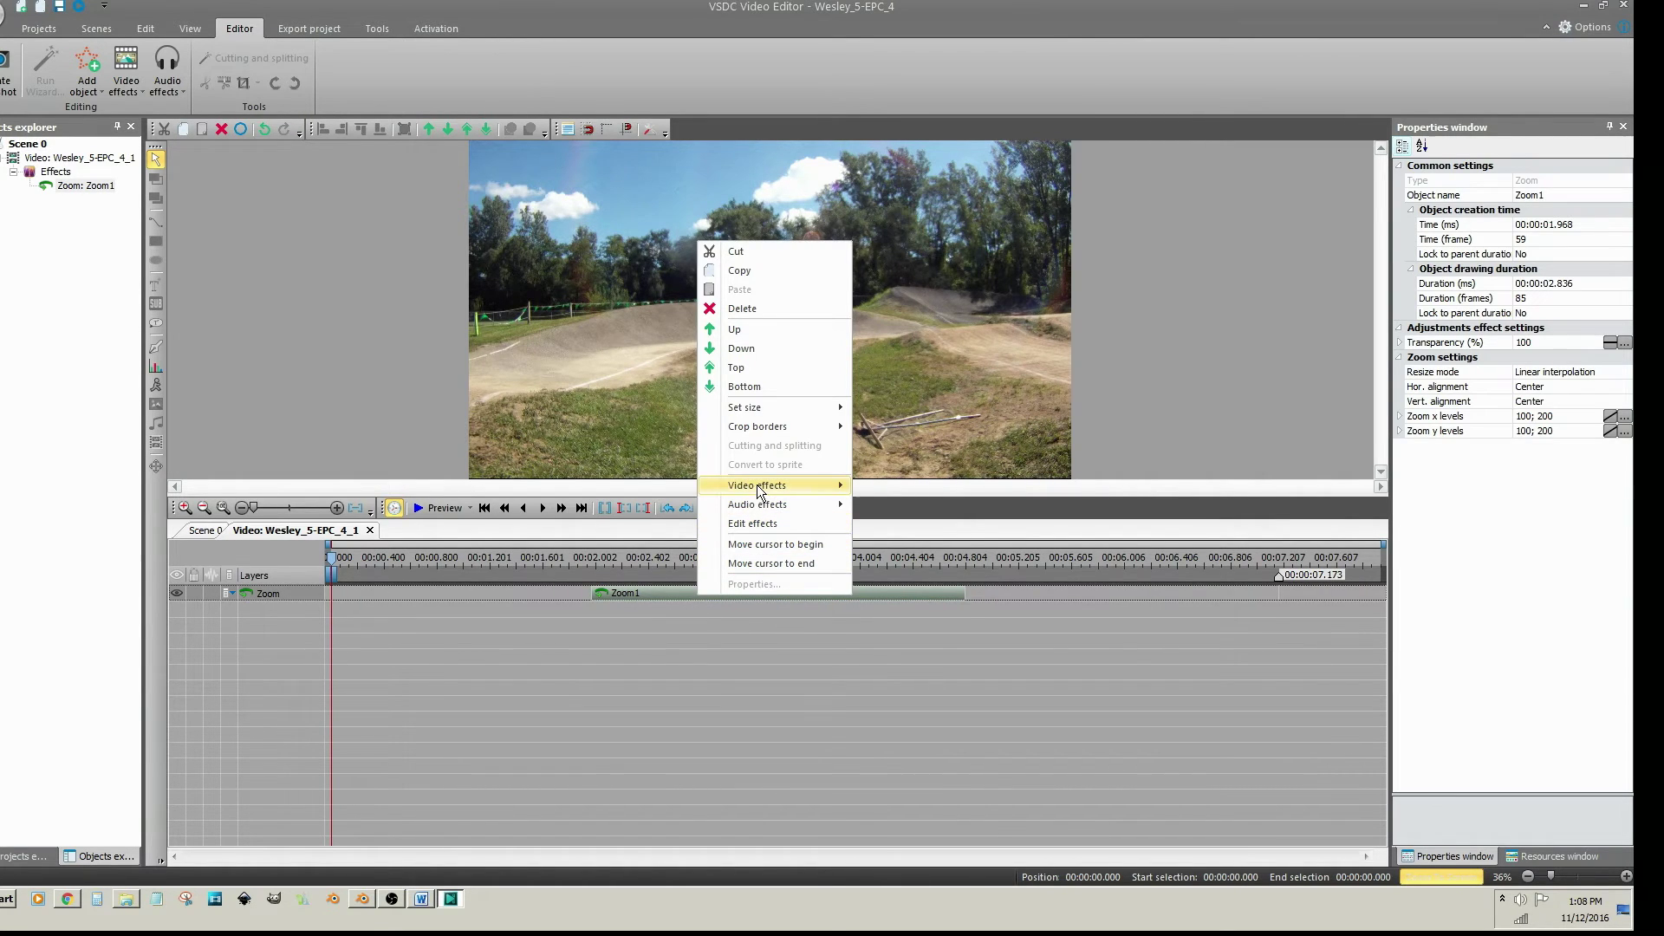
{"action": "mouse_move", "coordinate": [806, 487]}
{"action": "mouse_move", "coordinate": [909, 541]}
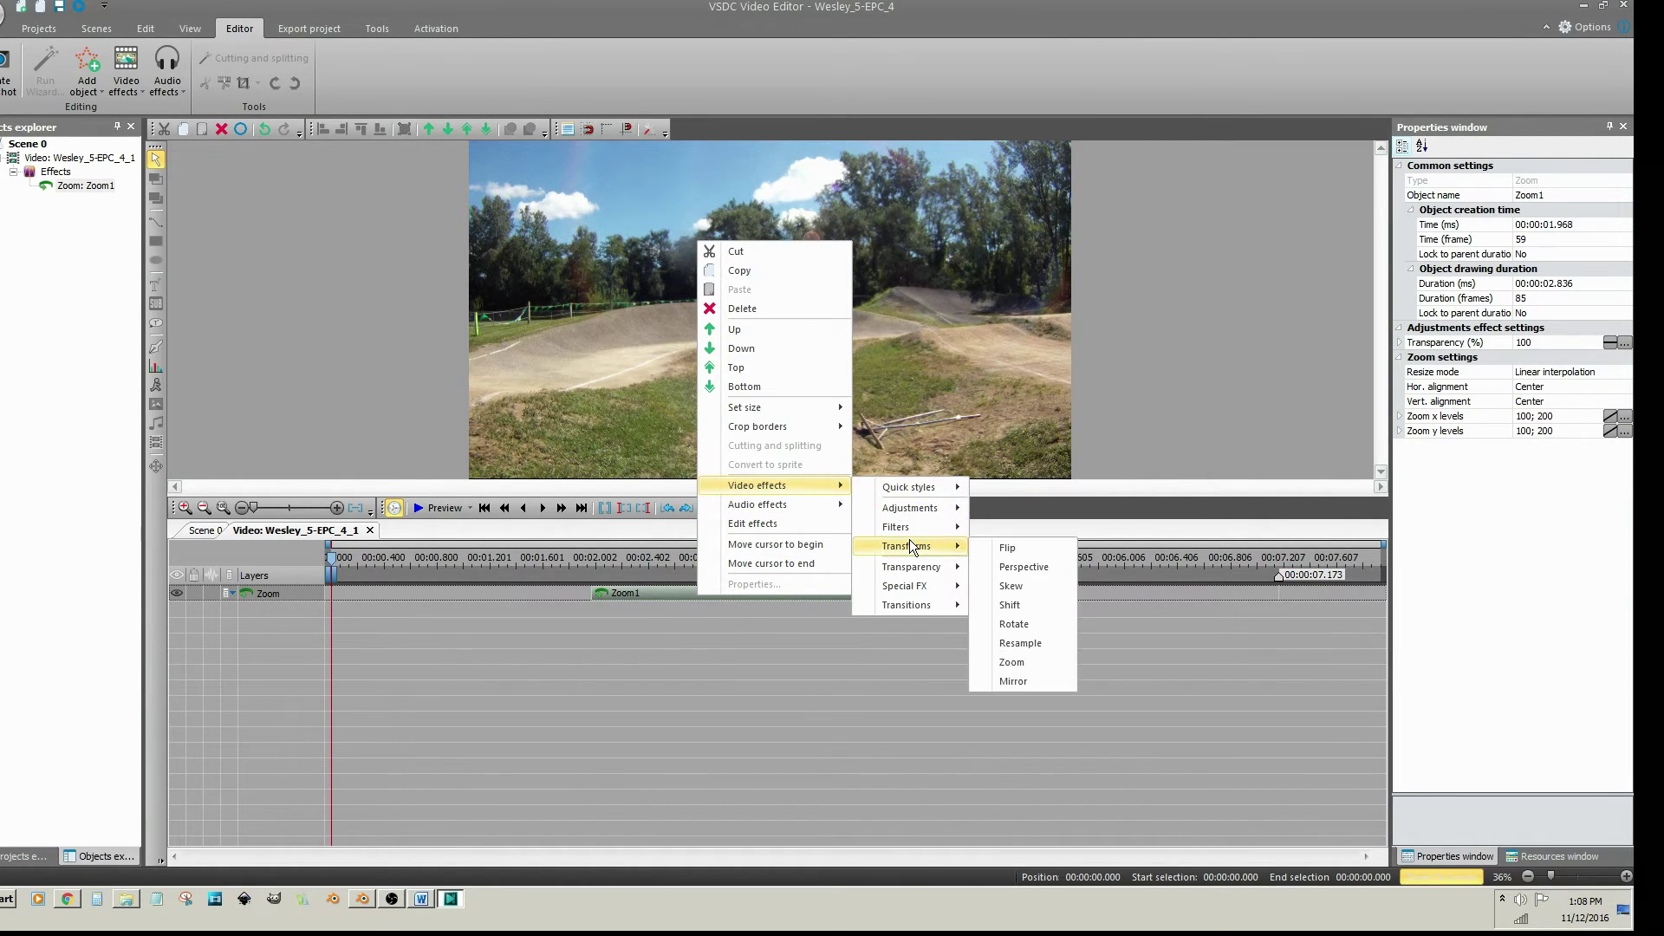
{"action": "left_click", "coordinate": [1000, 661]}
{"action": "left_click", "coordinate": [984, 528]}
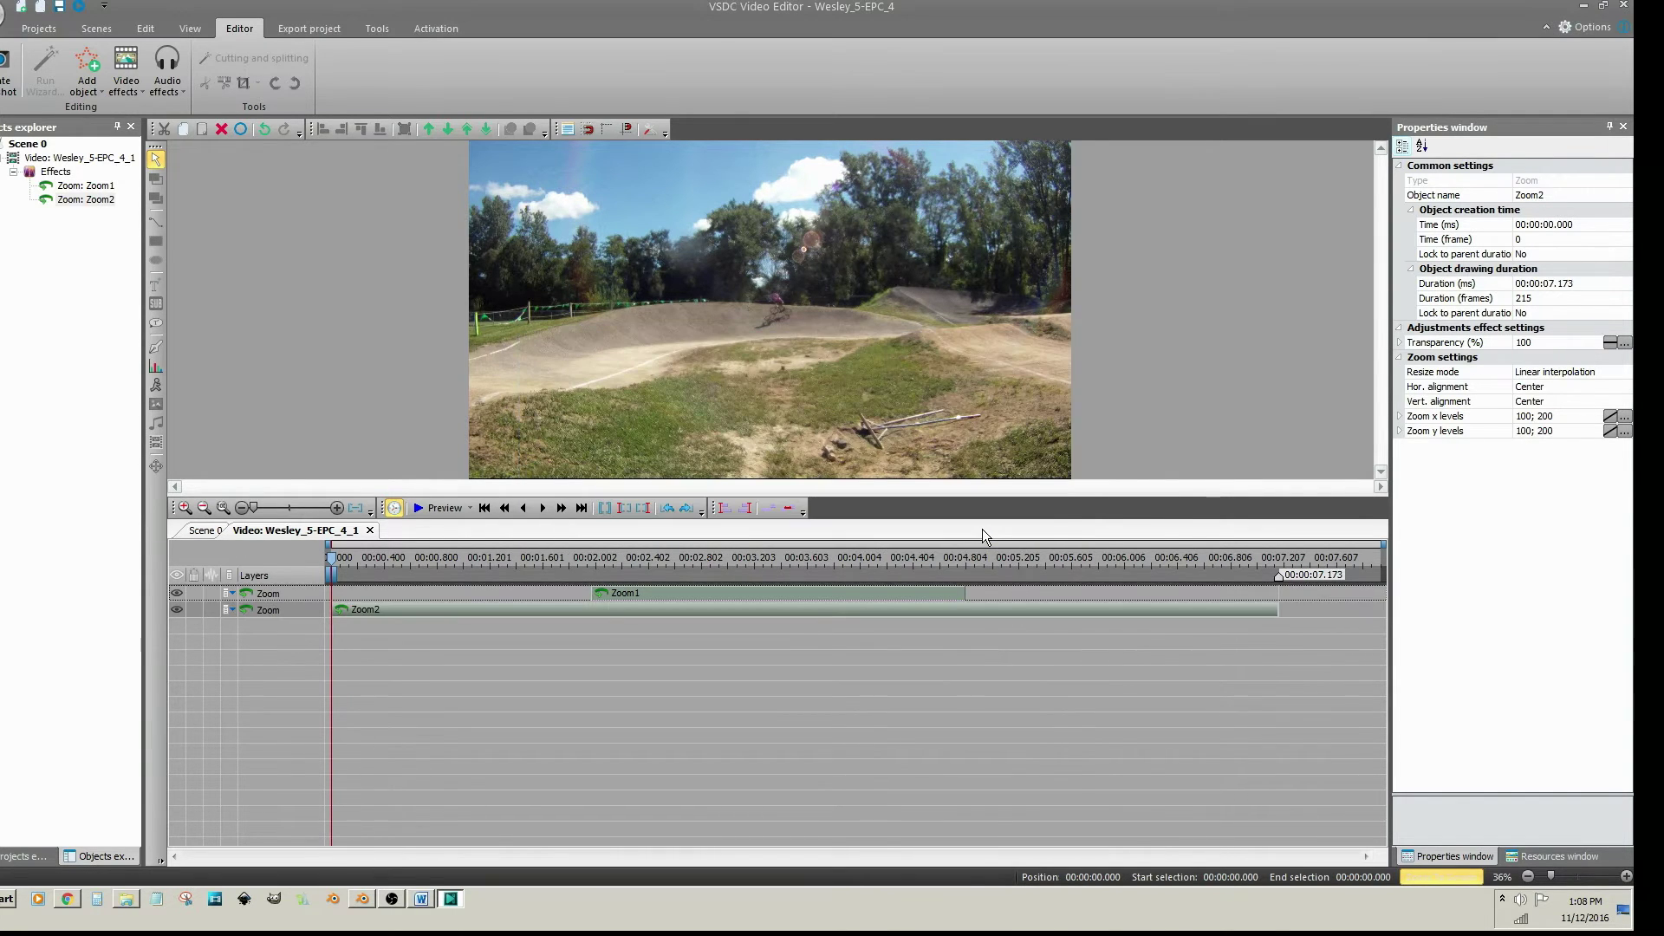
- Resize Zoom2 to run from 0 to 1.968 seconds, ending where Zoom1 starts
{"action": "left_click_drag", "start_coordinate": [1264, 617], "coordinate": [563, 615]}
{"action": "left_click", "coordinate": [621, 595]}
{"action": "left_click", "coordinate": [494, 515]}
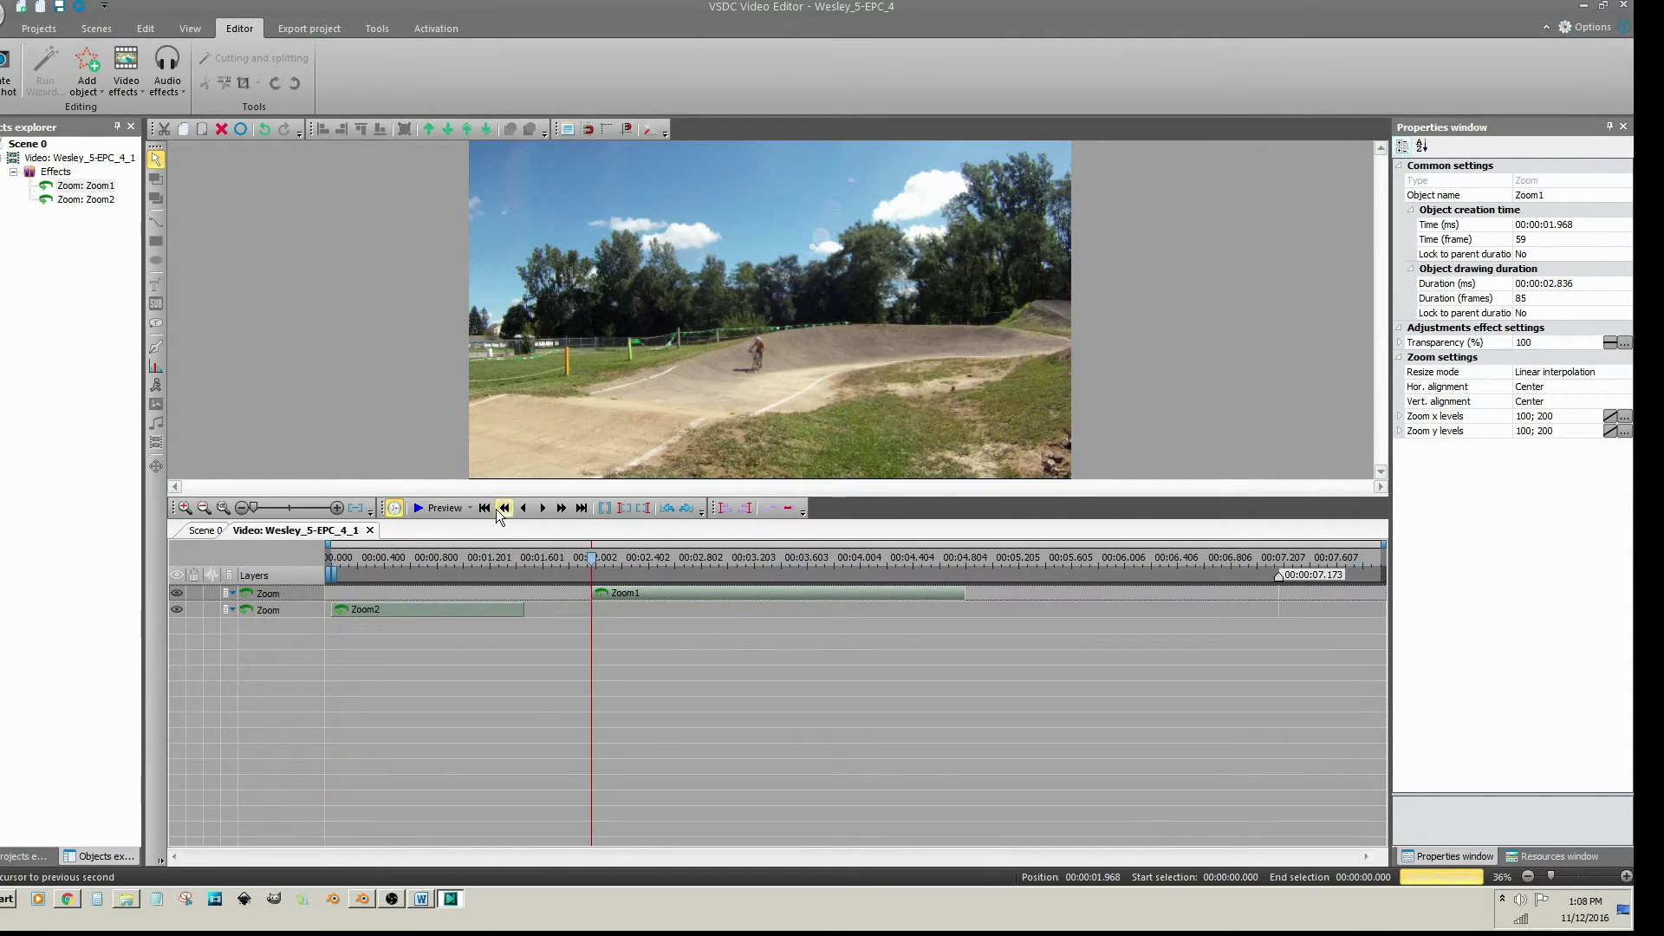
{"action": "left_click", "coordinate": [502, 612]}
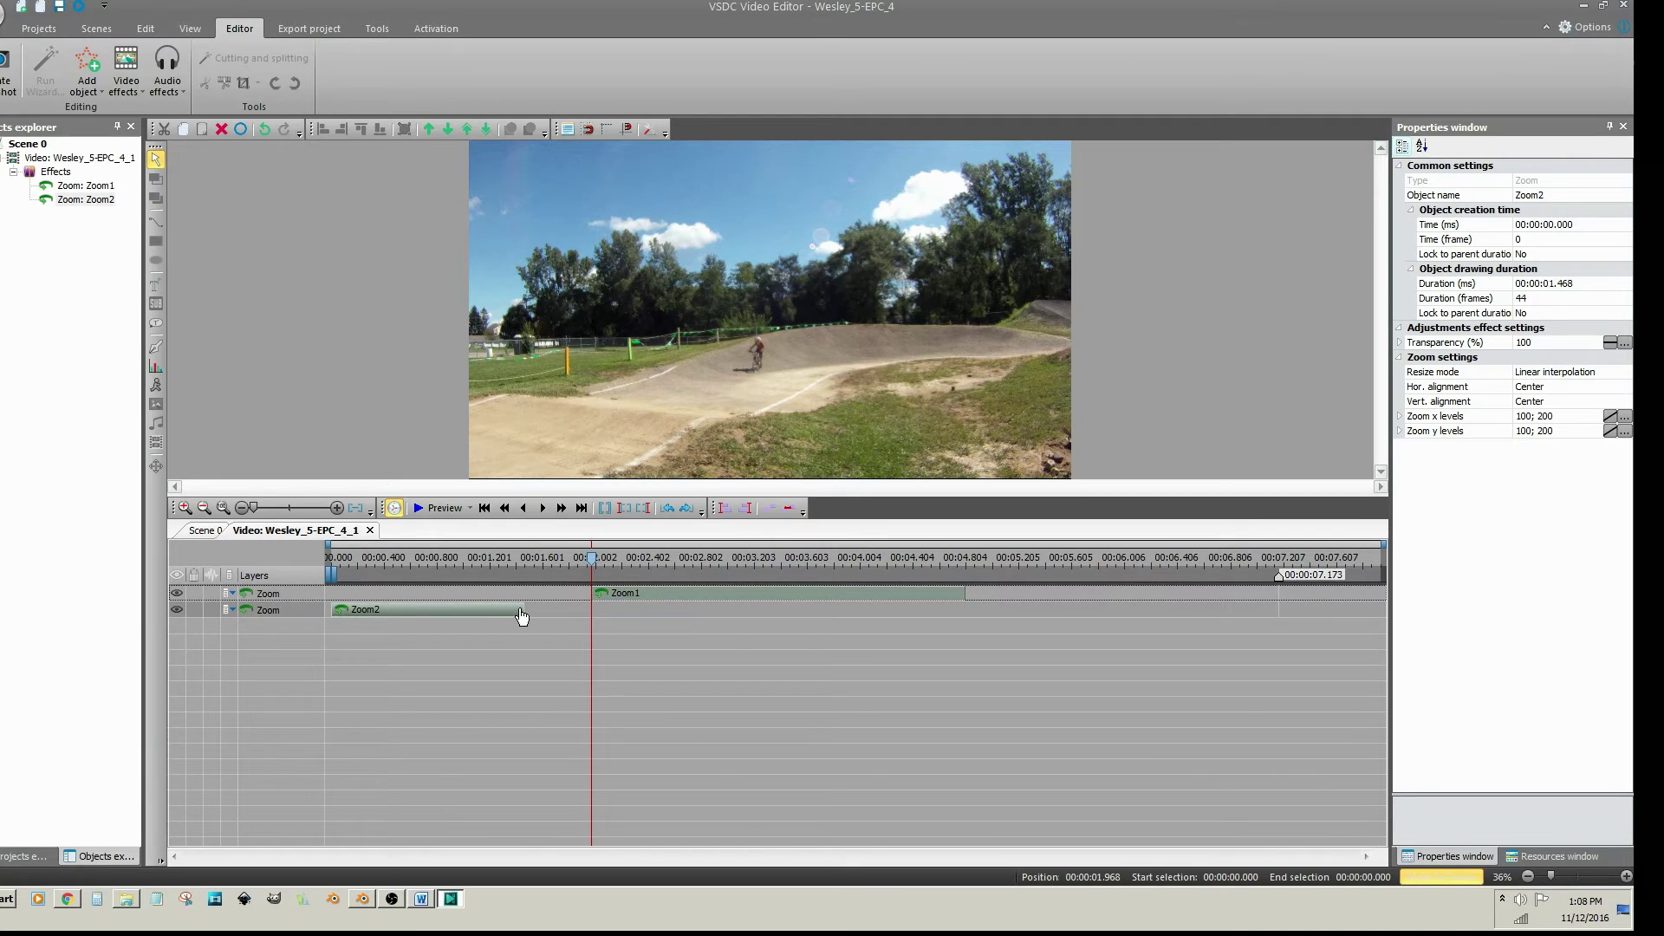
{"action": "left_click_drag", "start_coordinate": [522, 610], "coordinate": [588, 608]}
- Set Zoom2's x and y zoom levels to a single constant 100 and recheck its settings
{"action": "left_click", "coordinate": [675, 598]}
{"action": "left_click", "coordinate": [550, 611]}
{"action": "left_click", "coordinate": [1610, 418]}
{"action": "left_click", "coordinate": [1606, 430]}
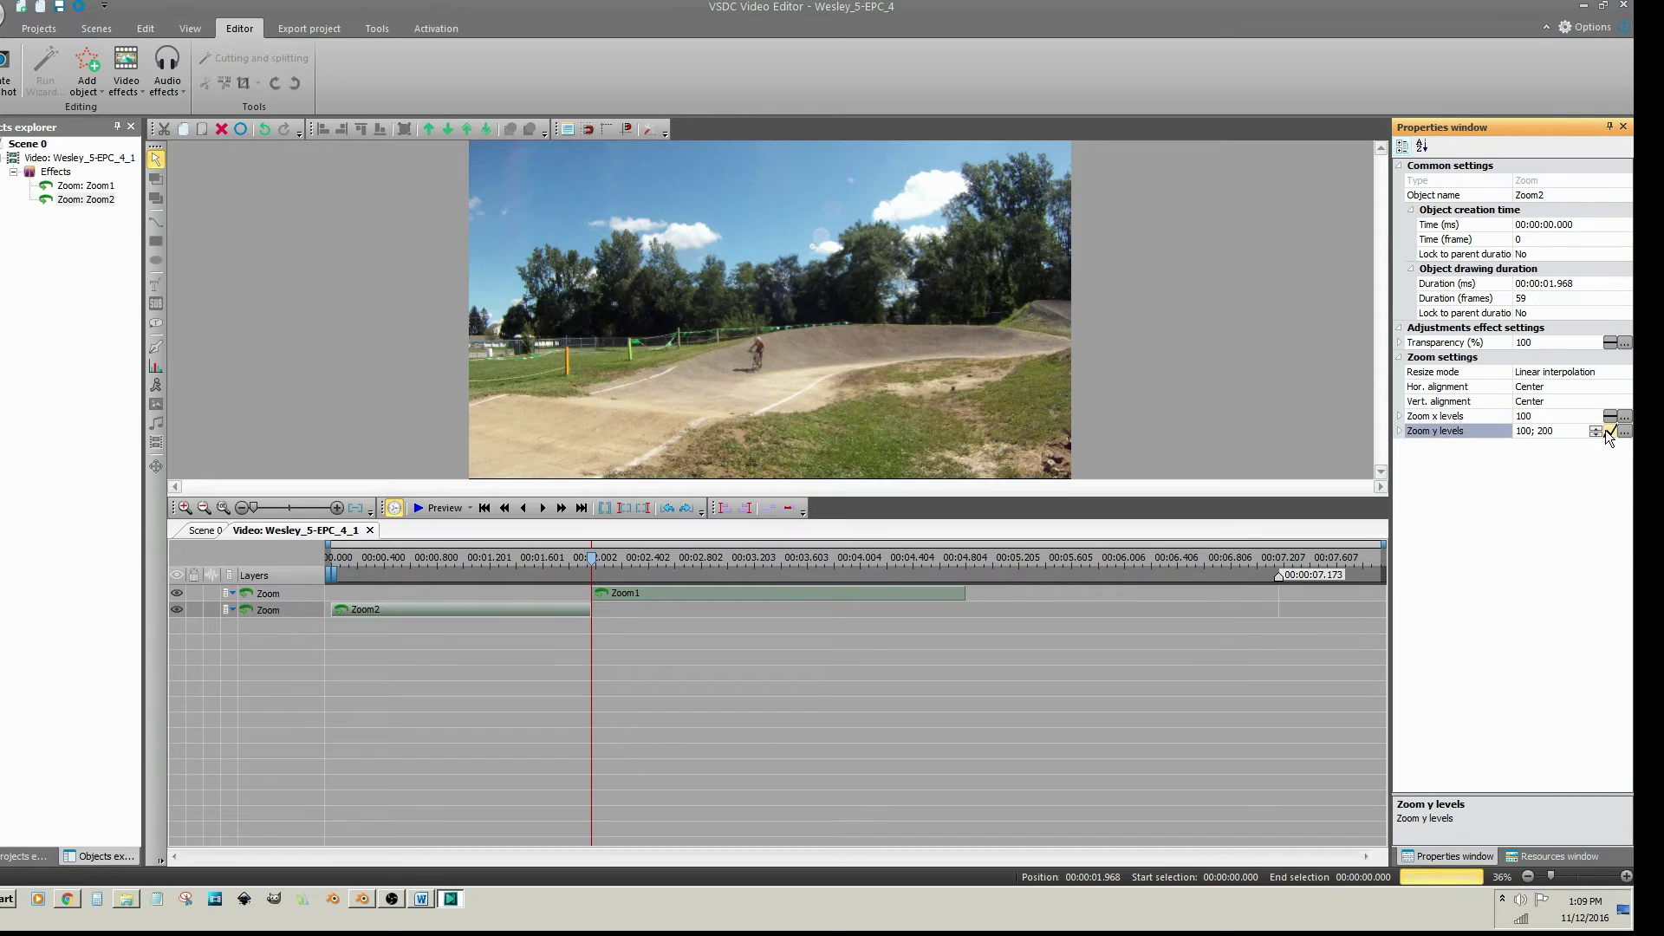
{"action": "left_click", "coordinate": [1609, 432]}
{"action": "left_click", "coordinate": [481, 681]}
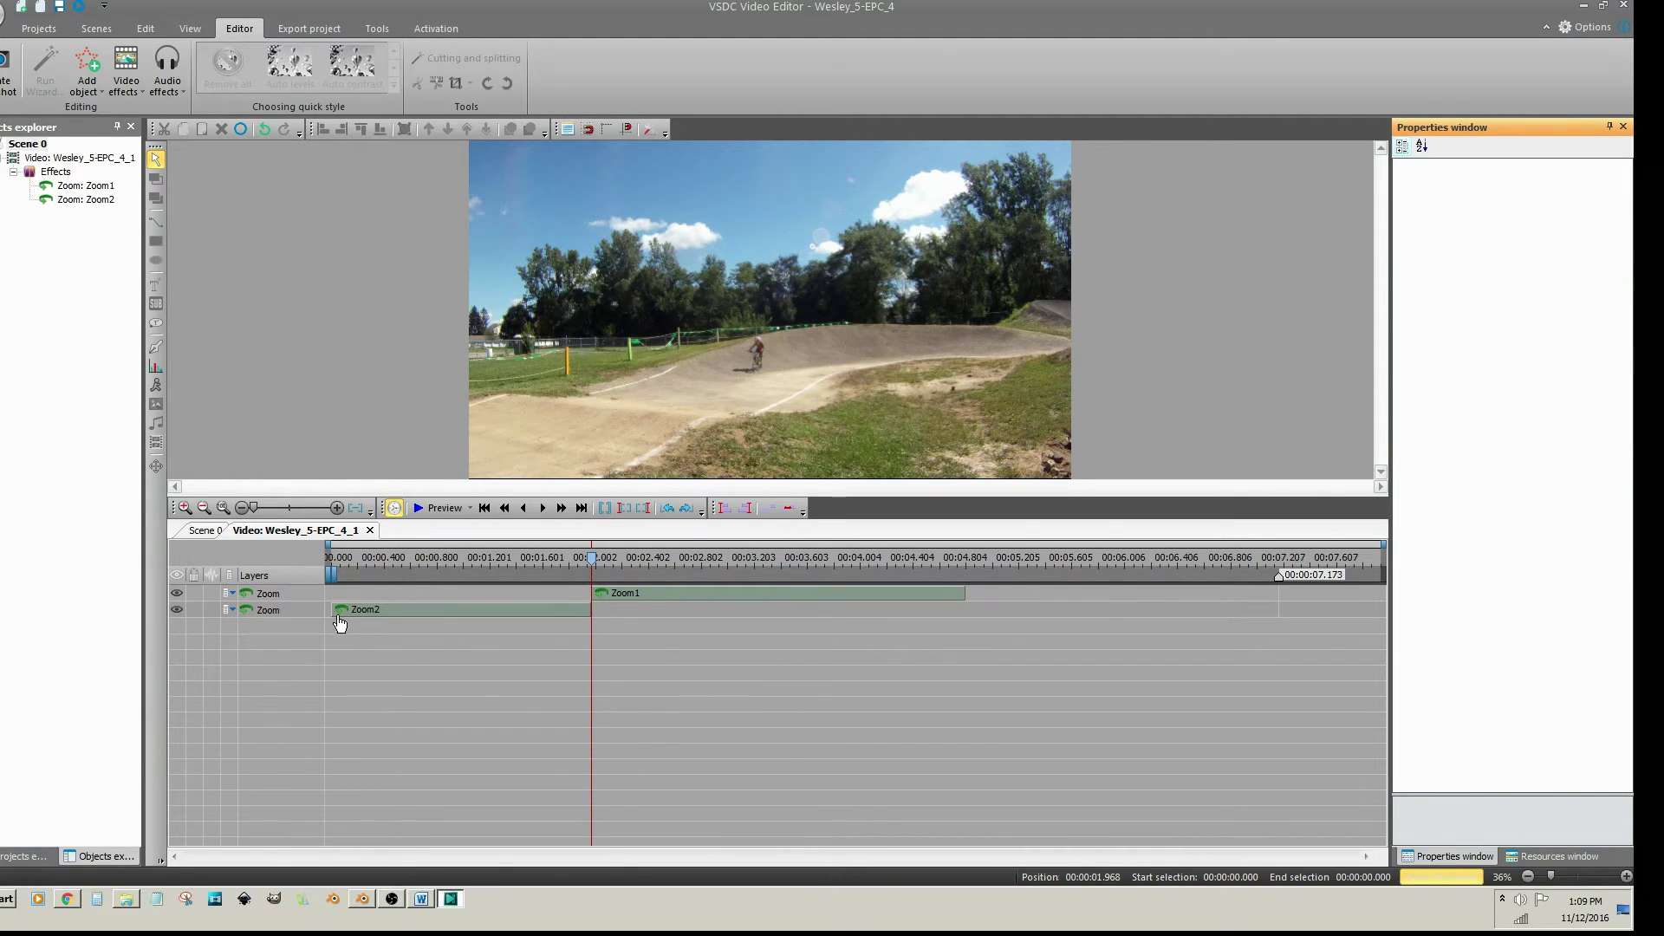
{"action": "left_click", "coordinate": [339, 615]}
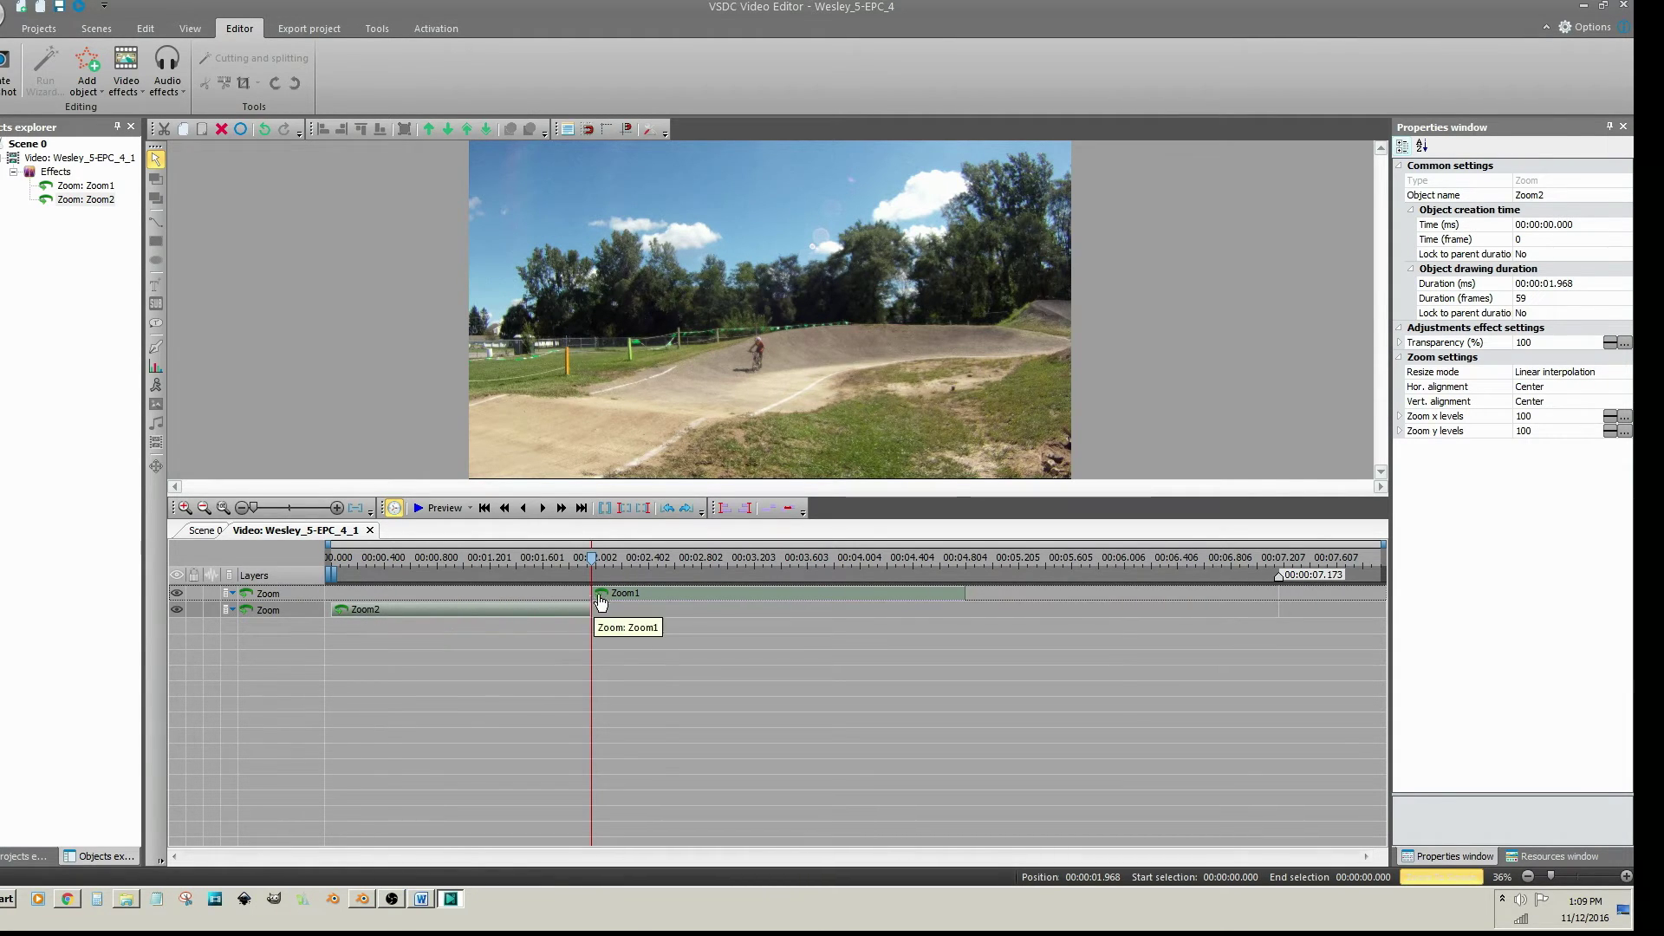
{"action": "left_click", "coordinate": [637, 597]}
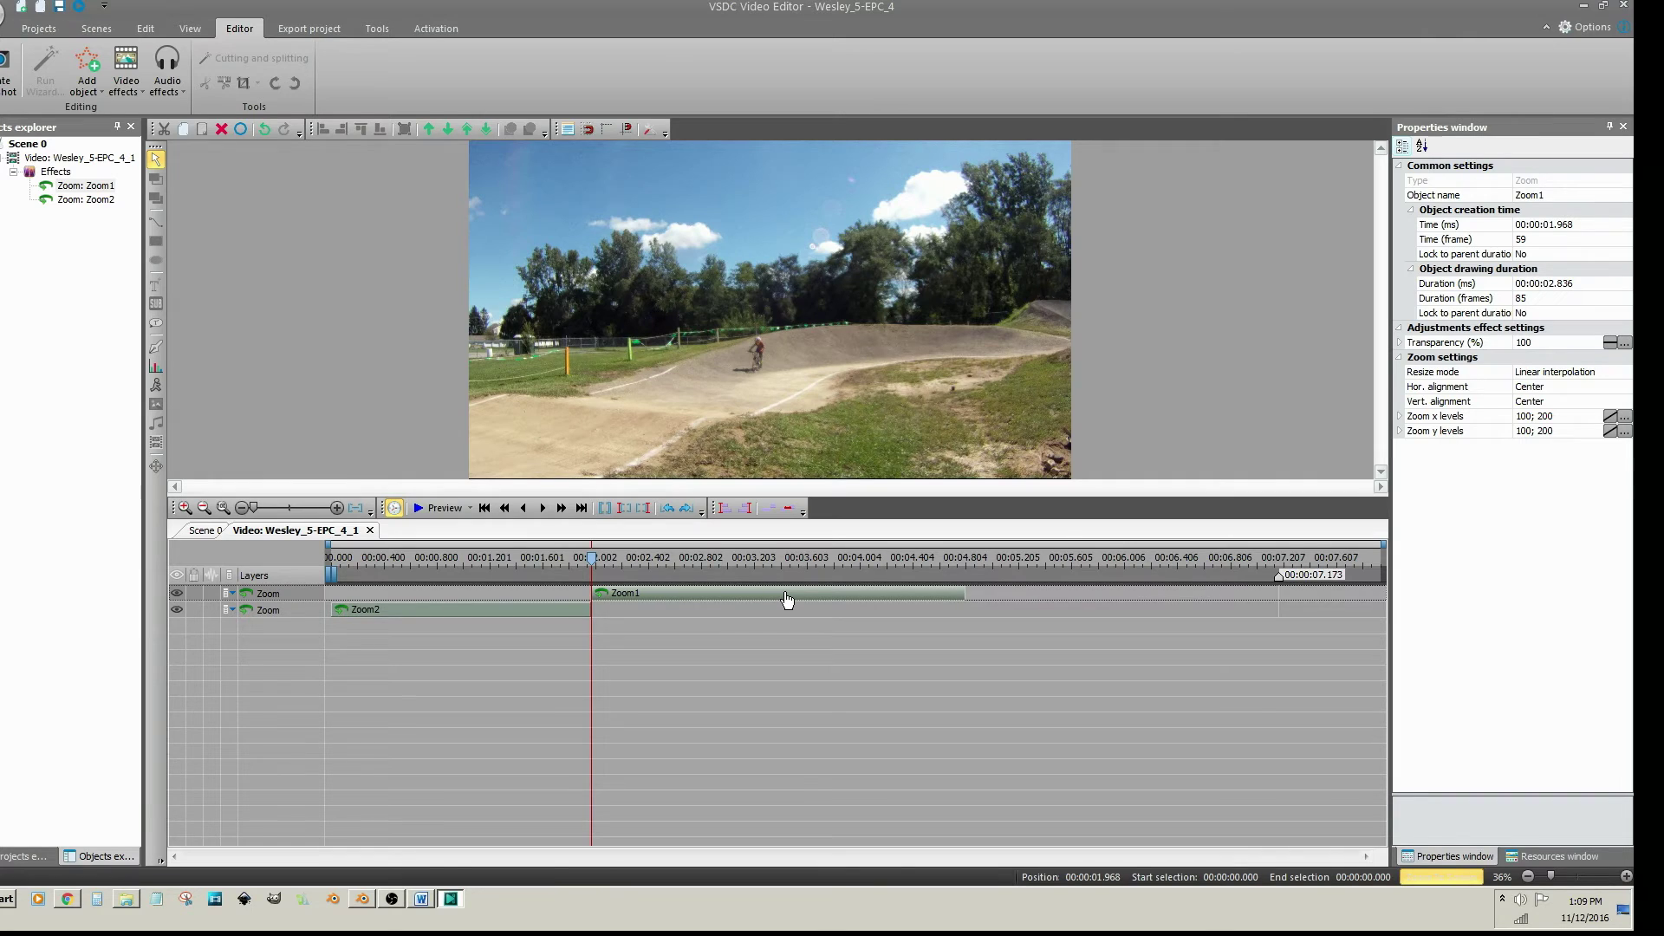
- Move the playhead to Zoom1's end at 4.804 s and add Zoom3 running to the clip's end
{"action": "right_click", "coordinate": [931, 596]}
{"action": "left_click", "coordinate": [978, 561]}
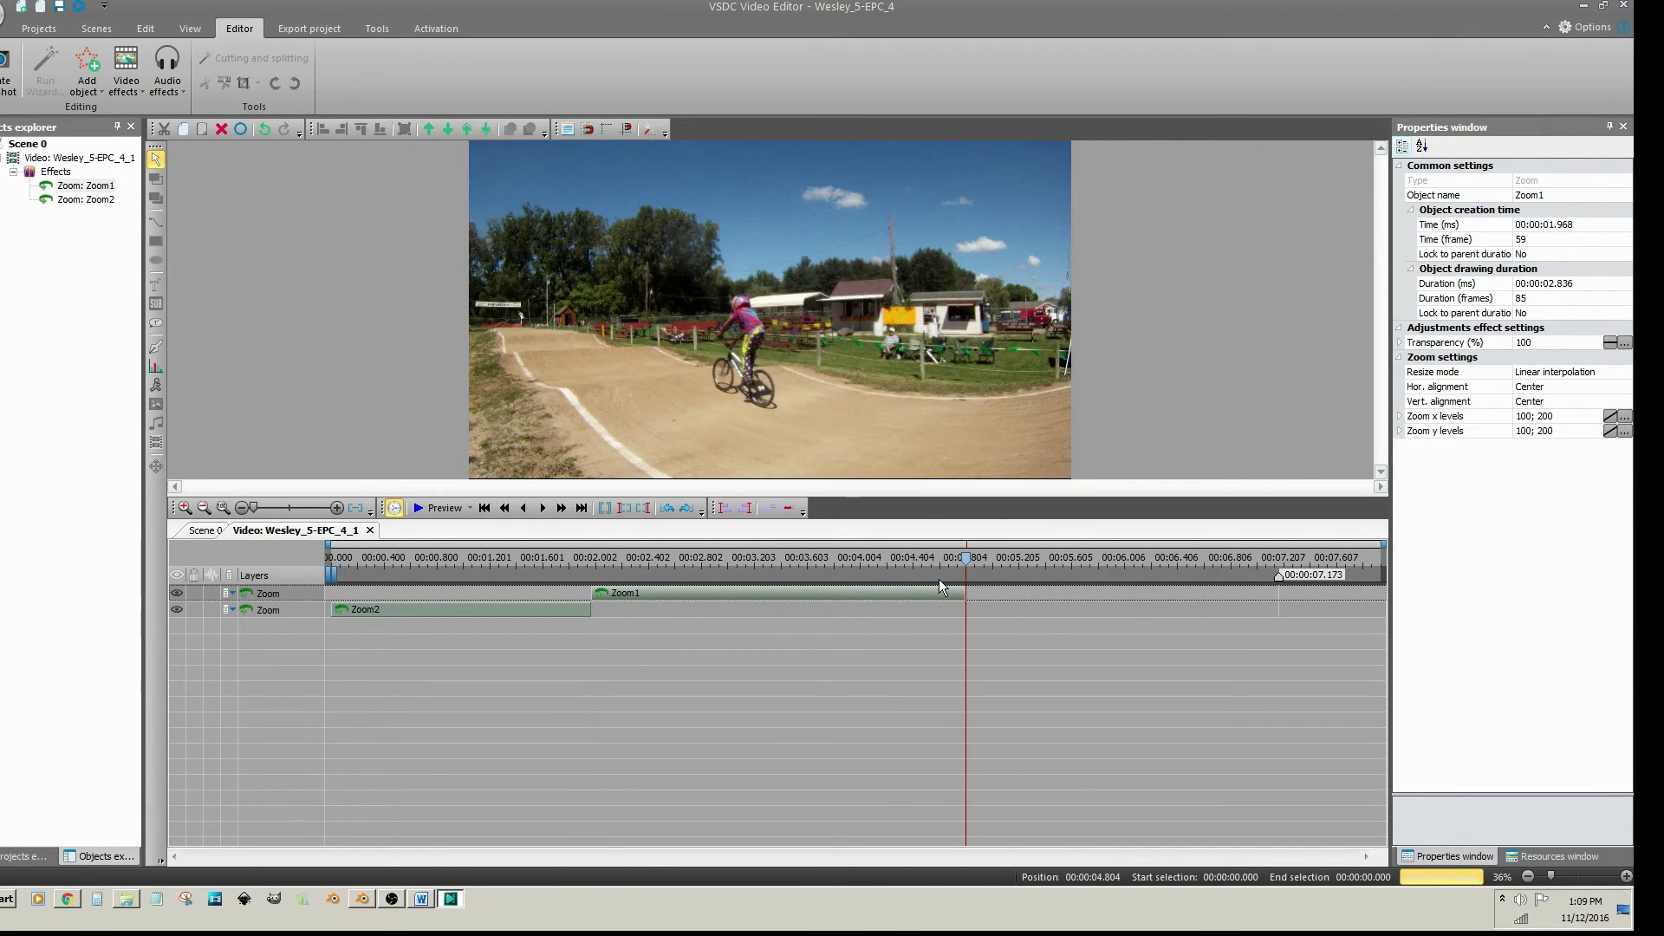
{"action": "right_click", "coordinate": [923, 593]}
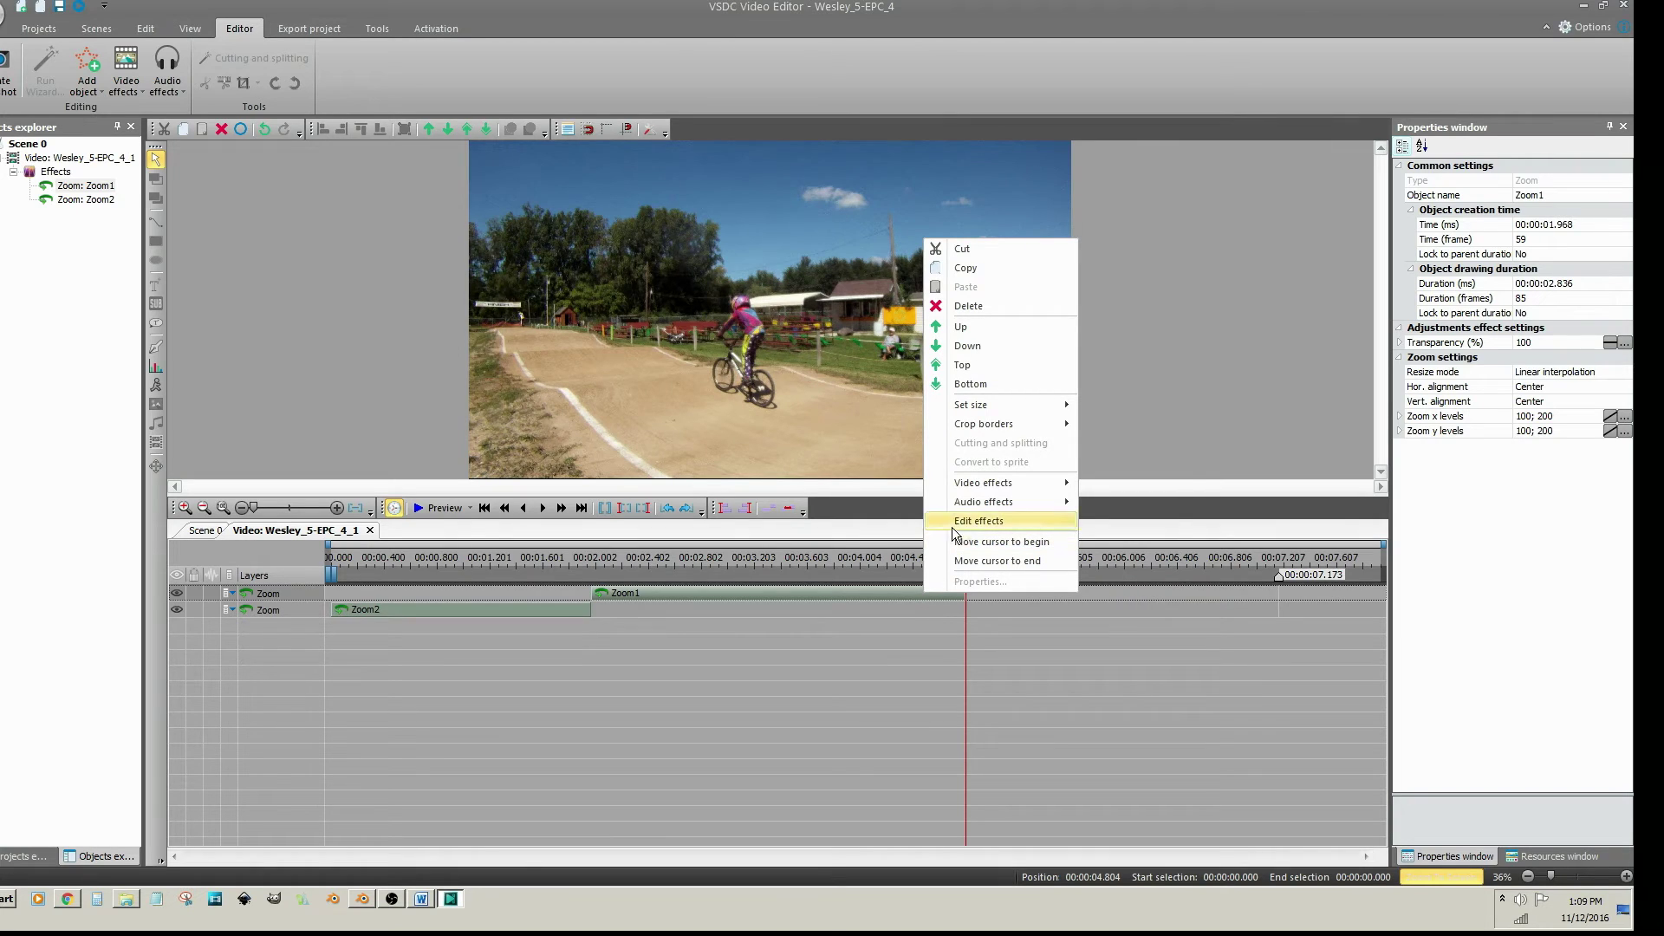
{"action": "mouse_move", "coordinate": [1026, 482]}
{"action": "mouse_move", "coordinate": [1123, 539]}
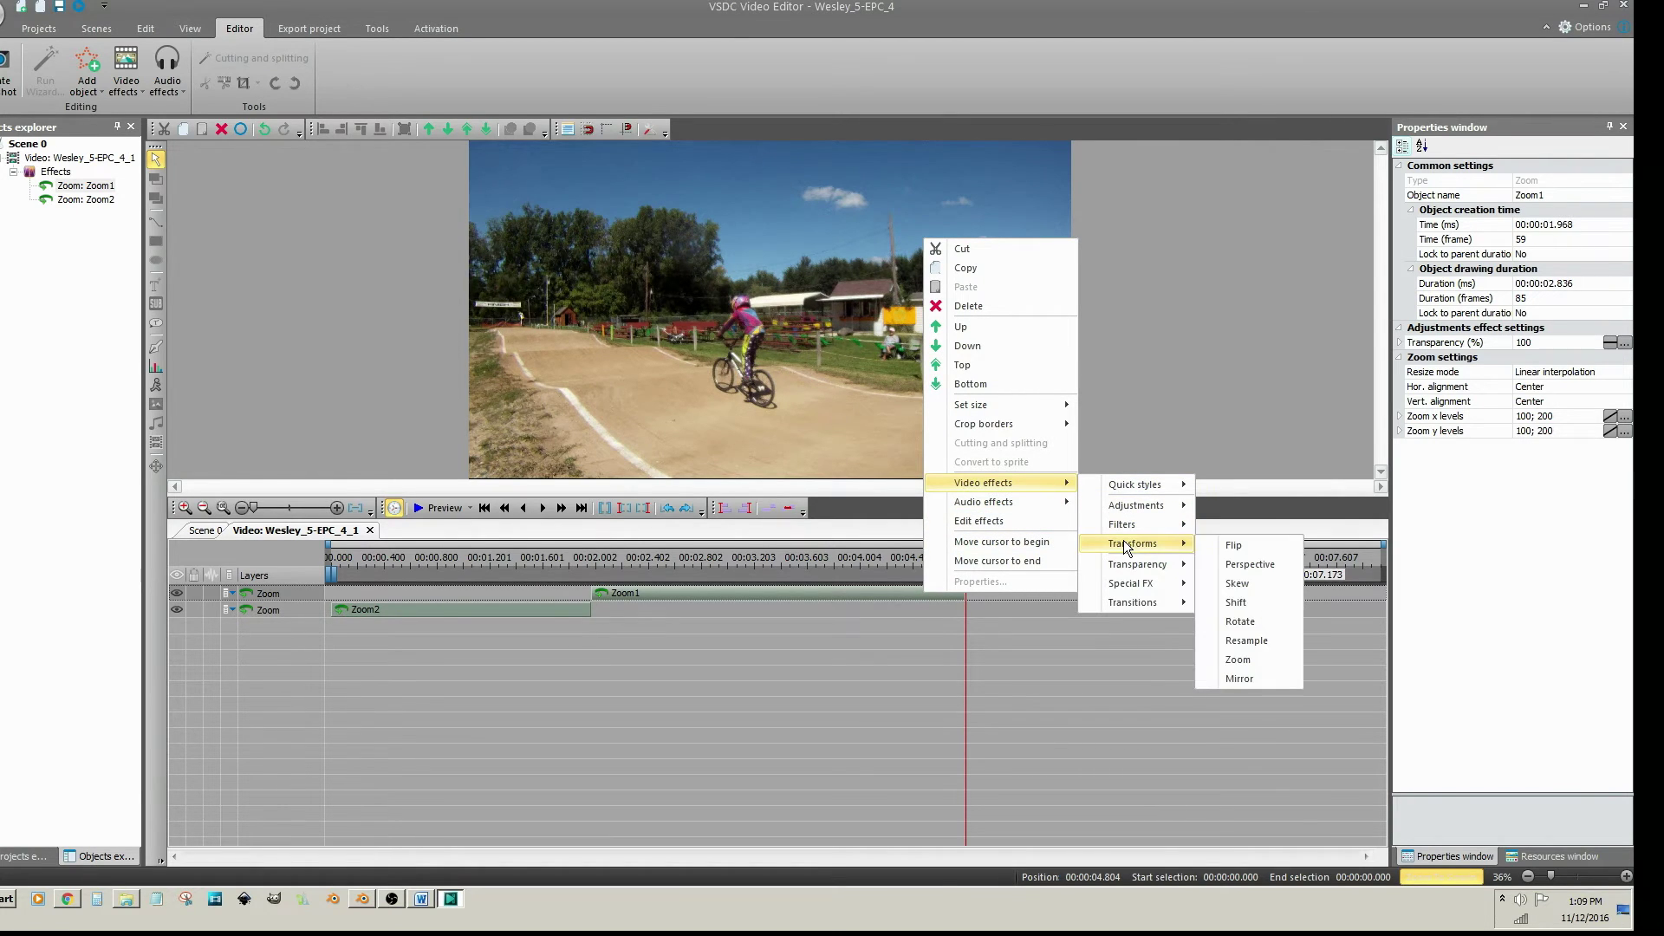
{"action": "left_click", "coordinate": [1235, 660]}
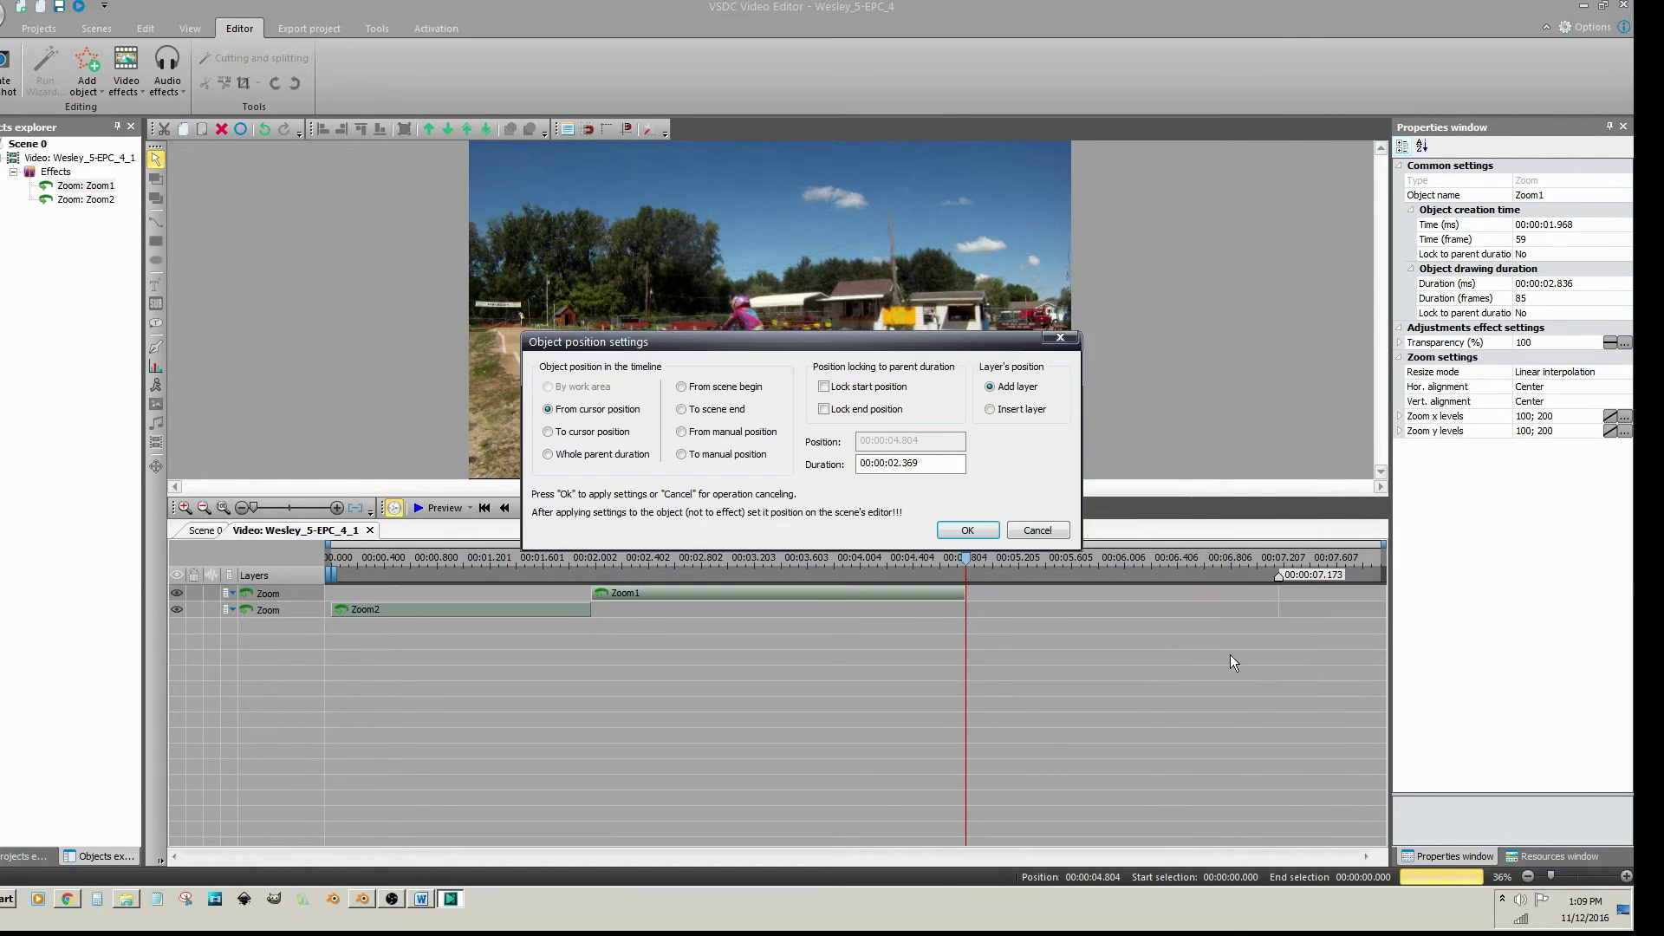
{"action": "left_click", "coordinate": [984, 533]}
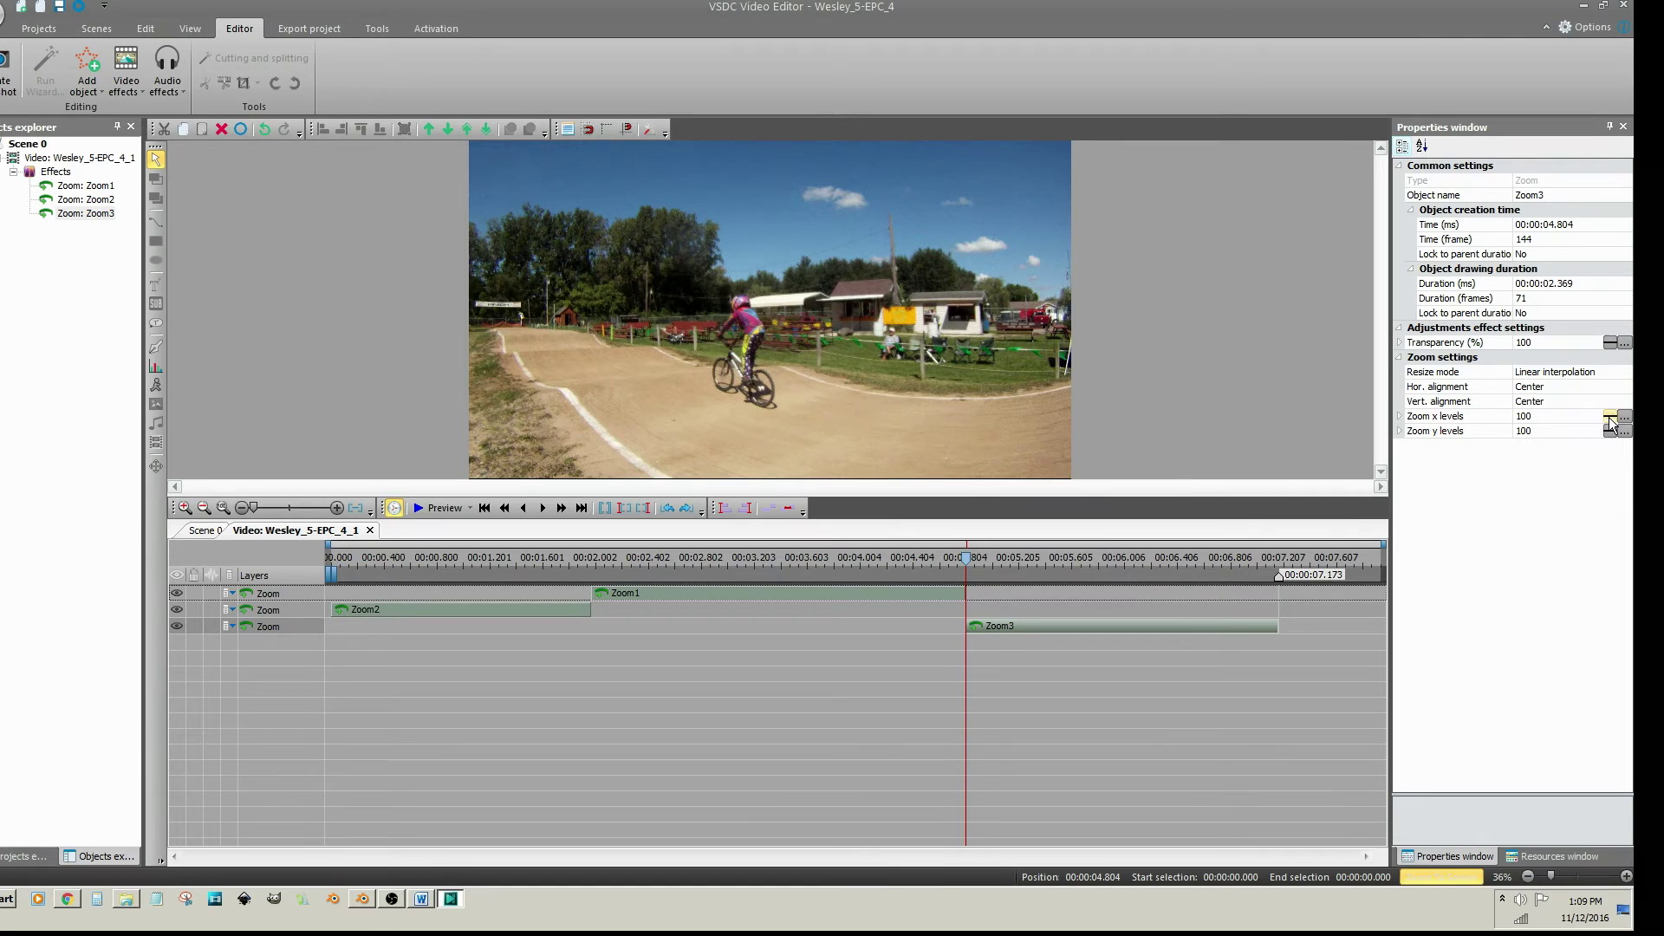
- Enter 200 for Zoom3's x and y zoom levels
{"action": "left_click", "coordinate": [1569, 420]}
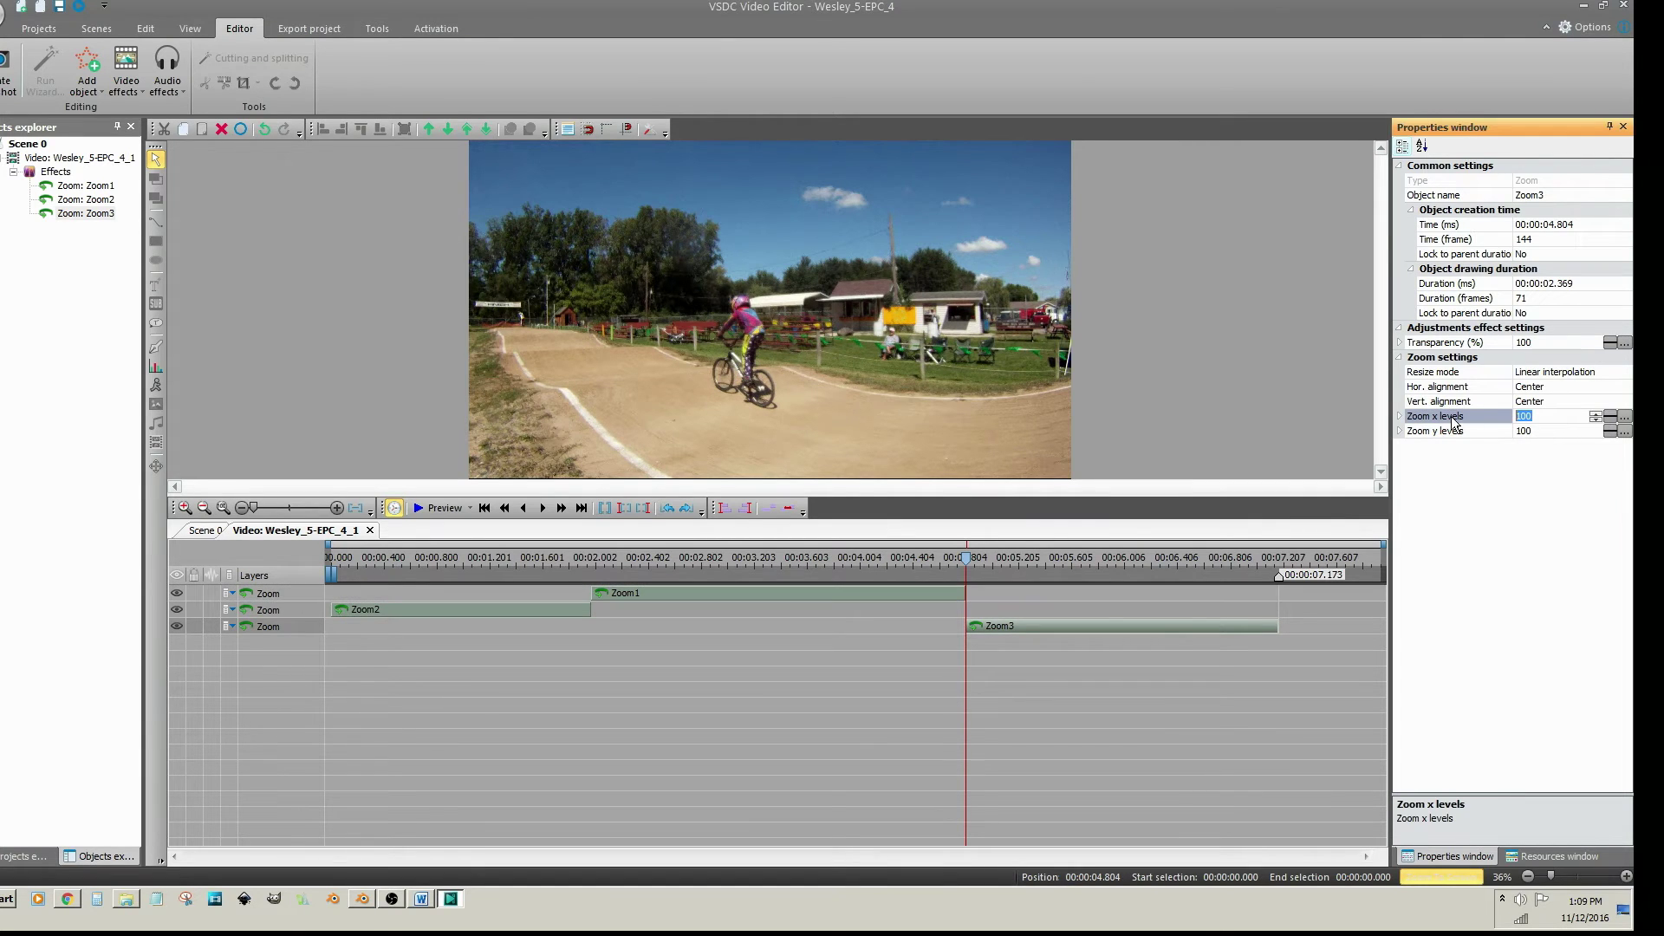
{"action": "type", "text": "200"}
{"action": "left_click", "coordinate": [1485, 430]}
{"action": "type", "text": "200"}
{"action": "key", "text": "Return"}
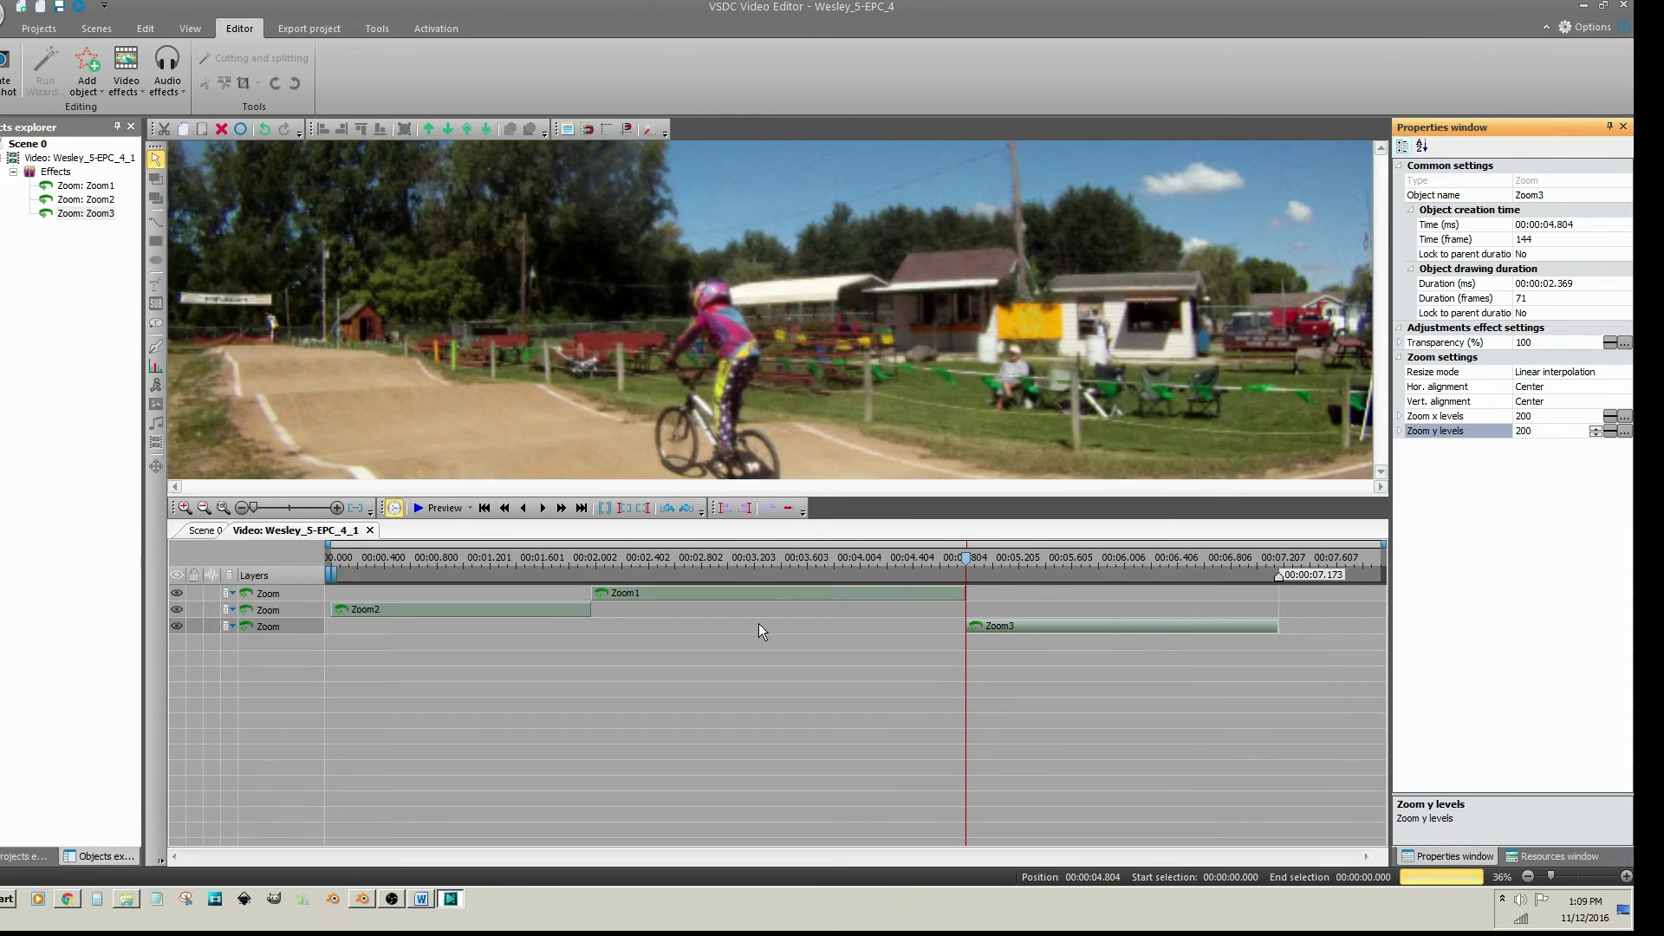
{"action": "left_click", "coordinate": [528, 615]}
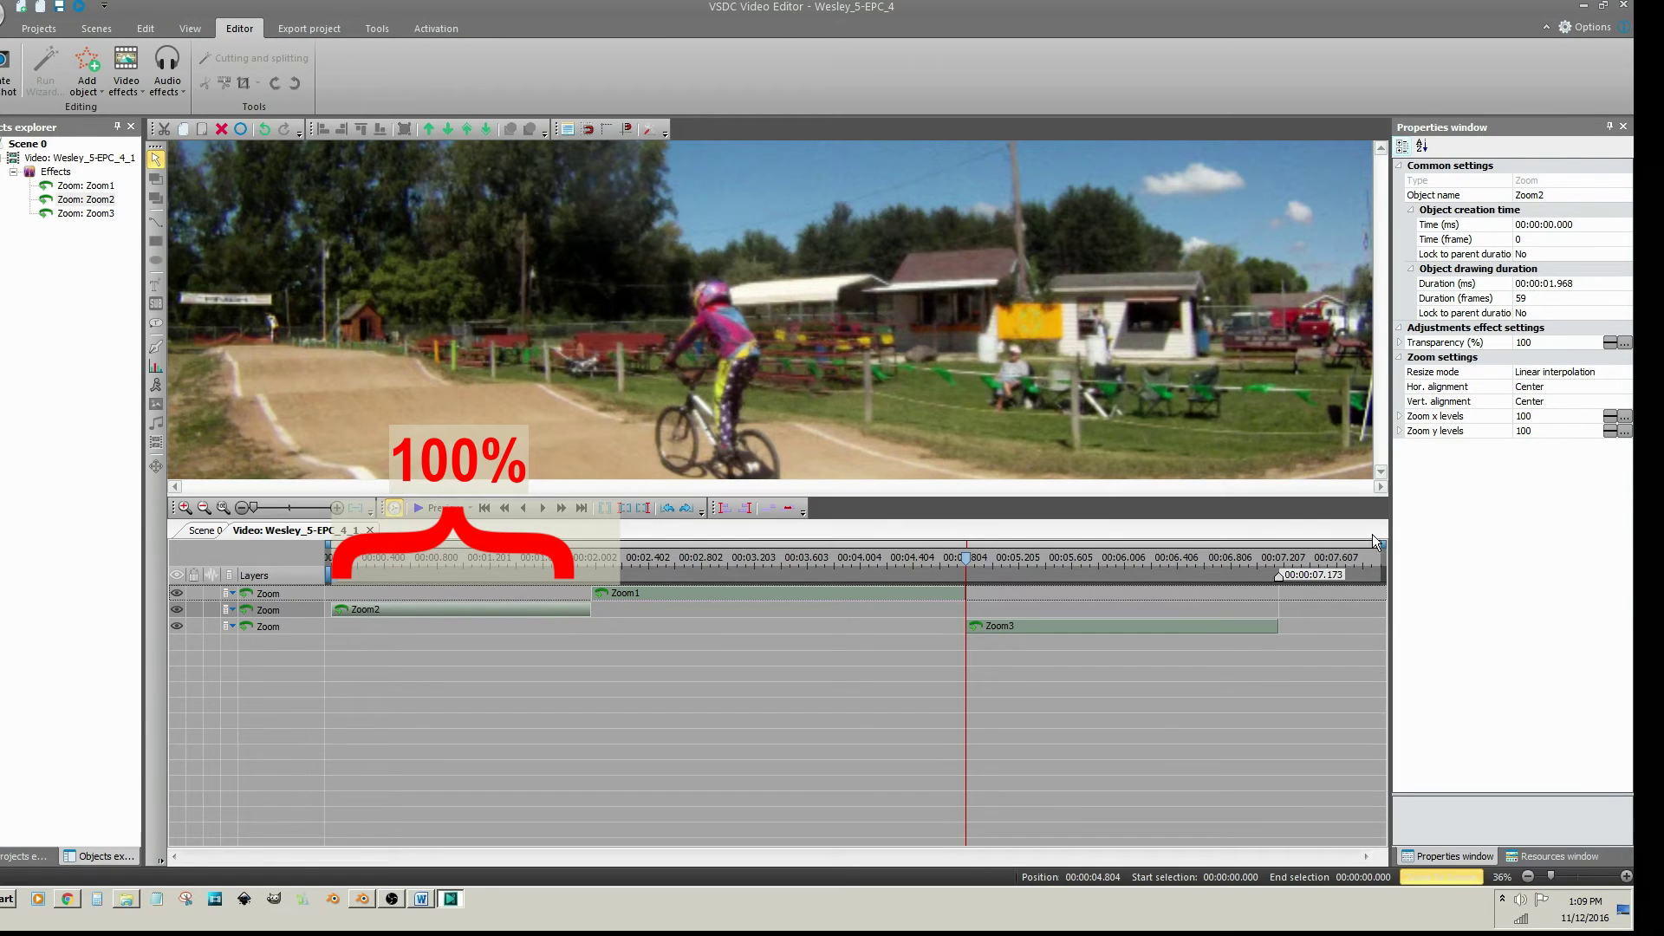
- Review Zoom1 and Zoom3 settings, then preview the clip from its start
{"action": "left_click", "coordinate": [814, 598]}
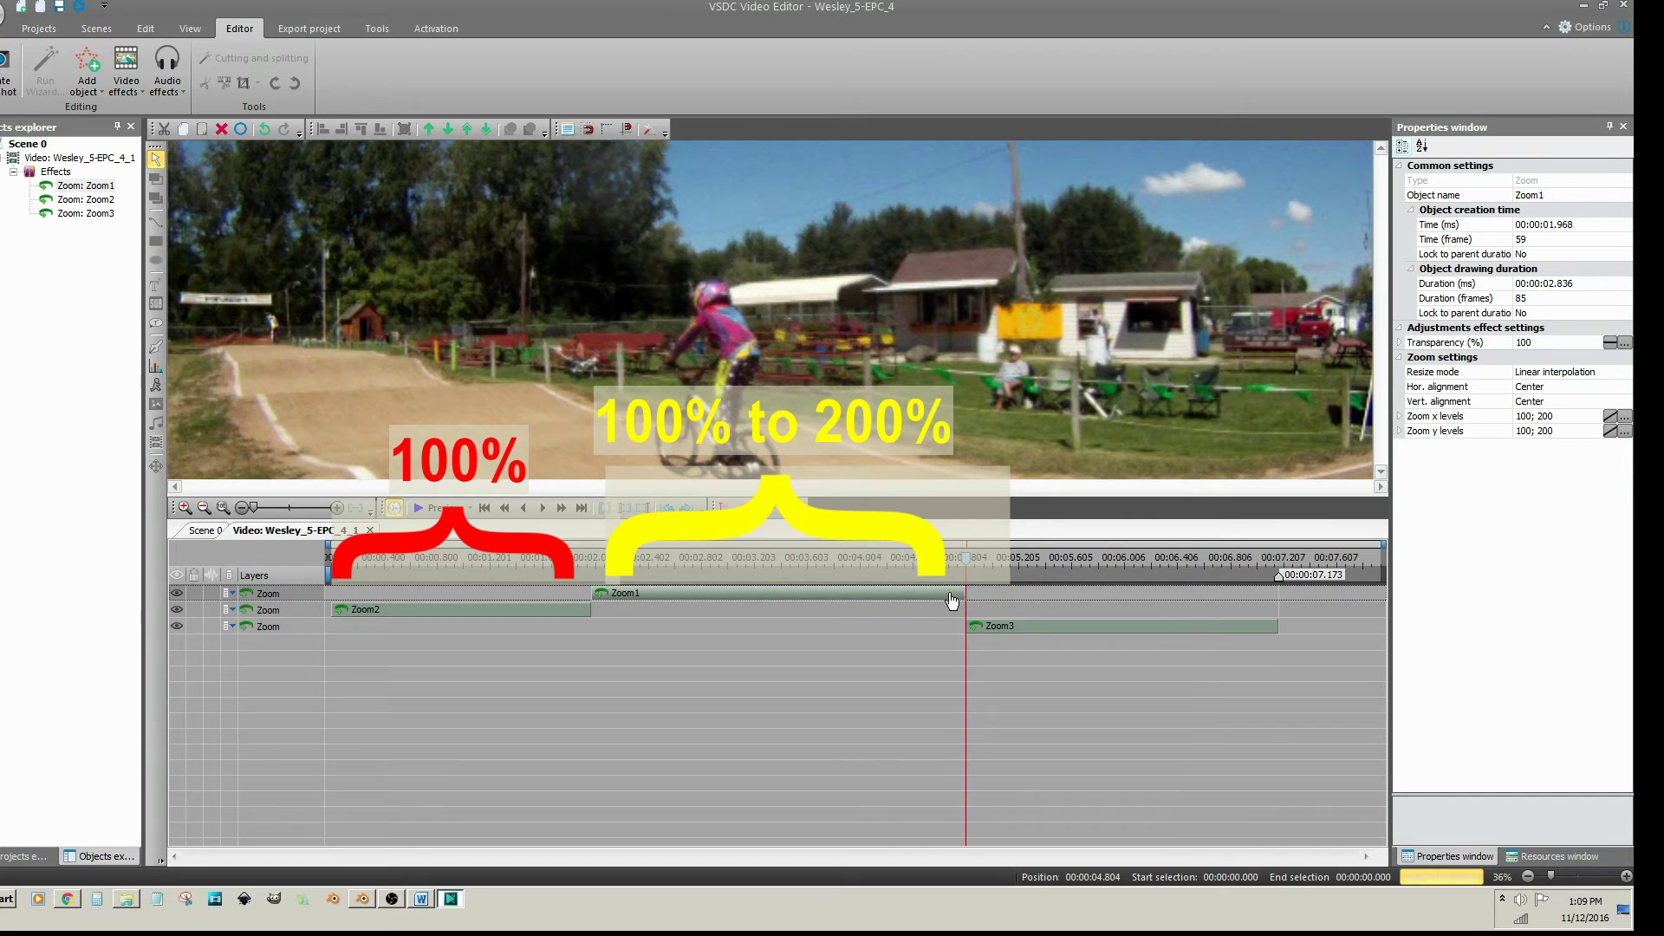
{"action": "left_click", "coordinate": [1008, 632]}
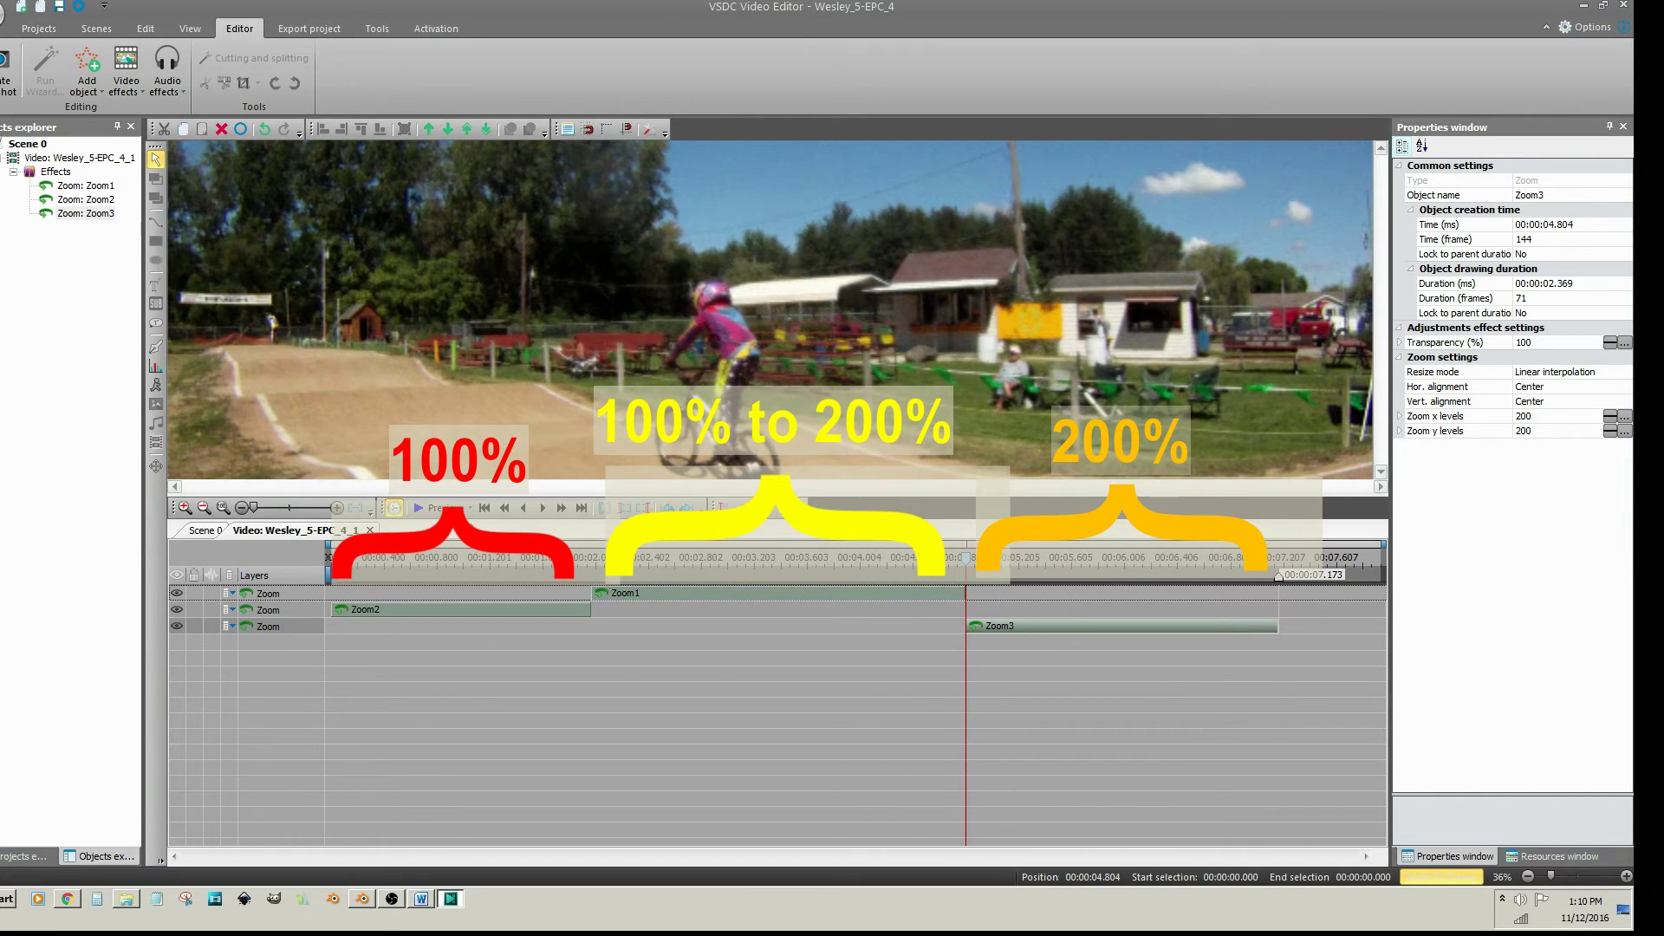
{"action": "left_click", "coordinate": [351, 568]}
{"action": "left_click", "coordinate": [433, 508]}
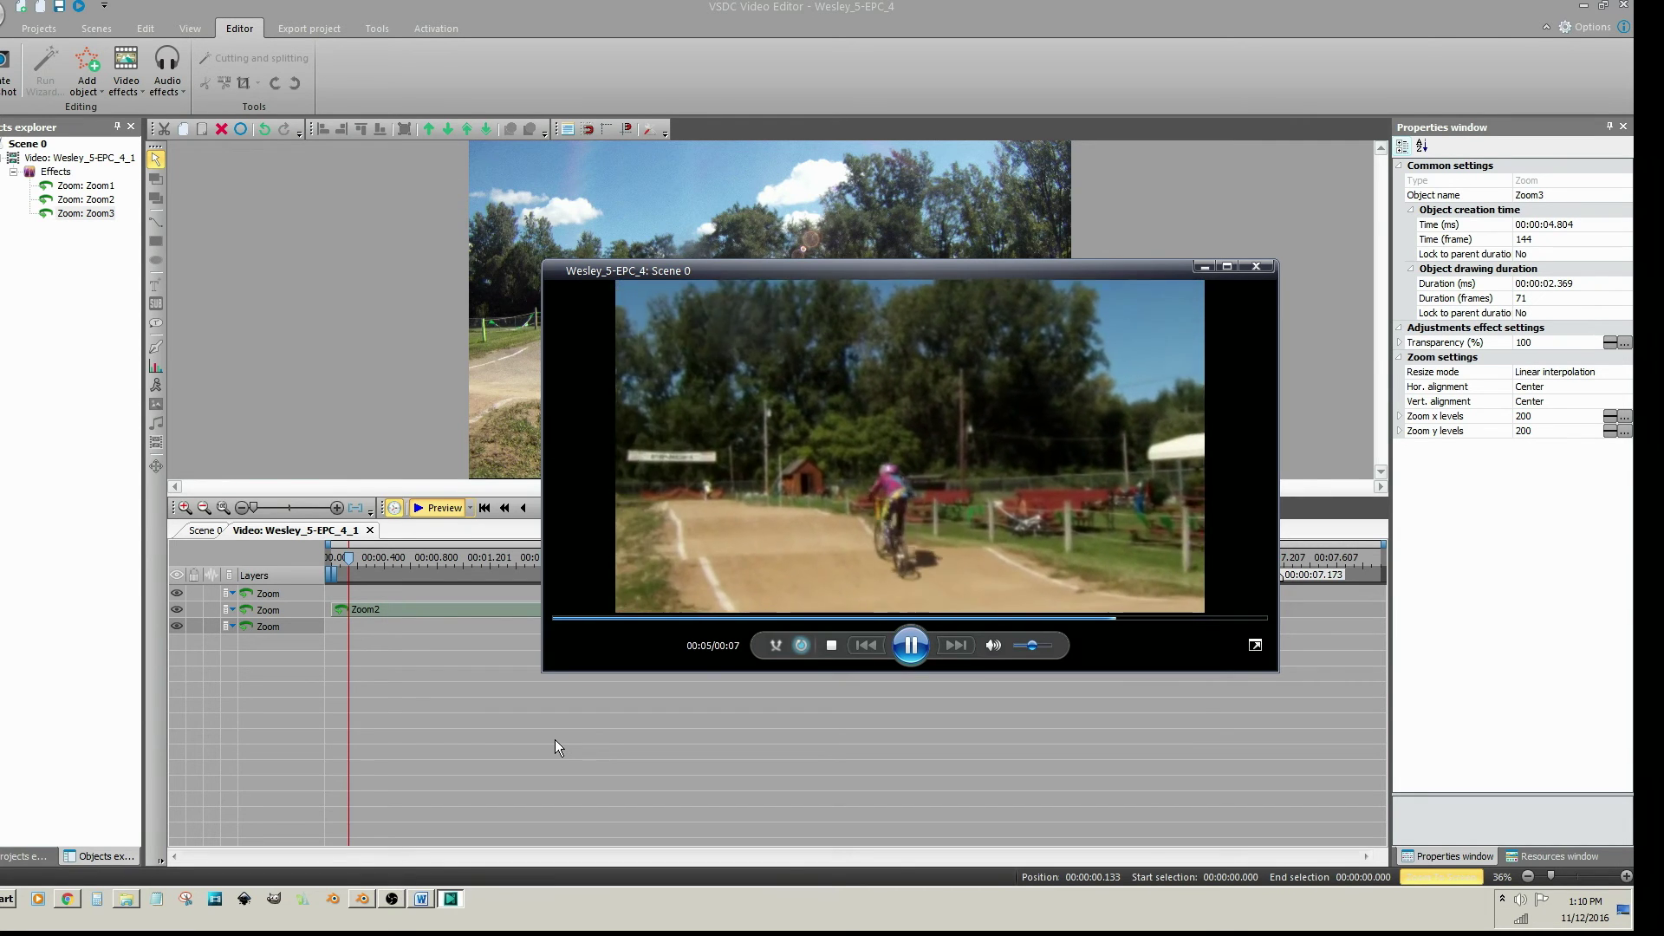
- Trim and slide Zoom1 so it runs 1.568 s starting at 2.569 s
{"action": "left_click", "coordinate": [1255, 267]}
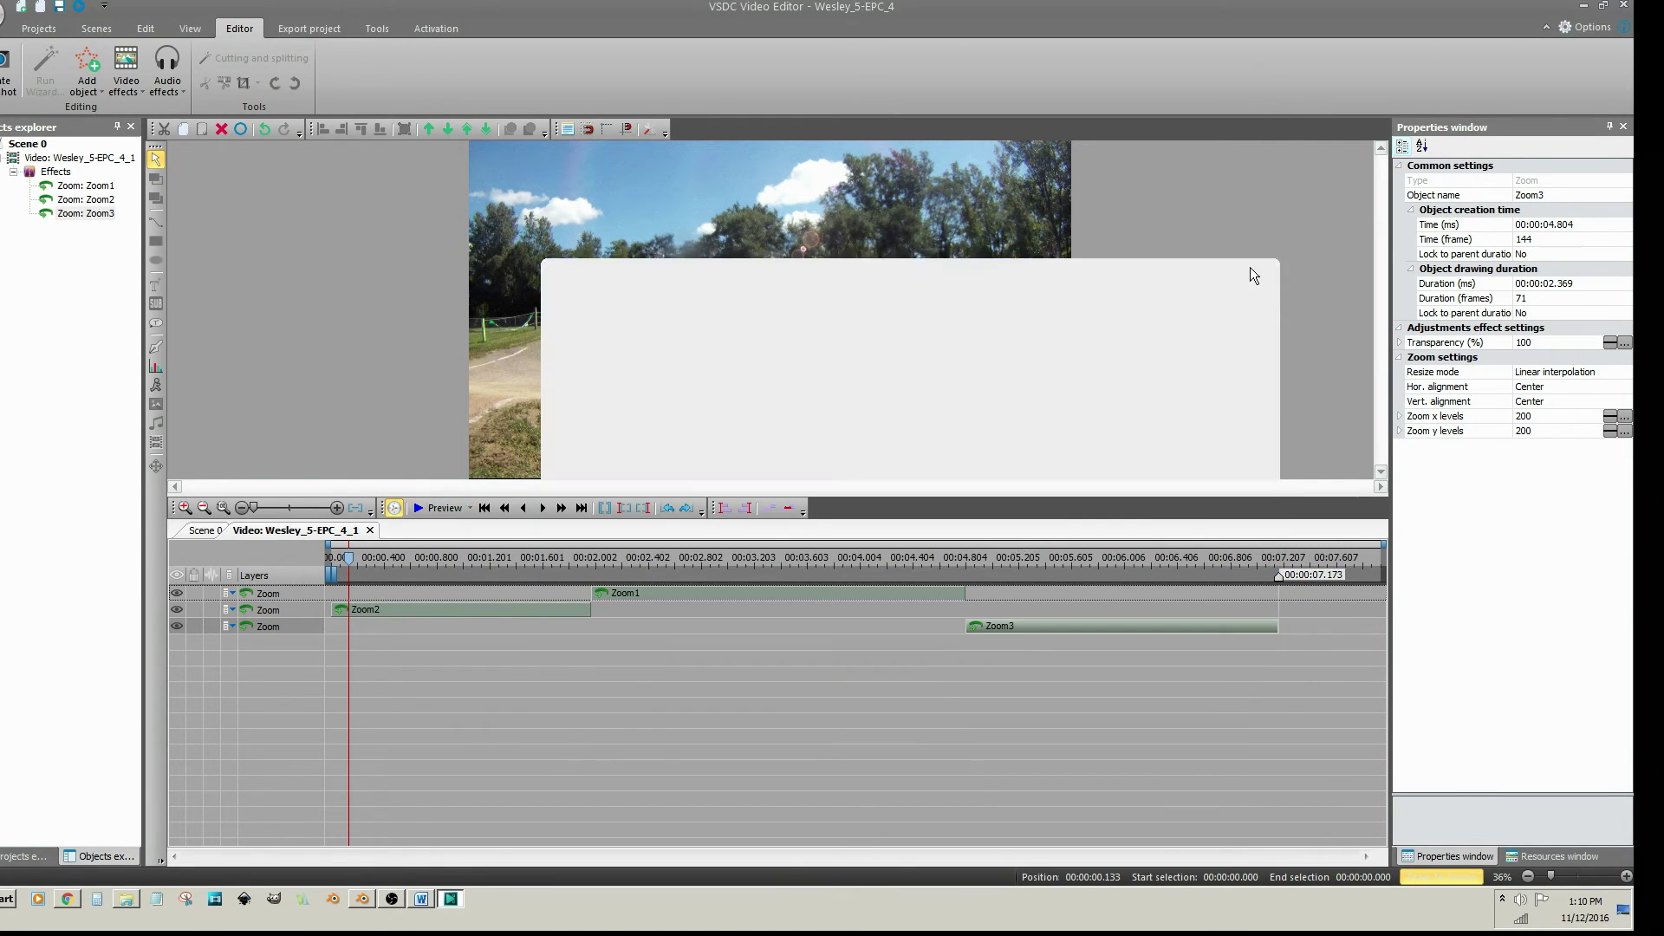
{"action": "left_click", "coordinate": [707, 596]}
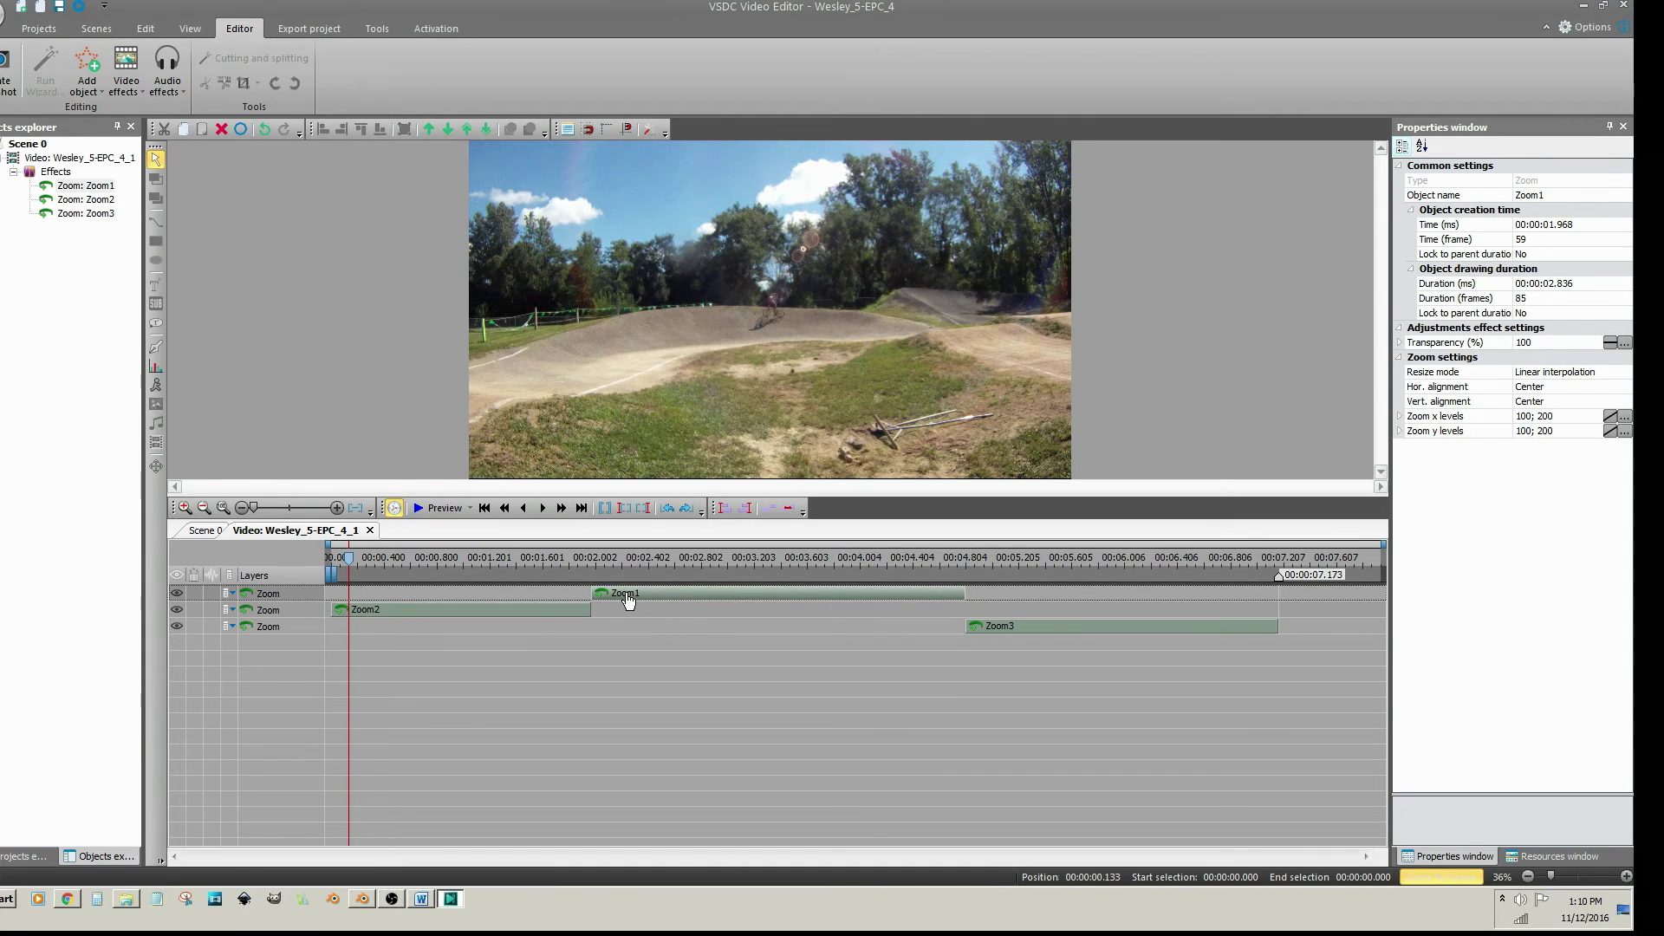
{"action": "left_click_drag", "start_coordinate": [598, 599], "coordinate": [707, 600]}
{"action": "left_click_drag", "start_coordinate": [964, 596], "coordinate": [908, 595]}
{"action": "left_click_drag", "start_coordinate": [798, 600], "coordinate": [768, 600]}
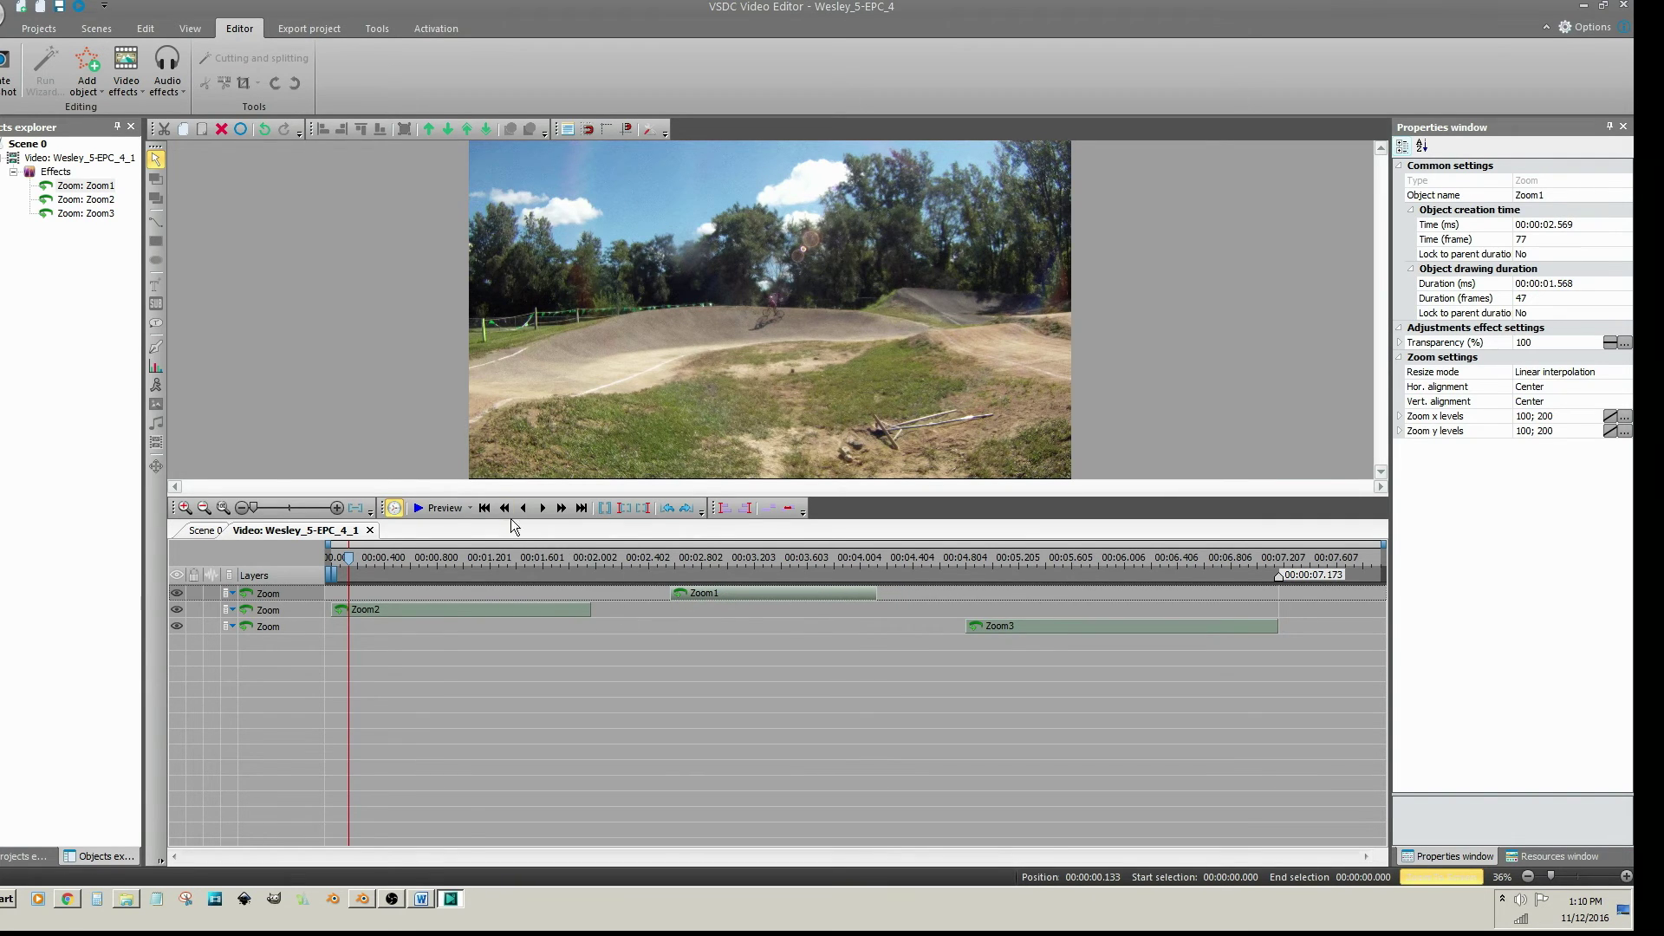
- Extend Zoom2 to Zoom1's start and Zoom3 to begin at 4.137 s, then preview
{"action": "left_click", "coordinate": [484, 508]}
{"action": "left_click_drag", "start_coordinate": [590, 609], "coordinate": [670, 611]}
{"action": "left_click", "coordinate": [580, 515]}
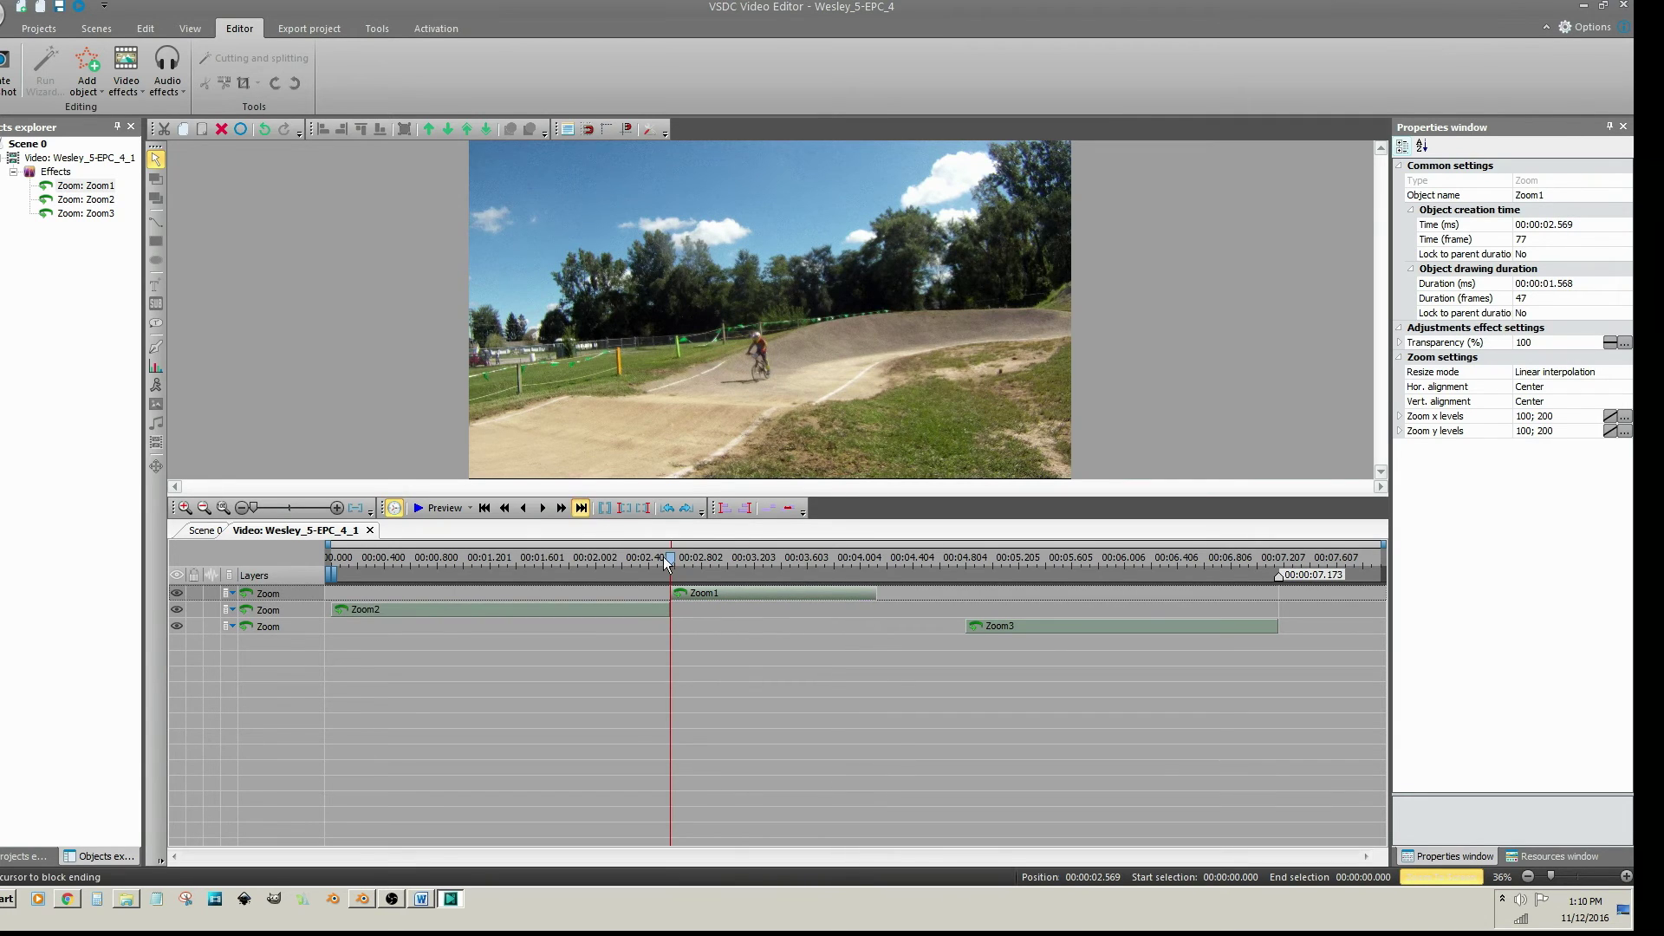
{"action": "left_click", "coordinate": [970, 628]}
{"action": "left_click_drag", "start_coordinate": [970, 628], "coordinate": [878, 627]}
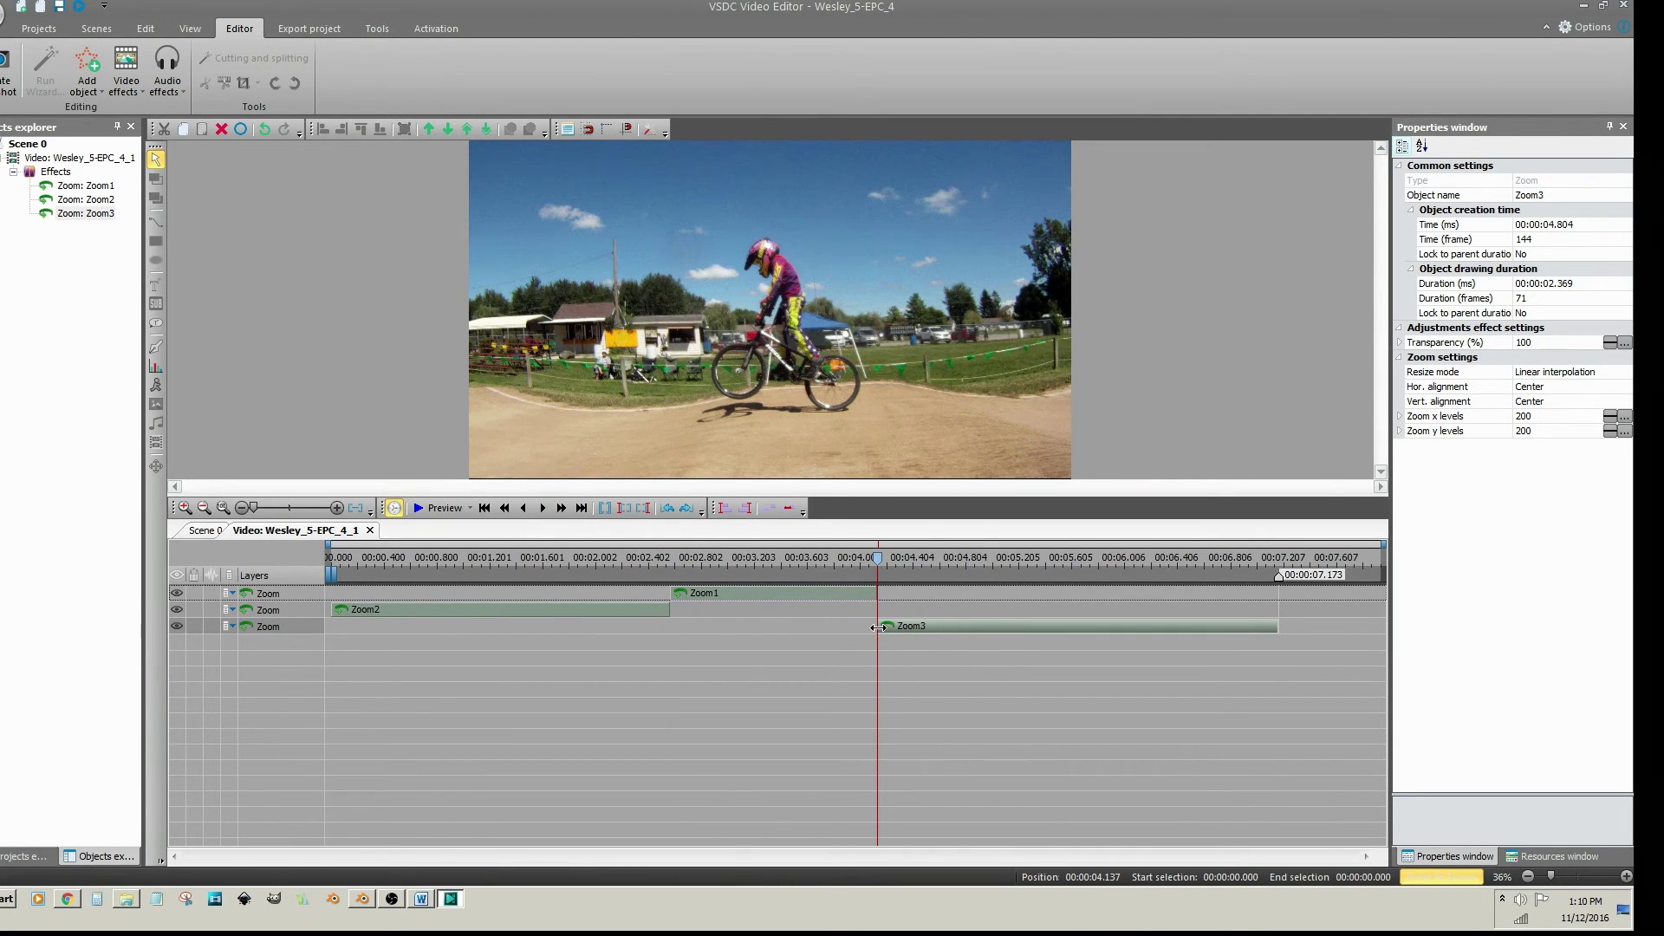
{"action": "left_click", "coordinate": [369, 560]}
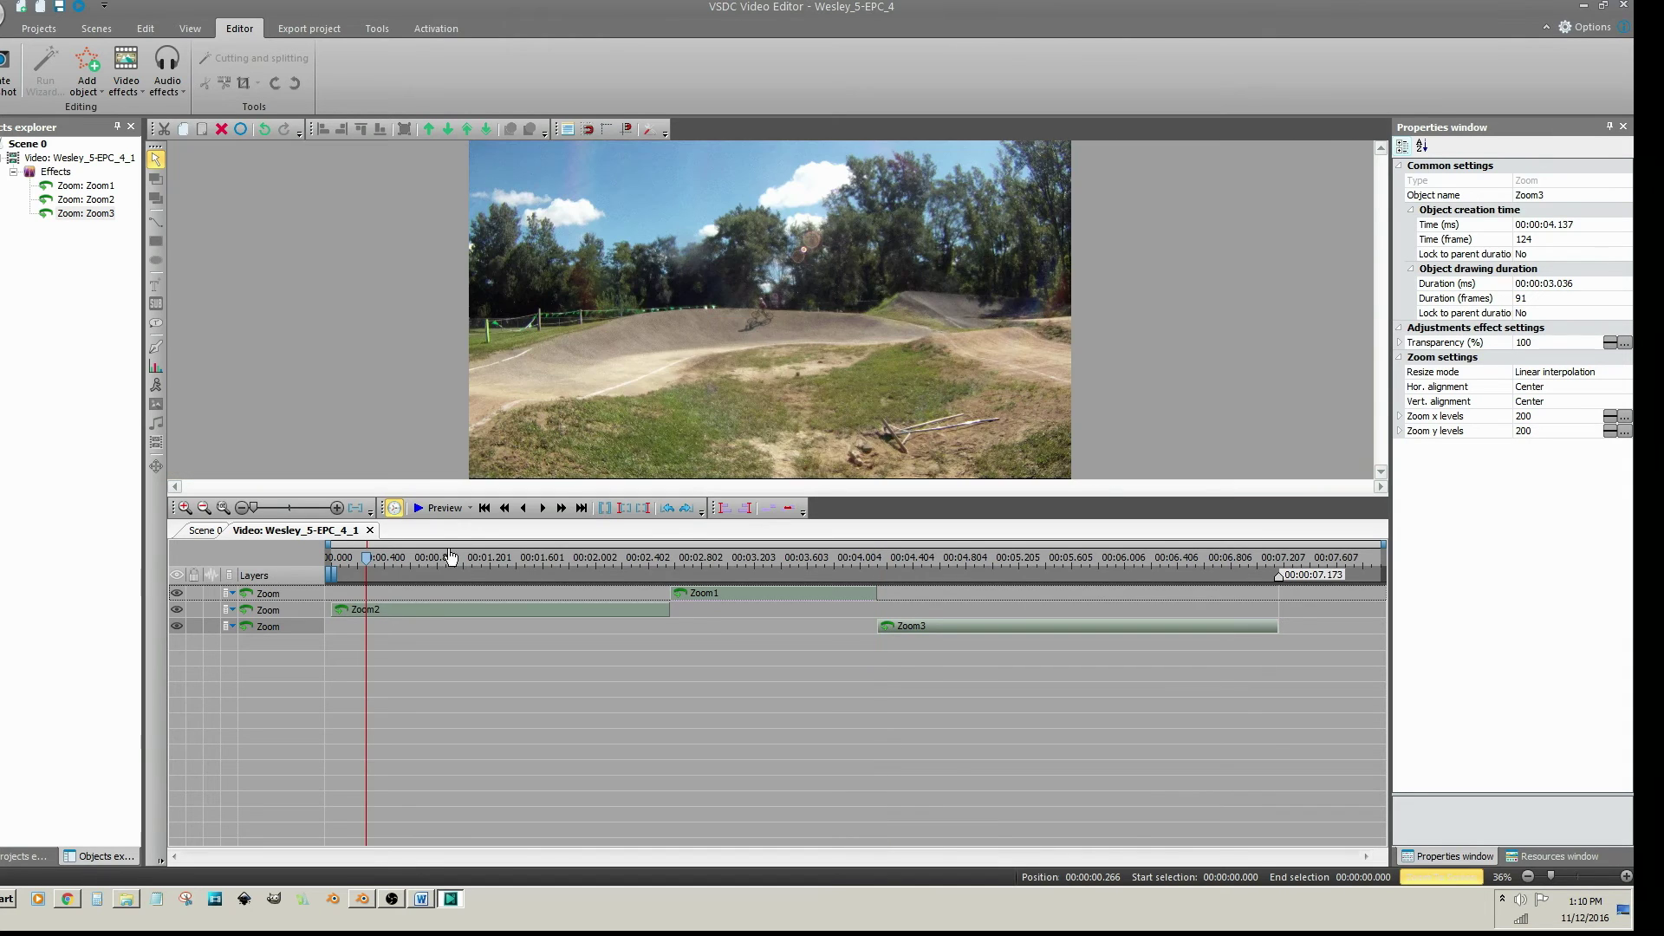
{"action": "left_click", "coordinate": [440, 508]}
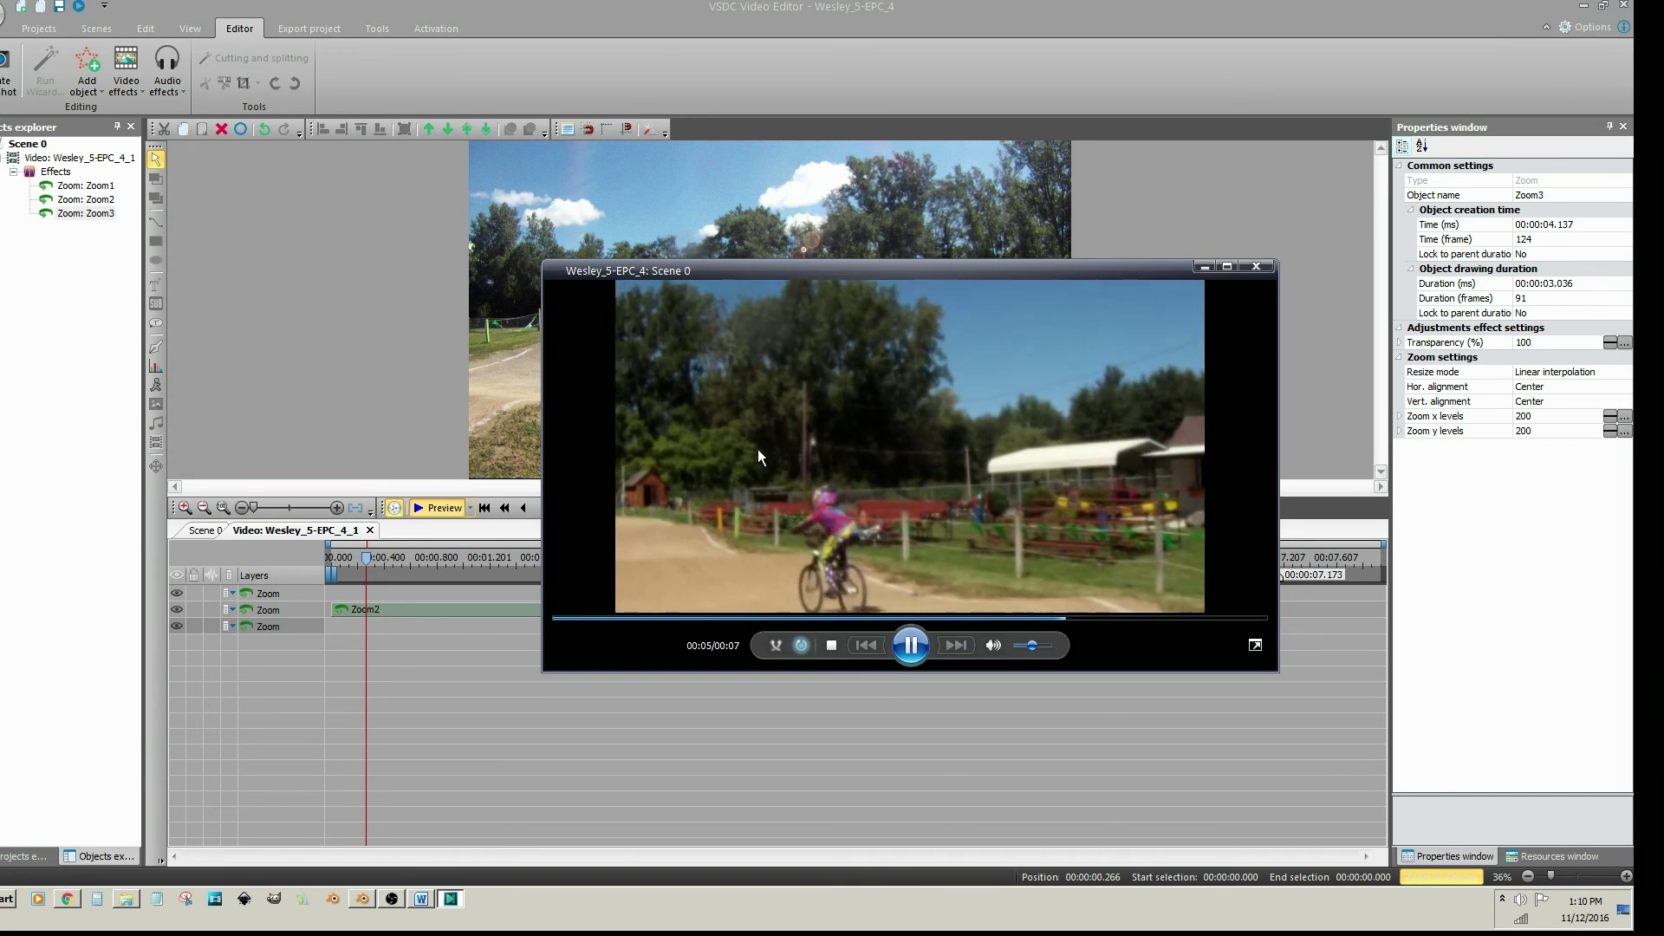
- Close the preview player and reselect the Zoom1 effect on the timeline
{"action": "left_click", "coordinate": [1257, 267]}
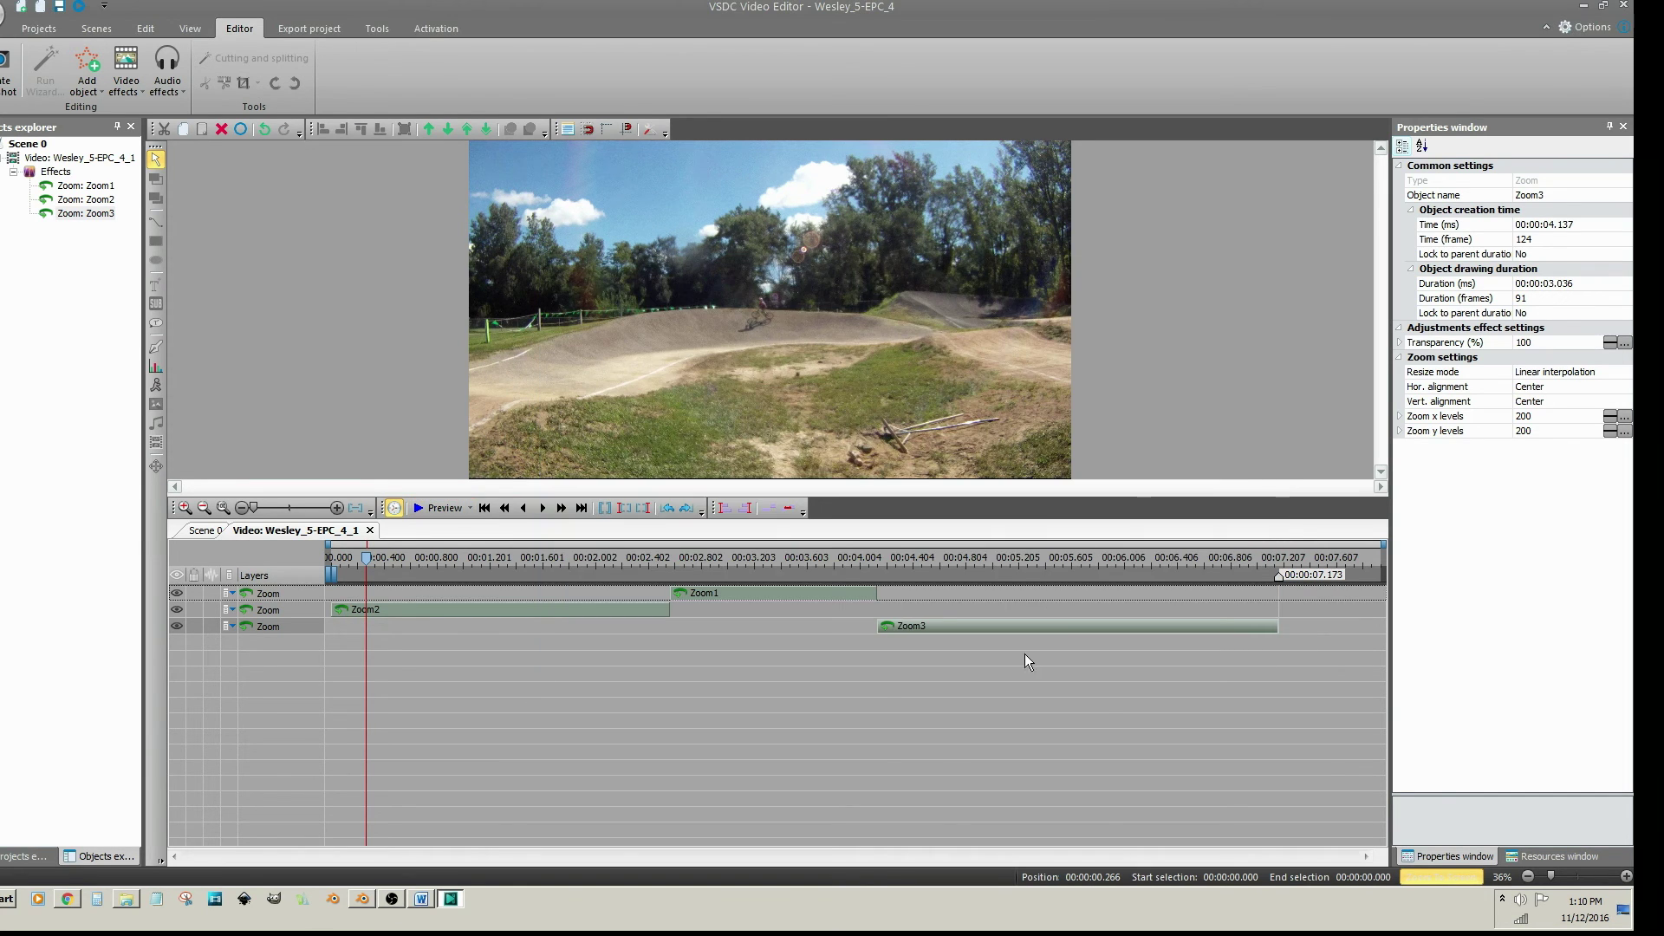
{"action": "left_click", "coordinate": [1020, 671]}
{"action": "left_click", "coordinate": [830, 596]}
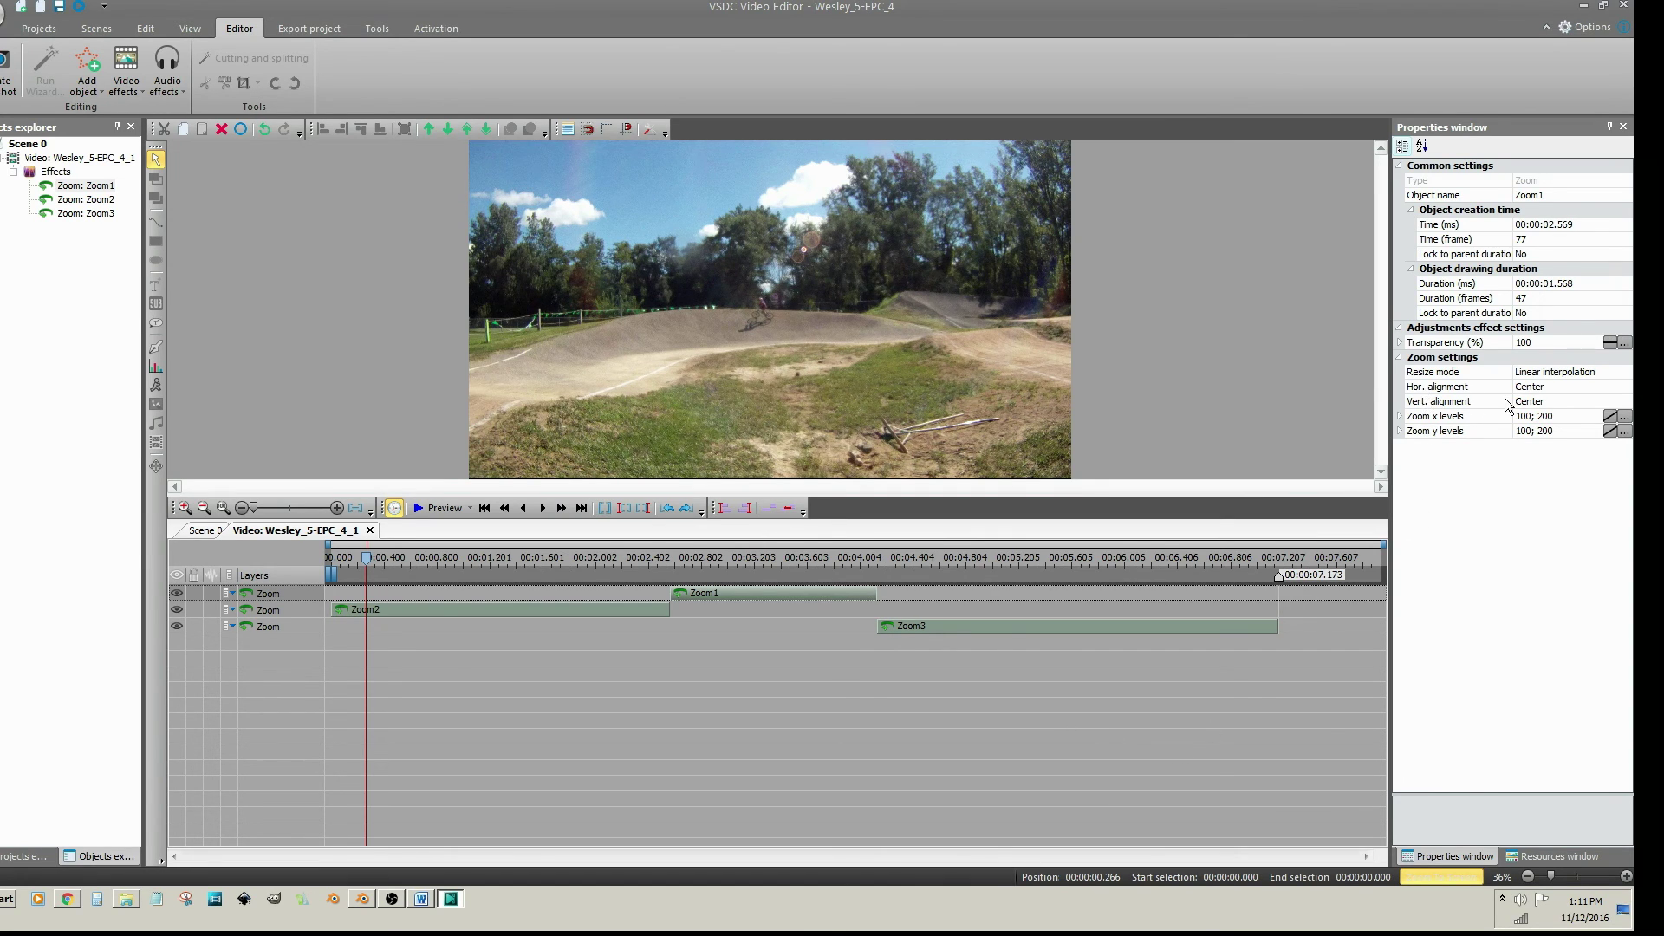
- Set Zoom1's vertical alignment from Center to Bottom, keeping horizontal alignment Center
{"action": "left_click", "coordinate": [1548, 402]}
{"action": "left_click", "coordinate": [1626, 401]}
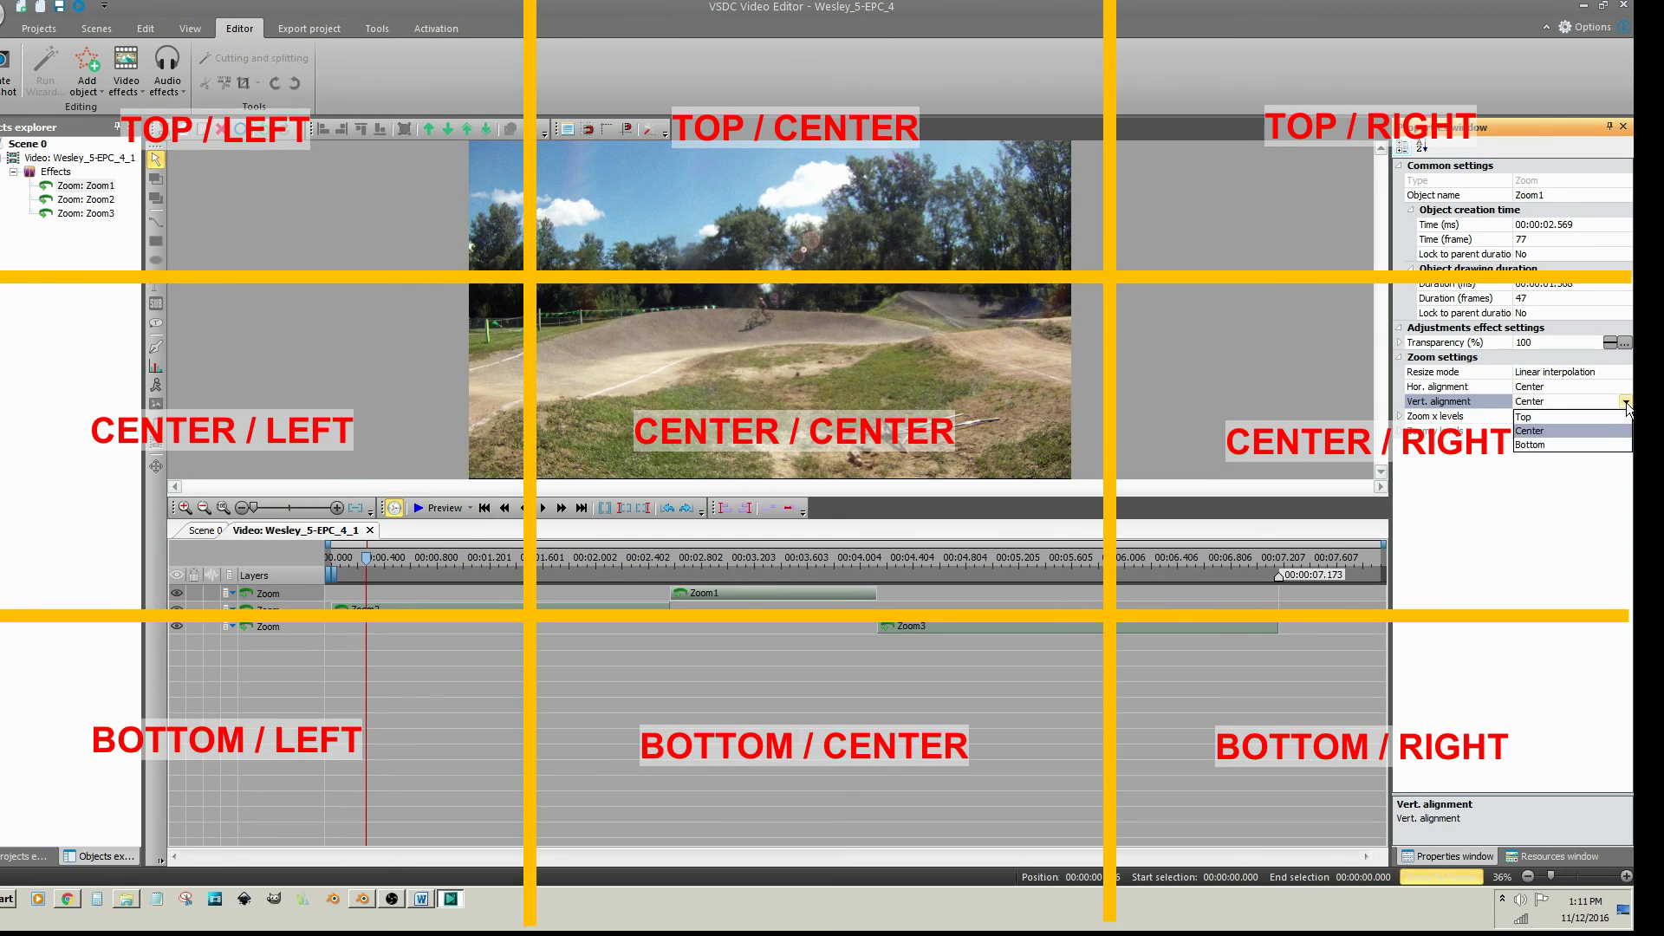
{"action": "left_click", "coordinate": [1548, 443]}
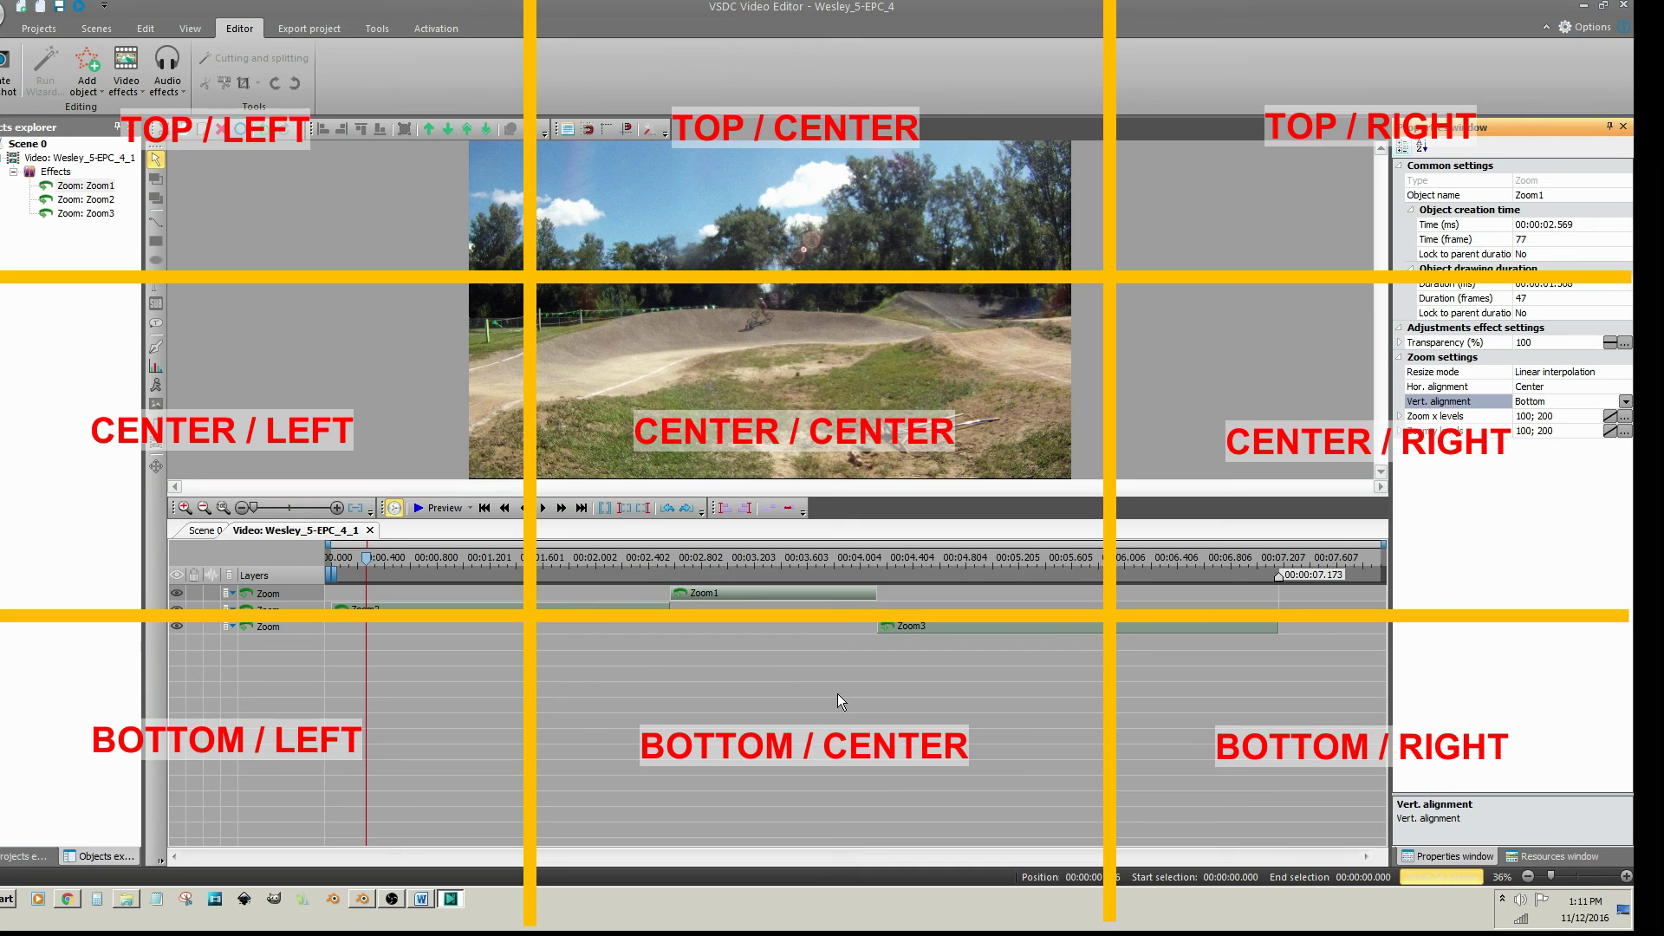
{"action": "left_click", "coordinate": [498, 561]}
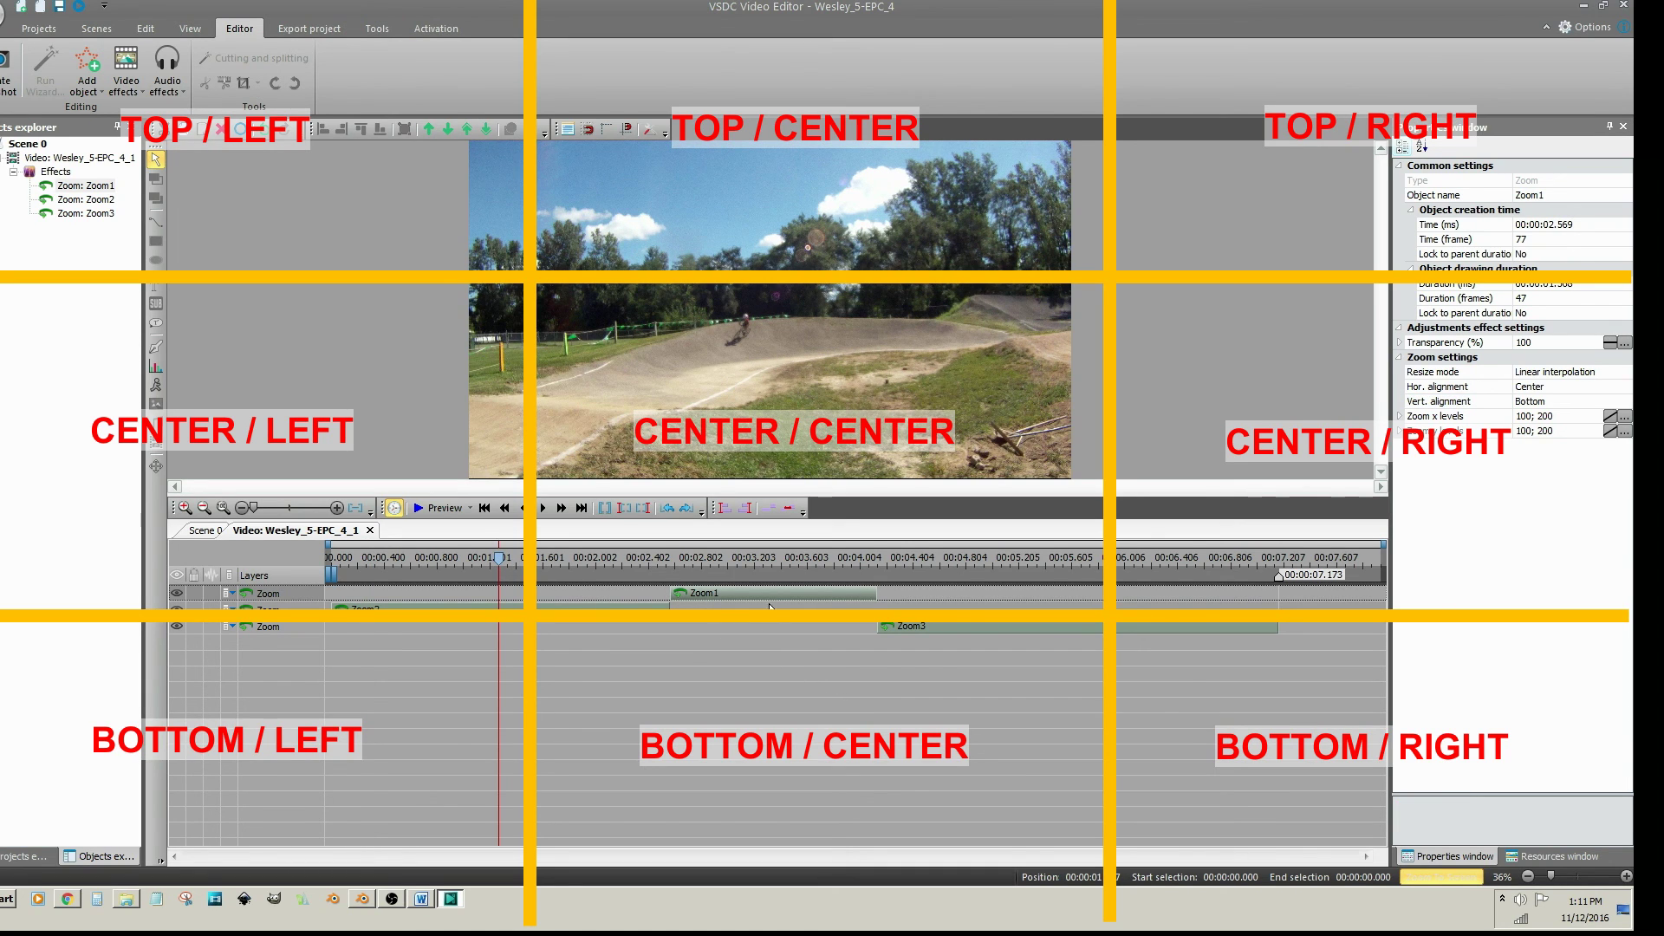